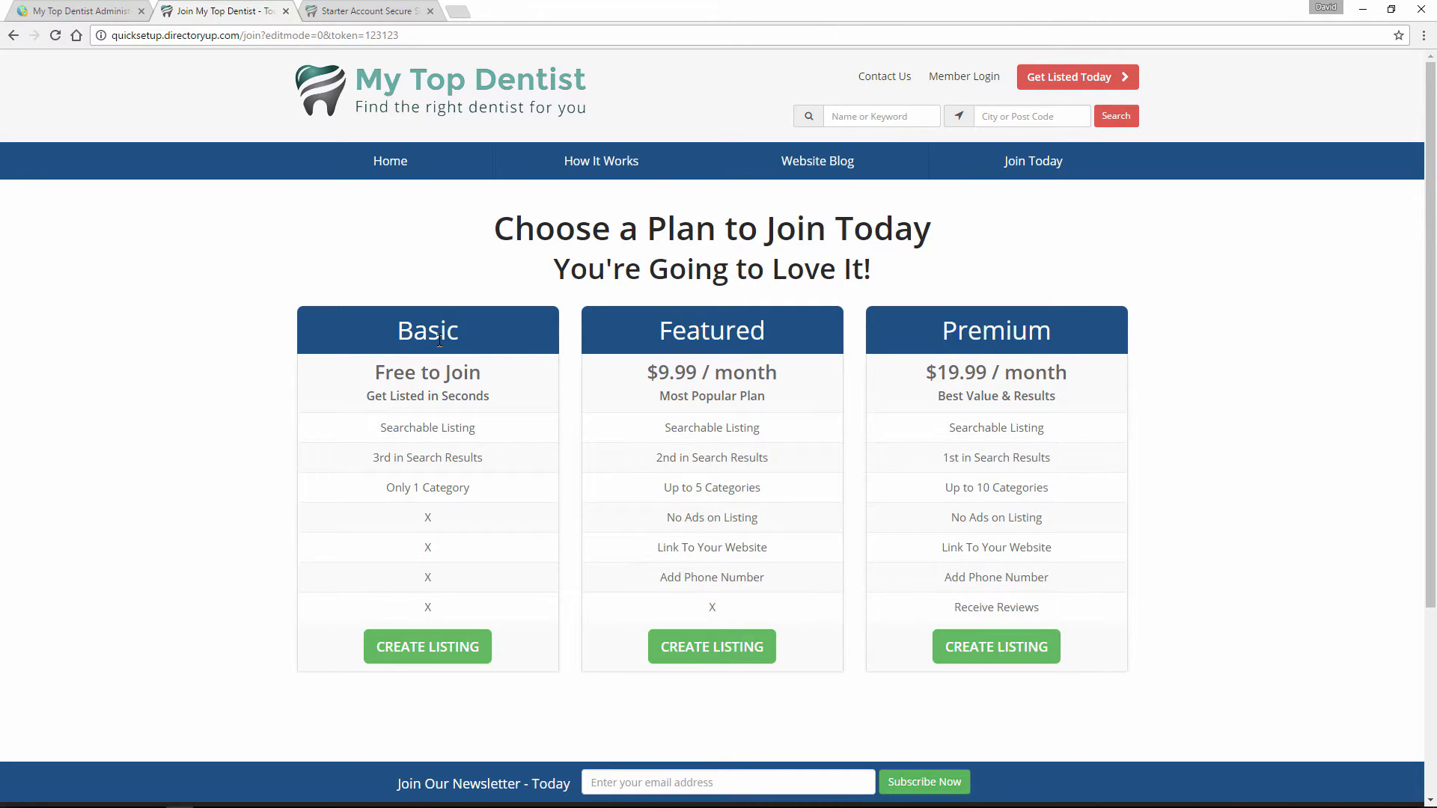
# Open the Basic plan's checkout page and examine its account title and payment options, then return to the join page.
pyautogui.click(447, 649)
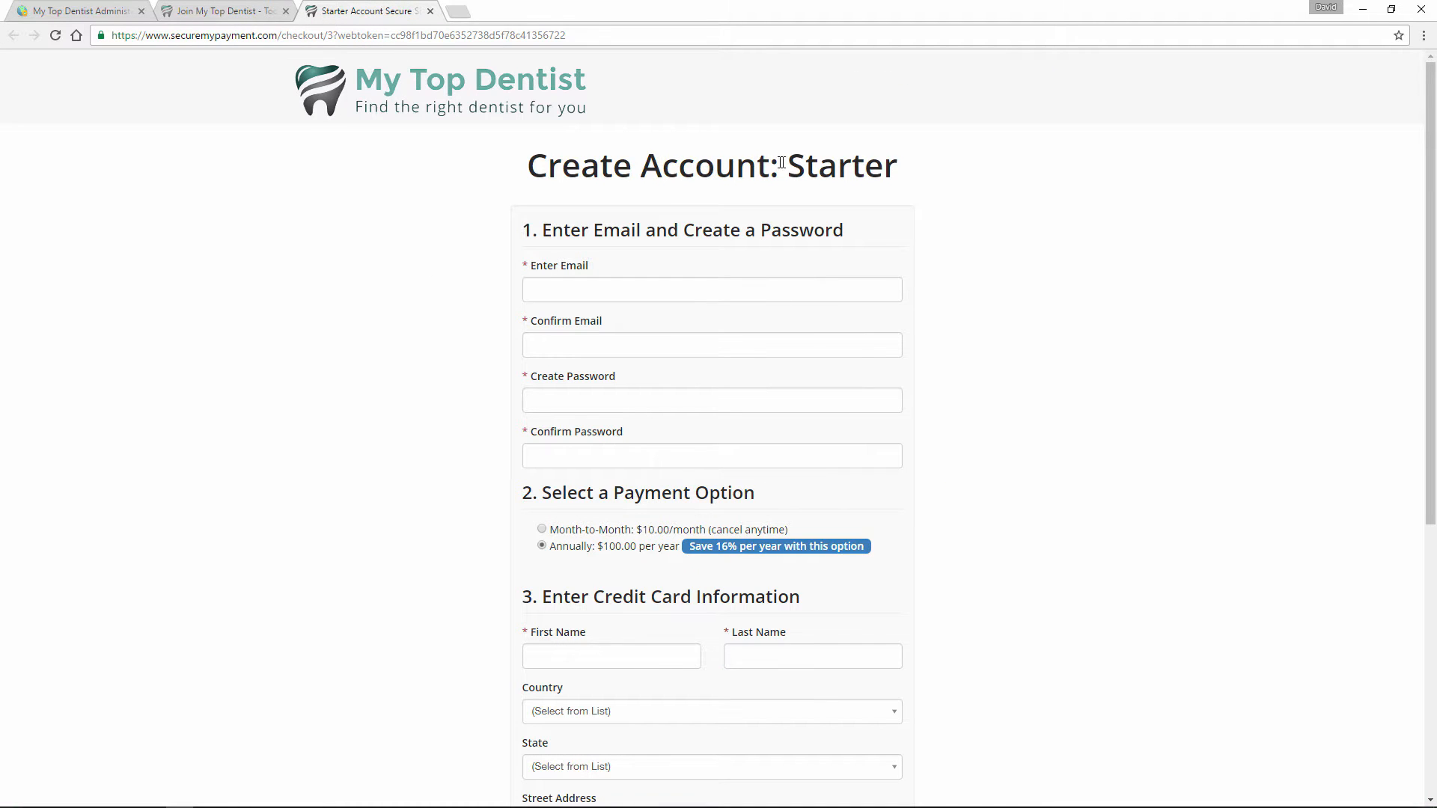
pyautogui.moveTo(787, 165); pyautogui.dragTo(881, 164)
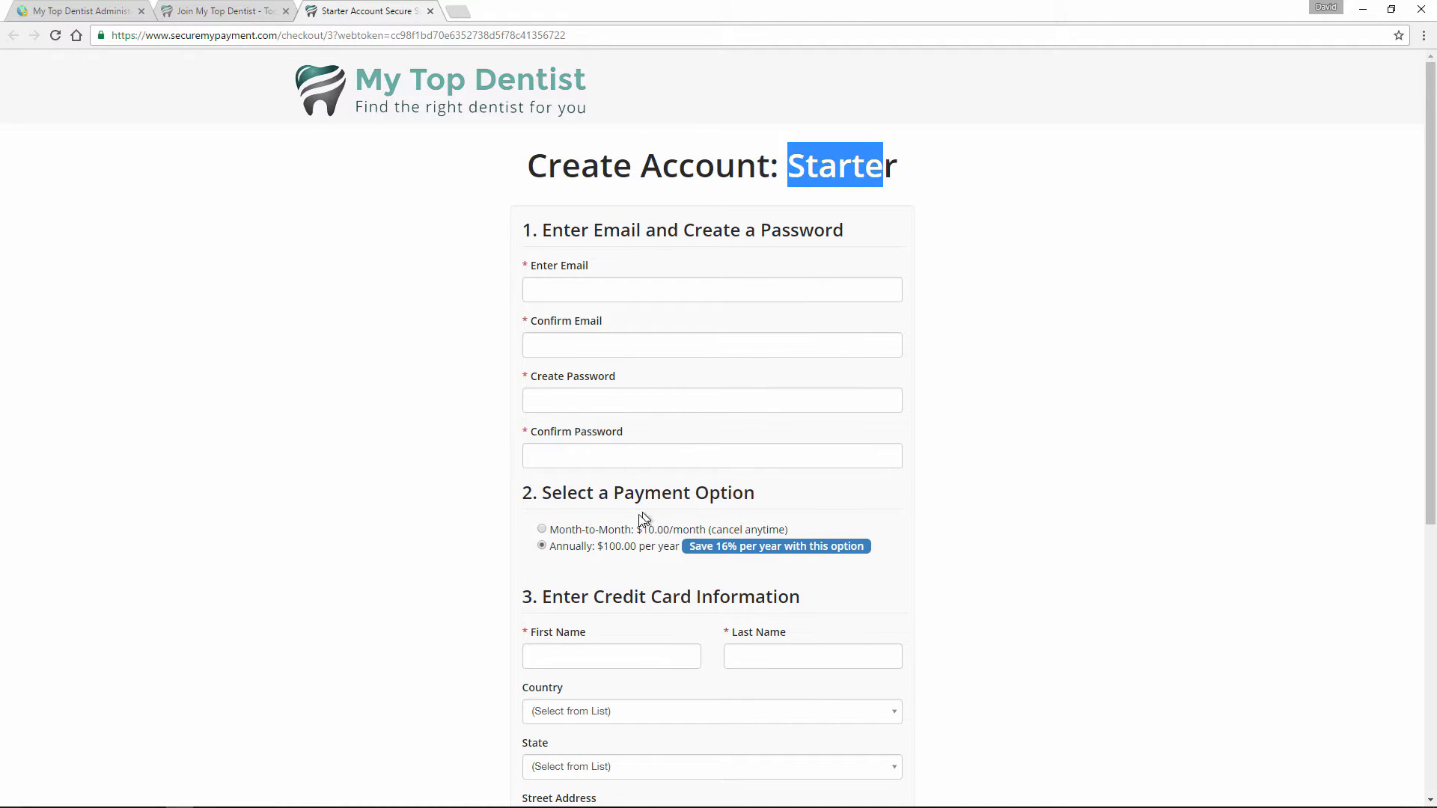
pyautogui.moveTo(640, 493); pyautogui.dragTo(659, 536)
pyautogui.click(176, 9)
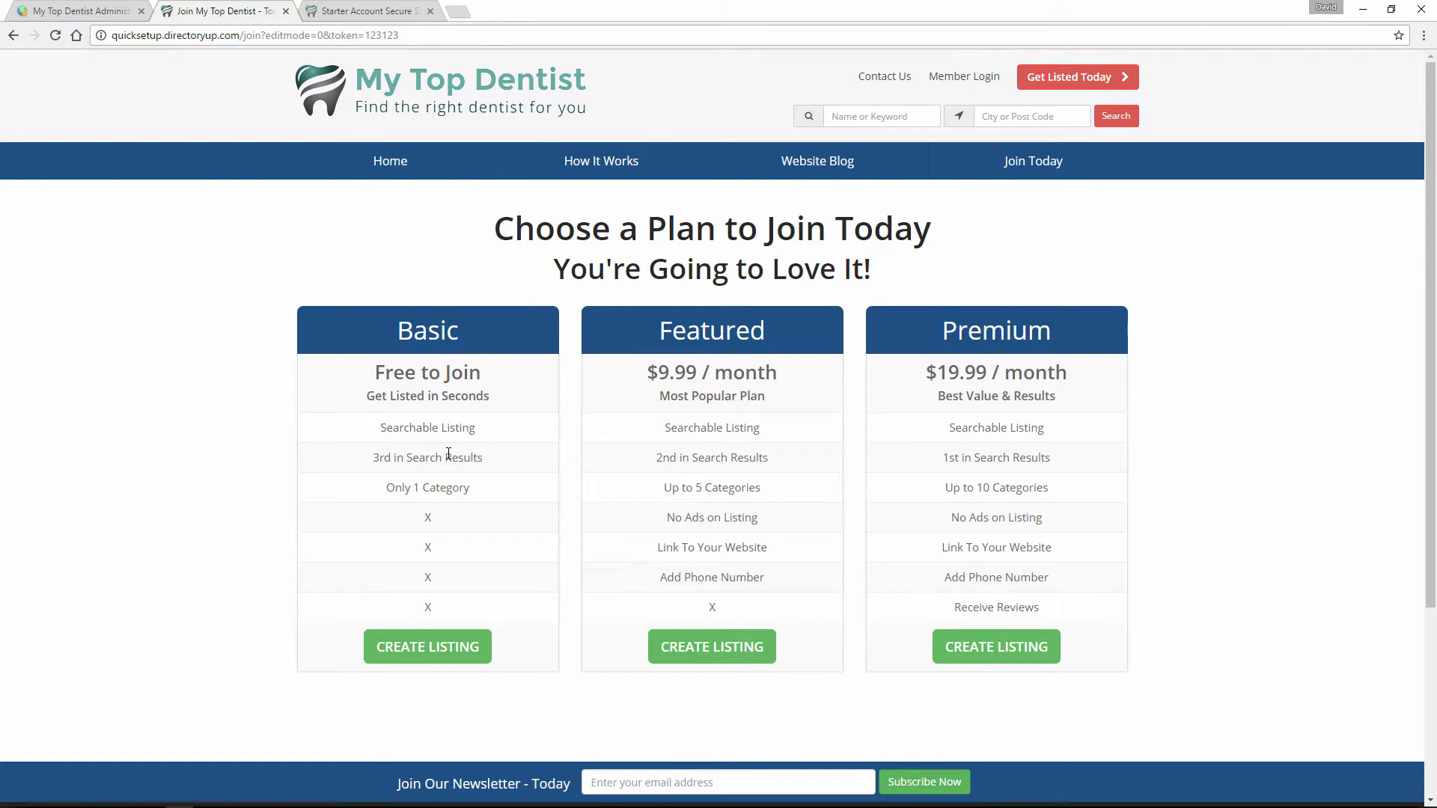
# Switch to the website admin and open the Pricing Page Menu for editing in the Menu Manager.
pyautogui.click(69, 7)
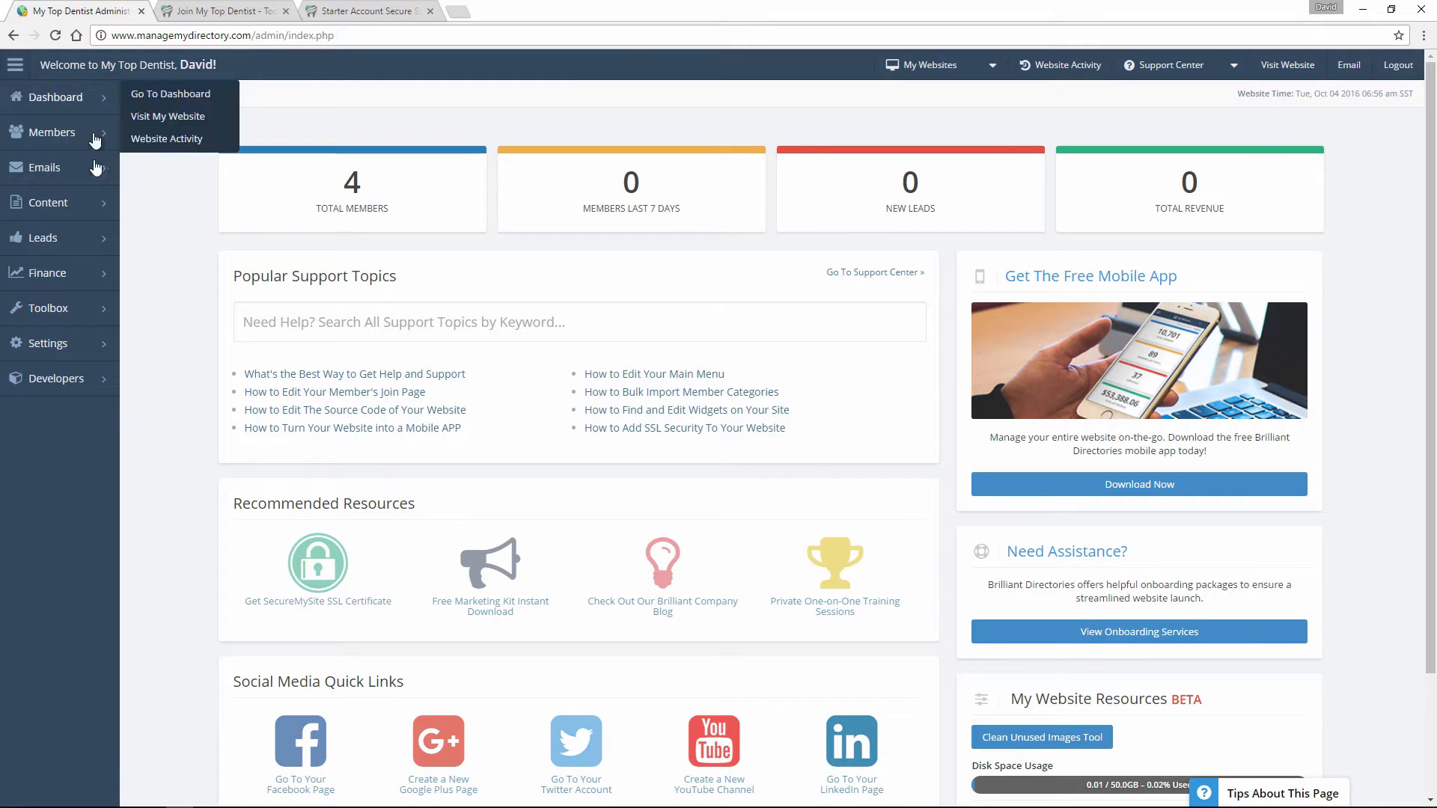
pyautogui.moveTo(90, 323)
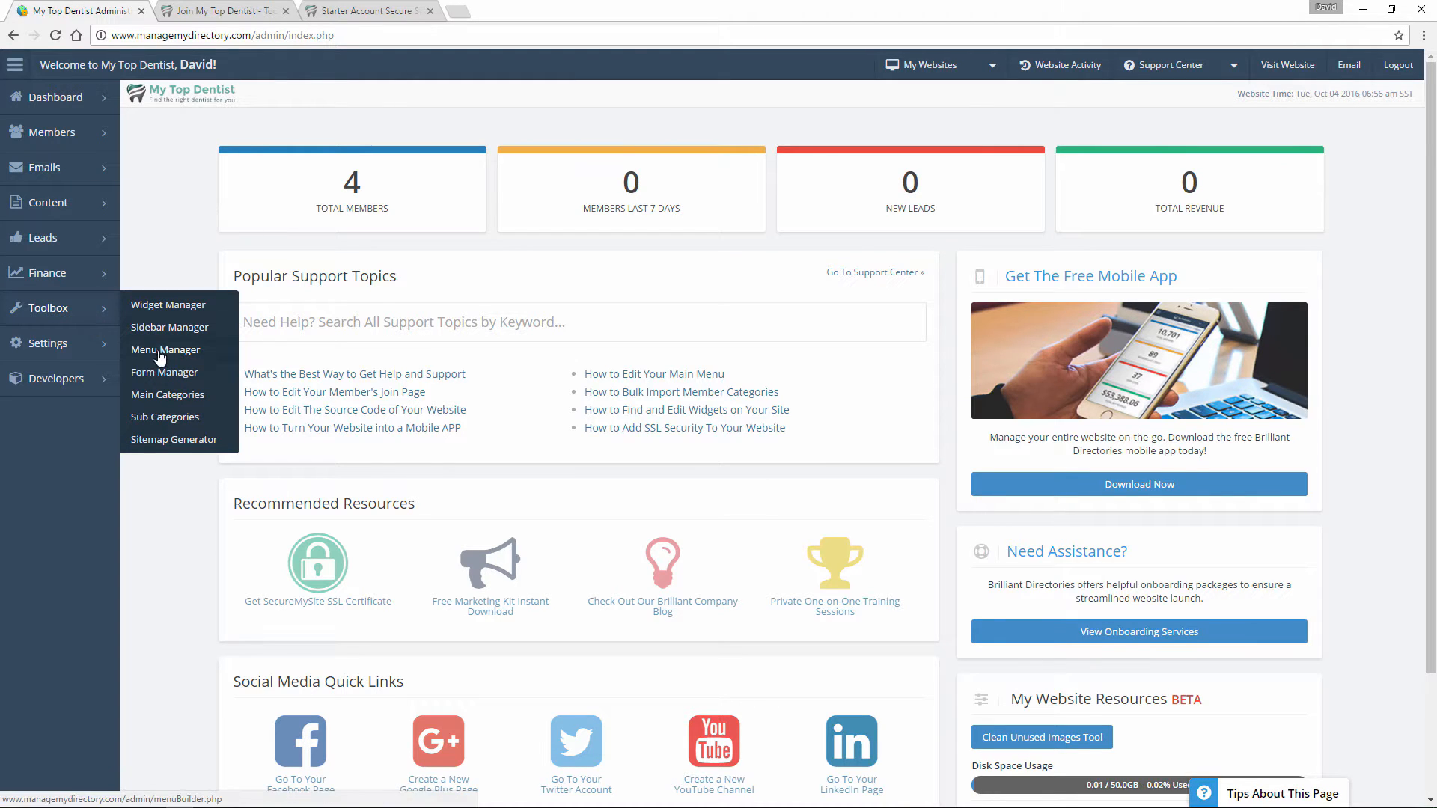
pyautogui.click(159, 351)
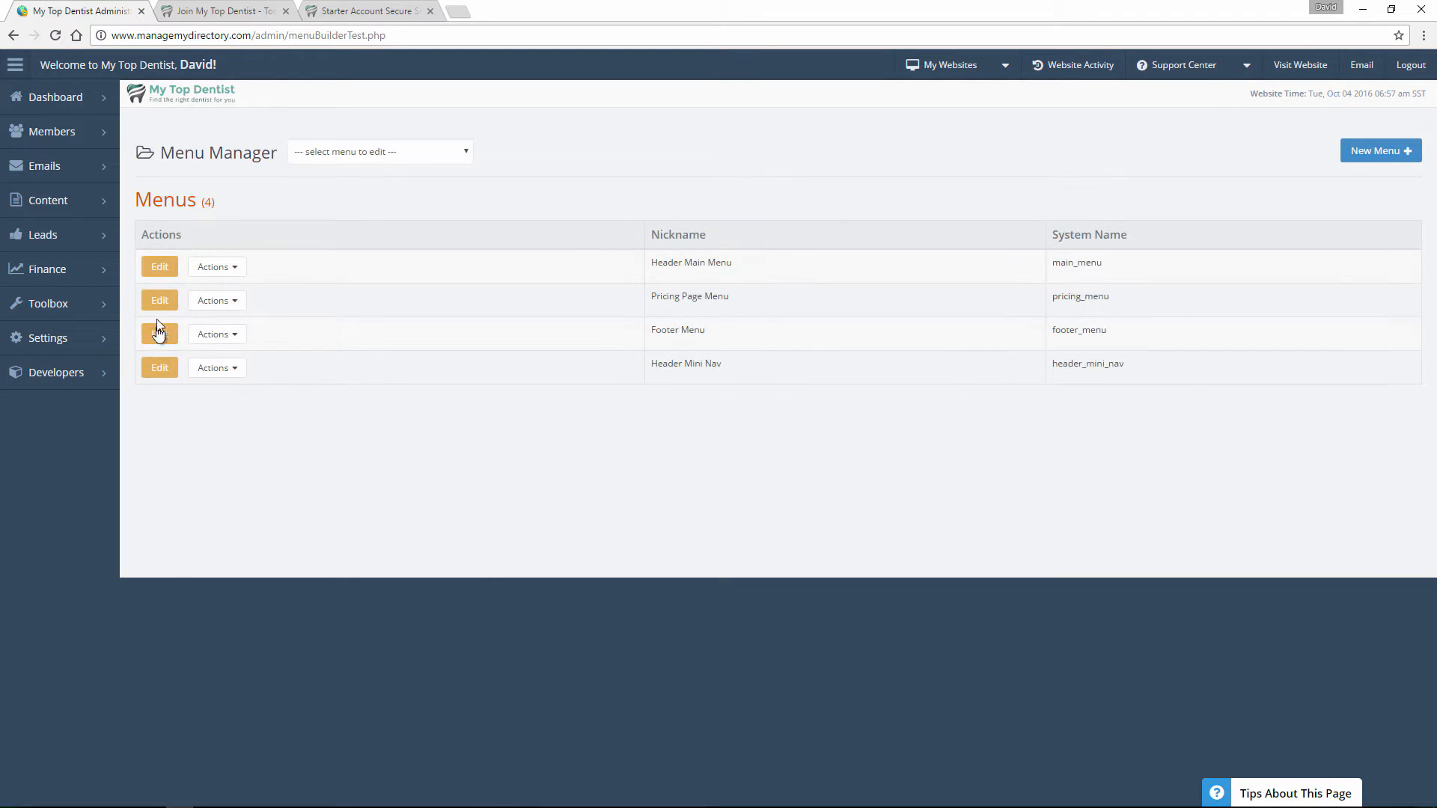
pyautogui.moveTo(785, 313); pyautogui.dragTo(670, 298)
pyautogui.click(165, 303)
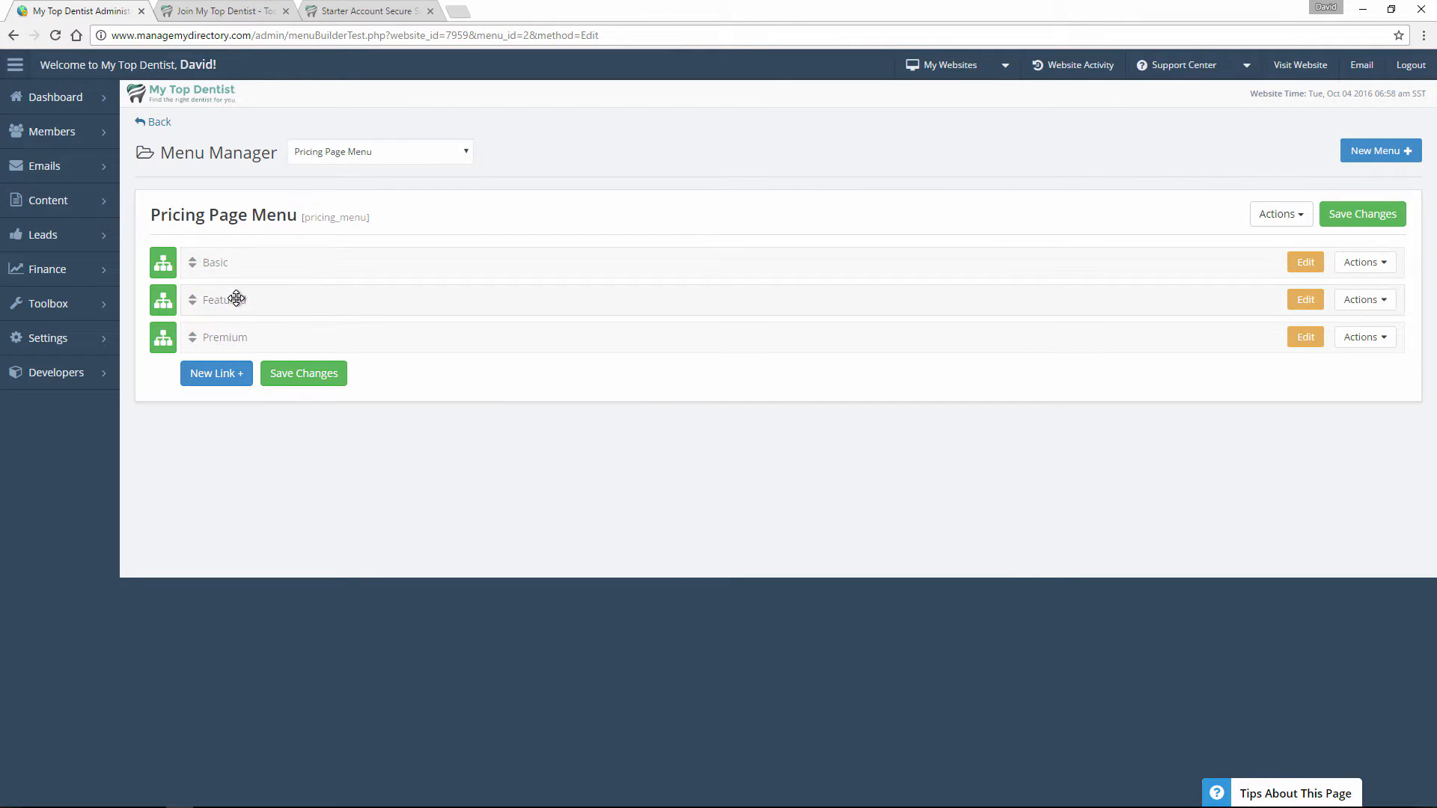
# Check the plans on the public join page, then expand the Basic entry's sub-links in the Pricing Page Menu.
pyautogui.click(196, 10)
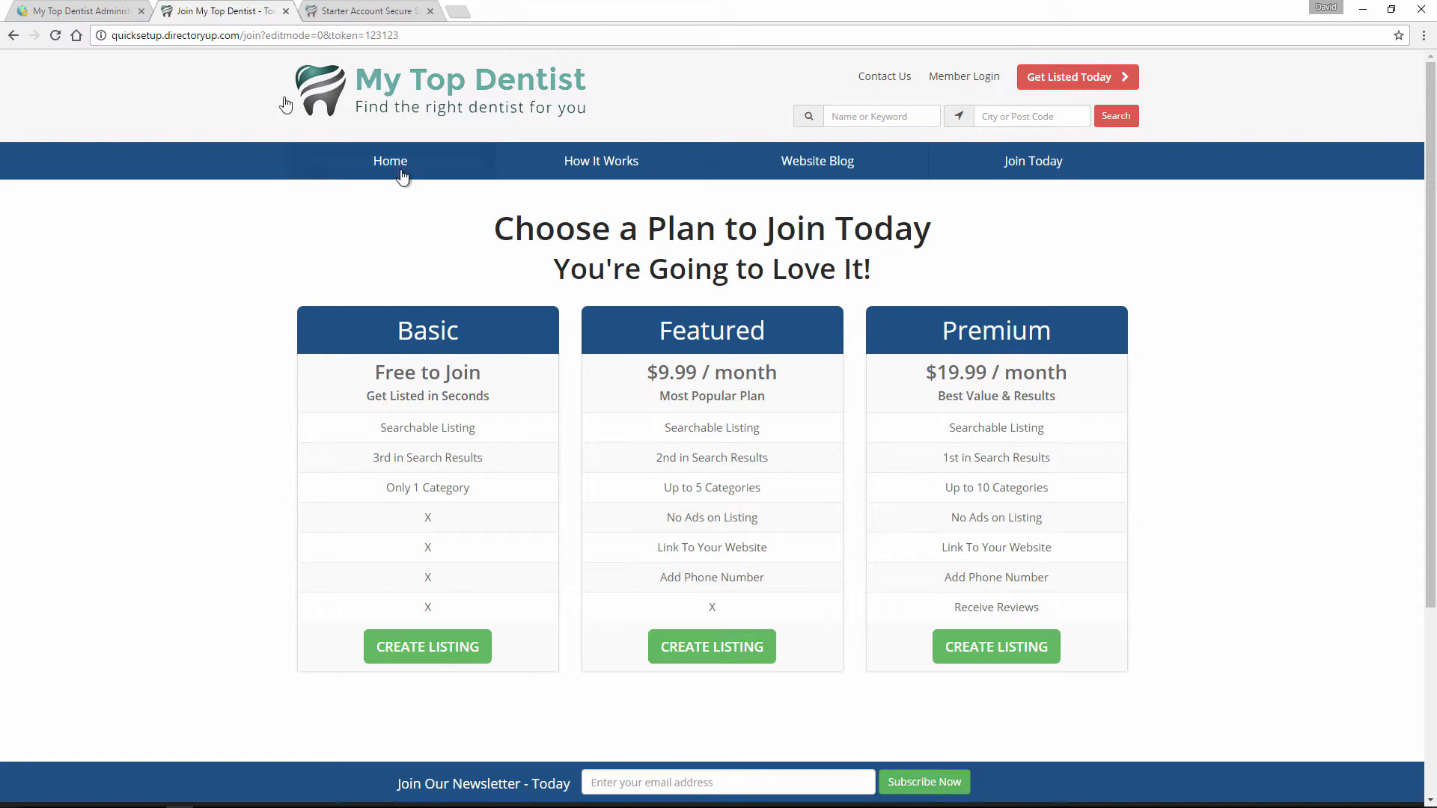
pyautogui.click(105, 11)
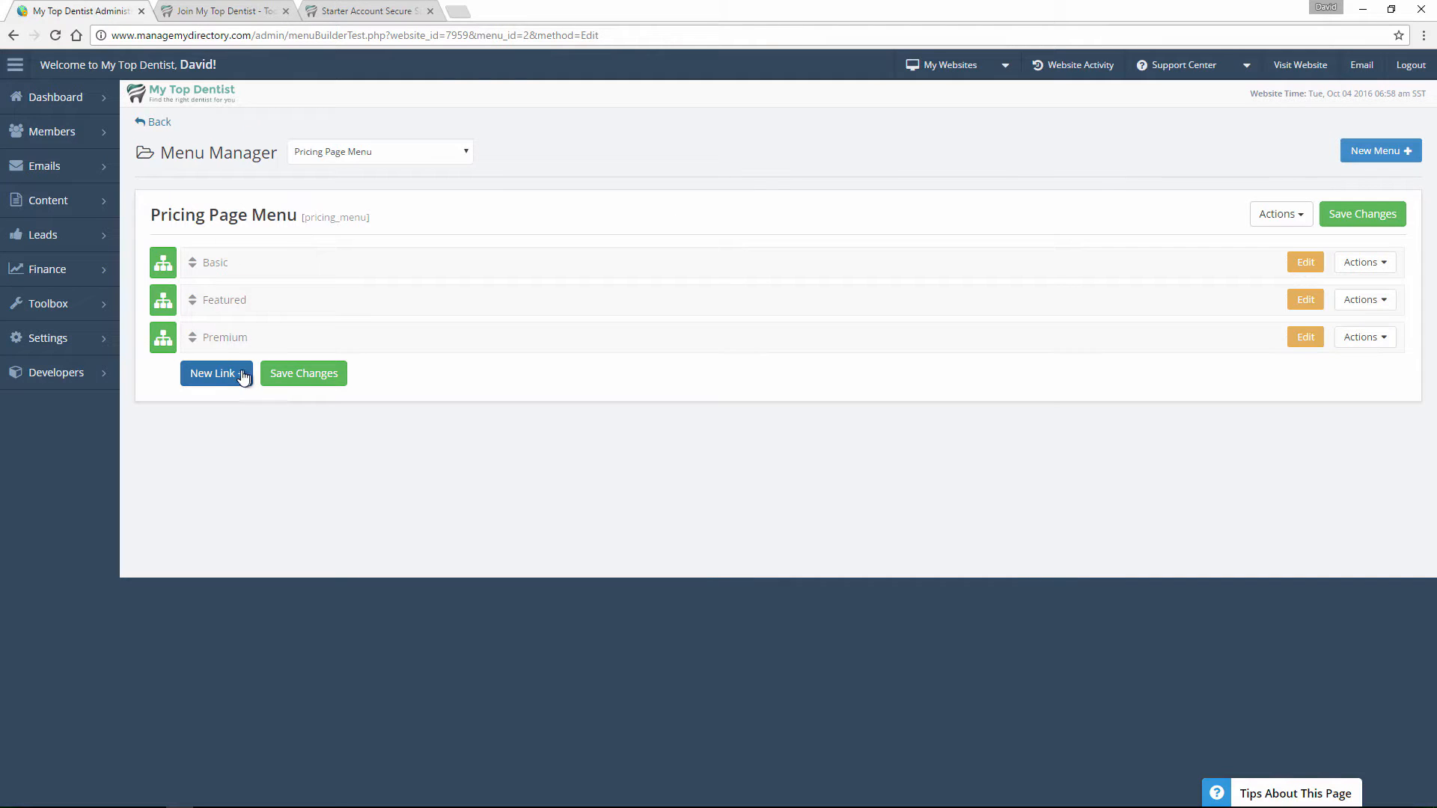
pyautogui.click(173, 276)
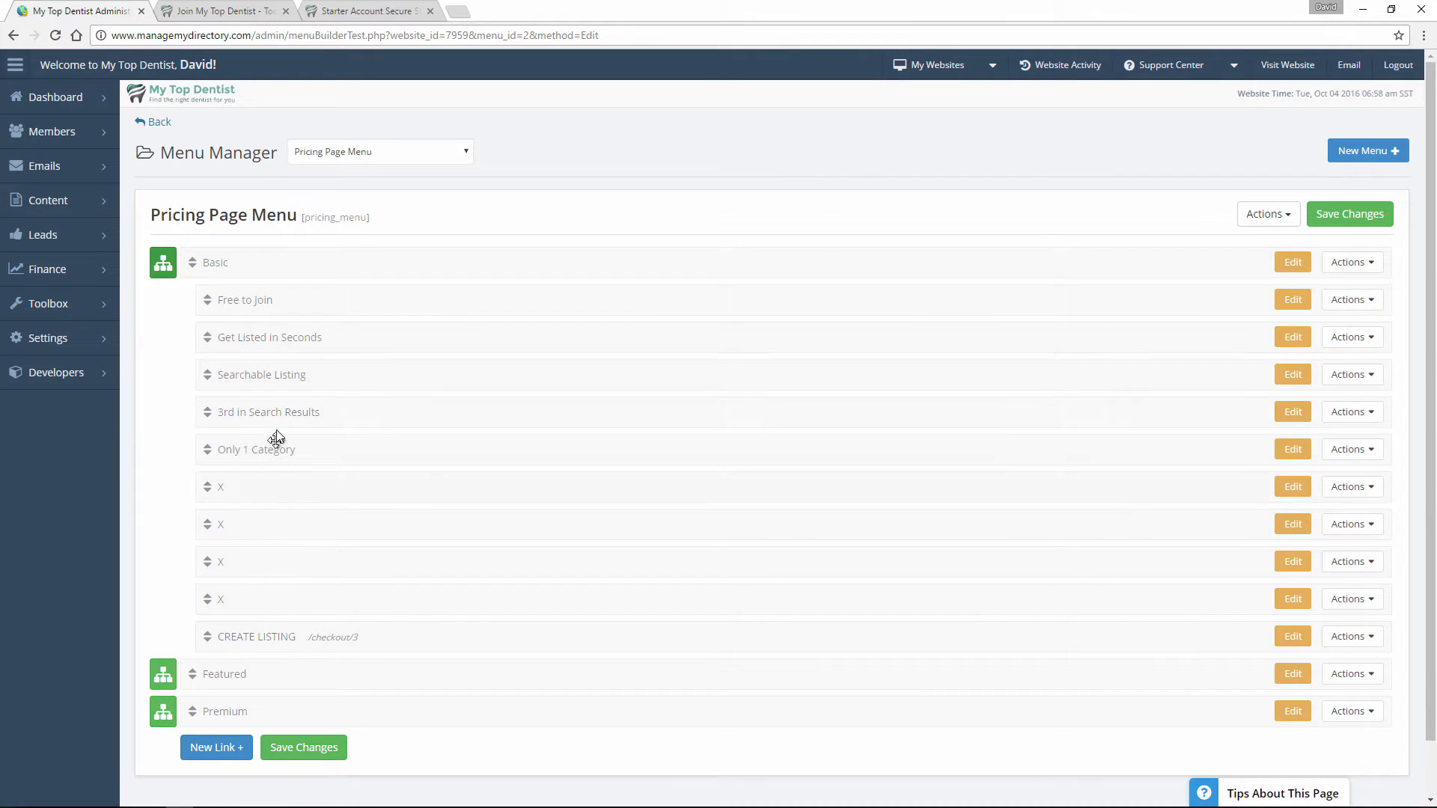
# Compare the Basic plan's heading on the join page with the account name on its checkout page.
pyautogui.click(229, 10)
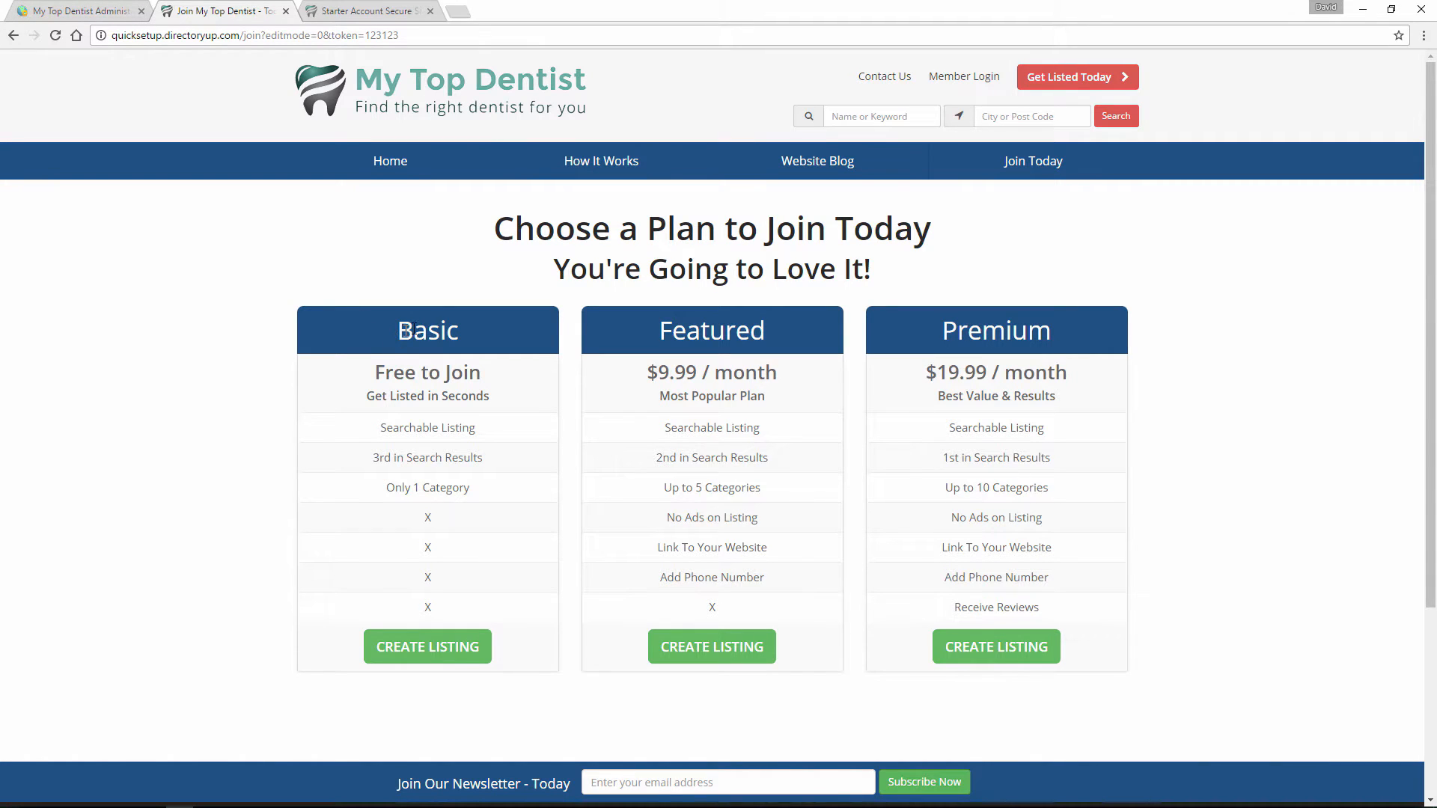
pyautogui.moveTo(397, 330); pyautogui.dragTo(468, 327)
pyautogui.click(468, 327)
pyautogui.click(366, 11)
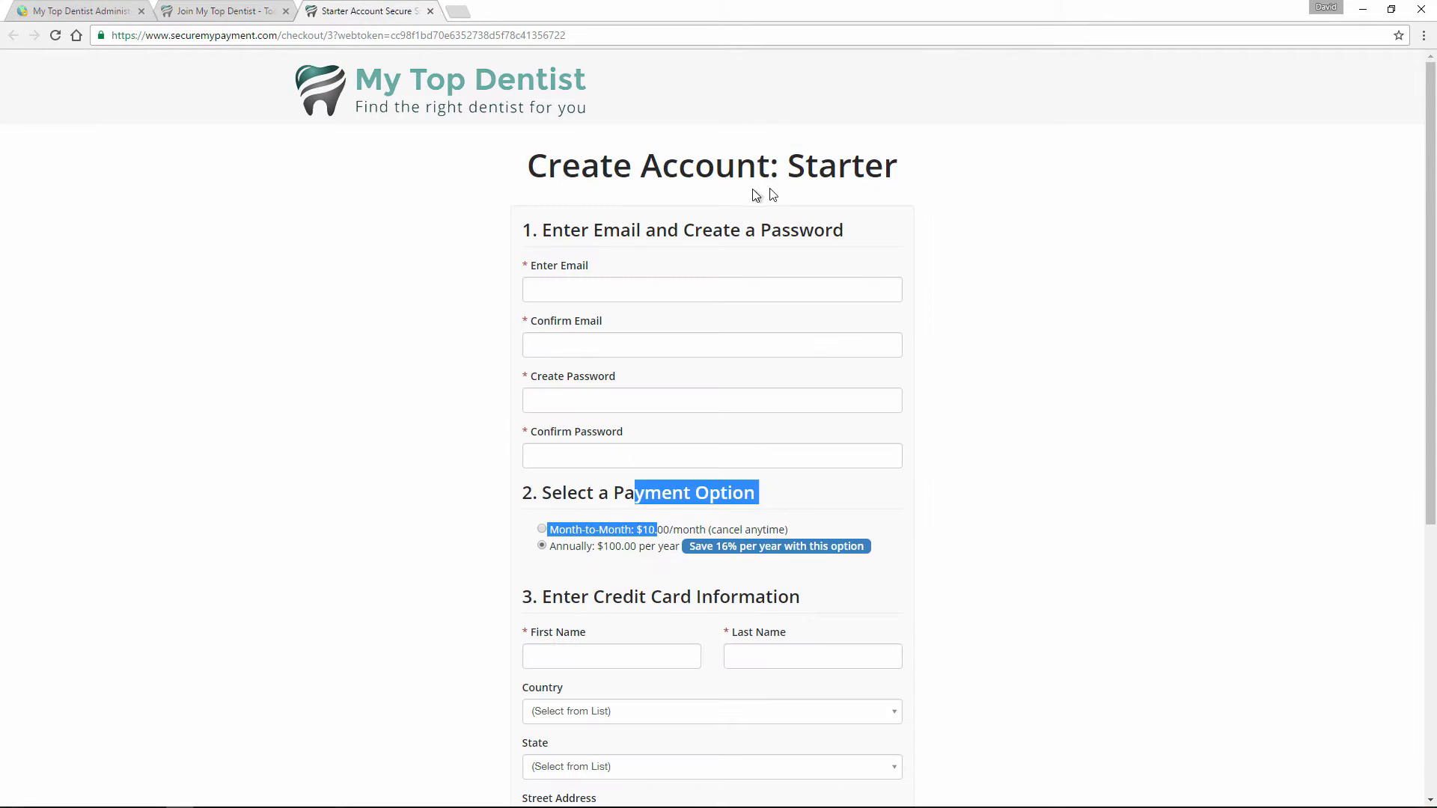
pyautogui.moveTo(787, 166); pyautogui.dragTo(875, 175)
pyautogui.click(875, 175)
pyautogui.click(56, 11)
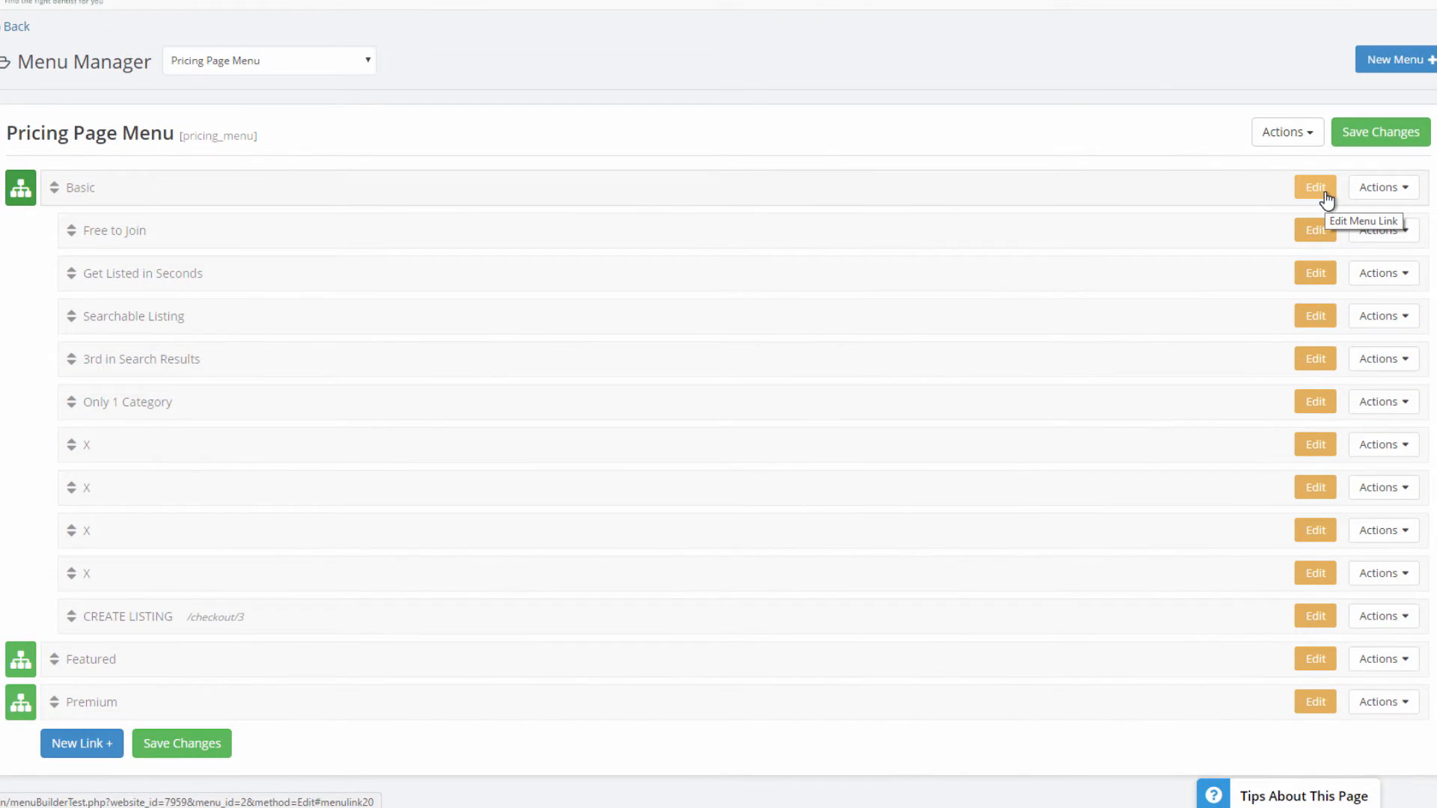
# Change the Basic entry's link text to "Starter" and save the Pricing Page Menu.
pyautogui.click(1325, 193)
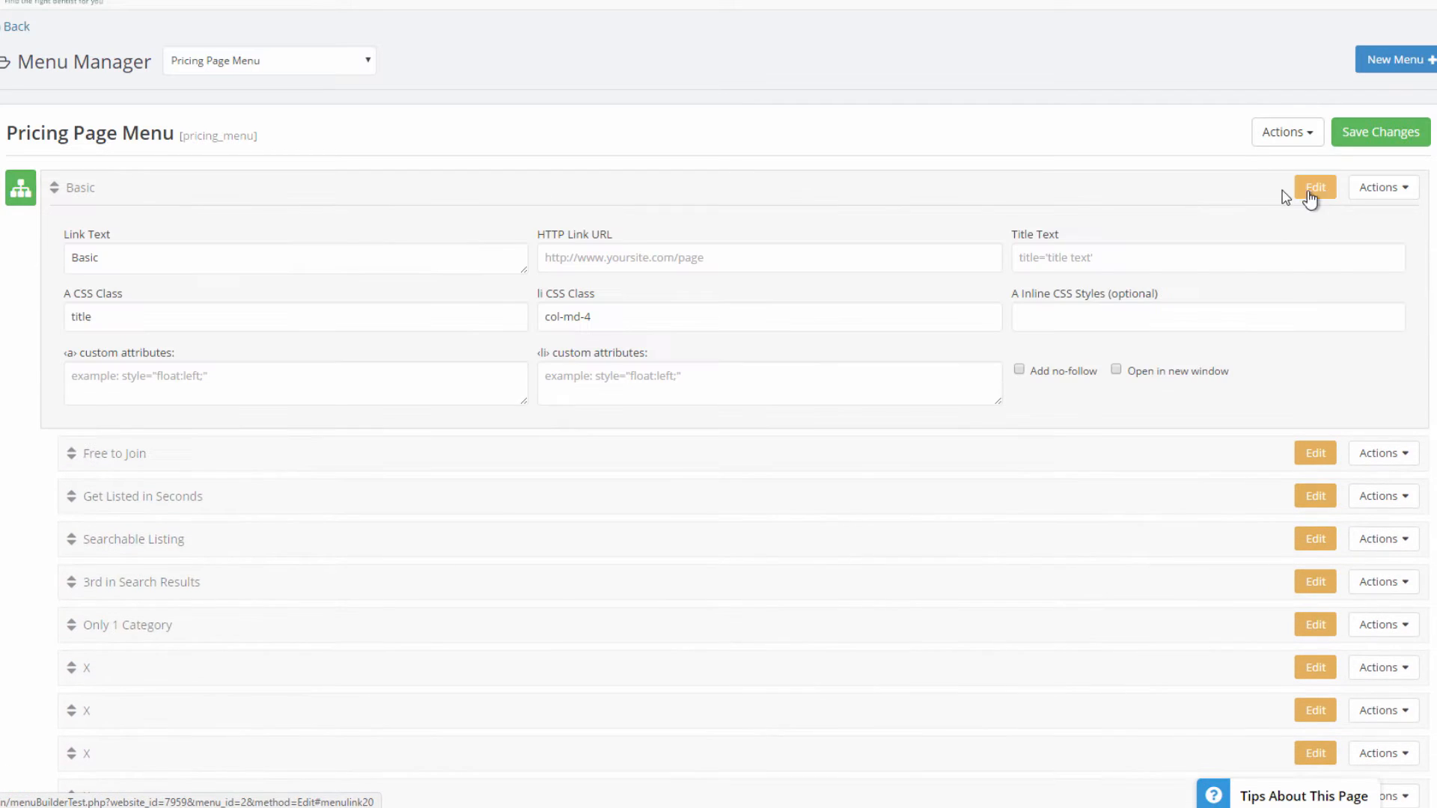
pyautogui.click(125, 256)
pyautogui.moveTo(126, 256); pyautogui.dragTo(52, 260)
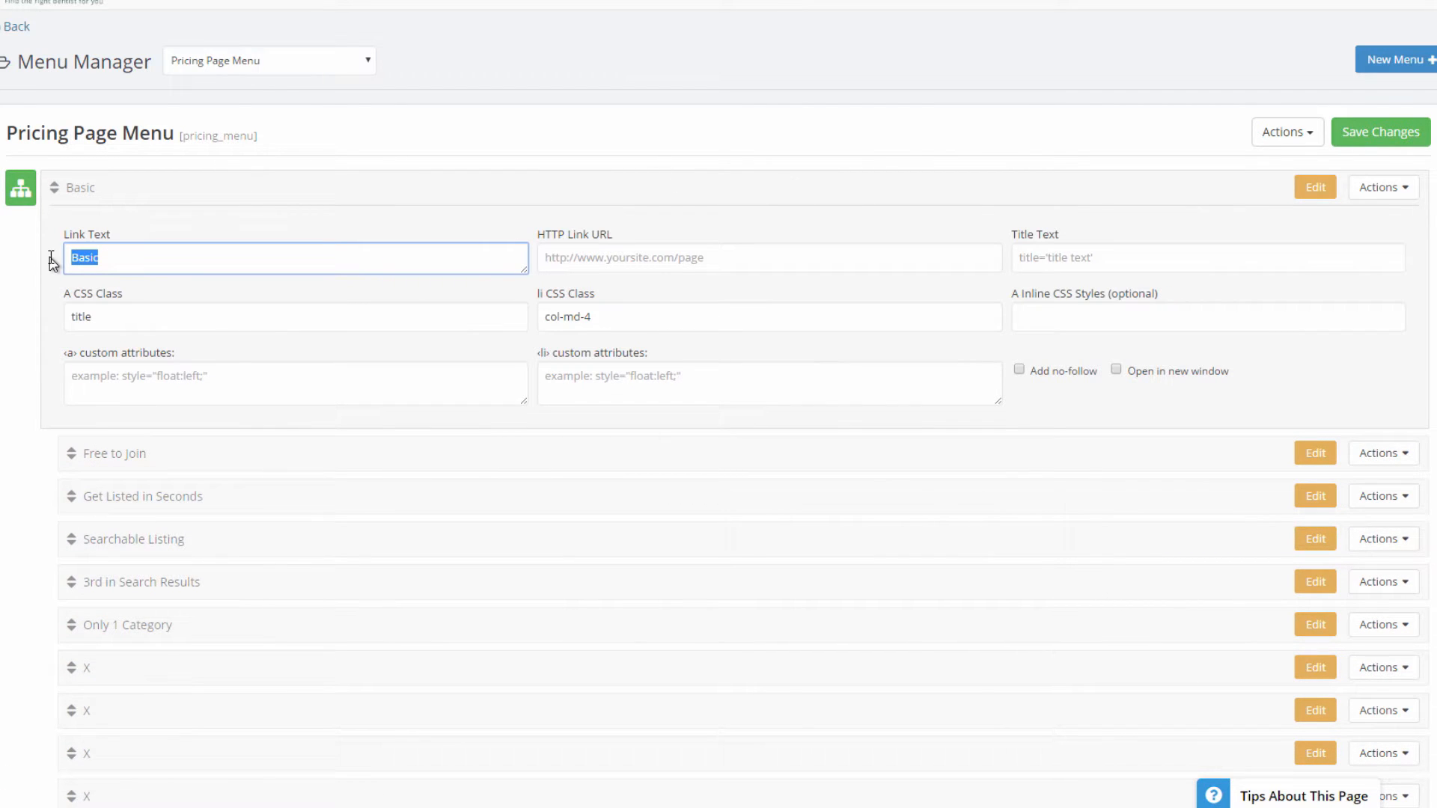
pyautogui.write('Starter')
pyautogui.click(1083, 320)
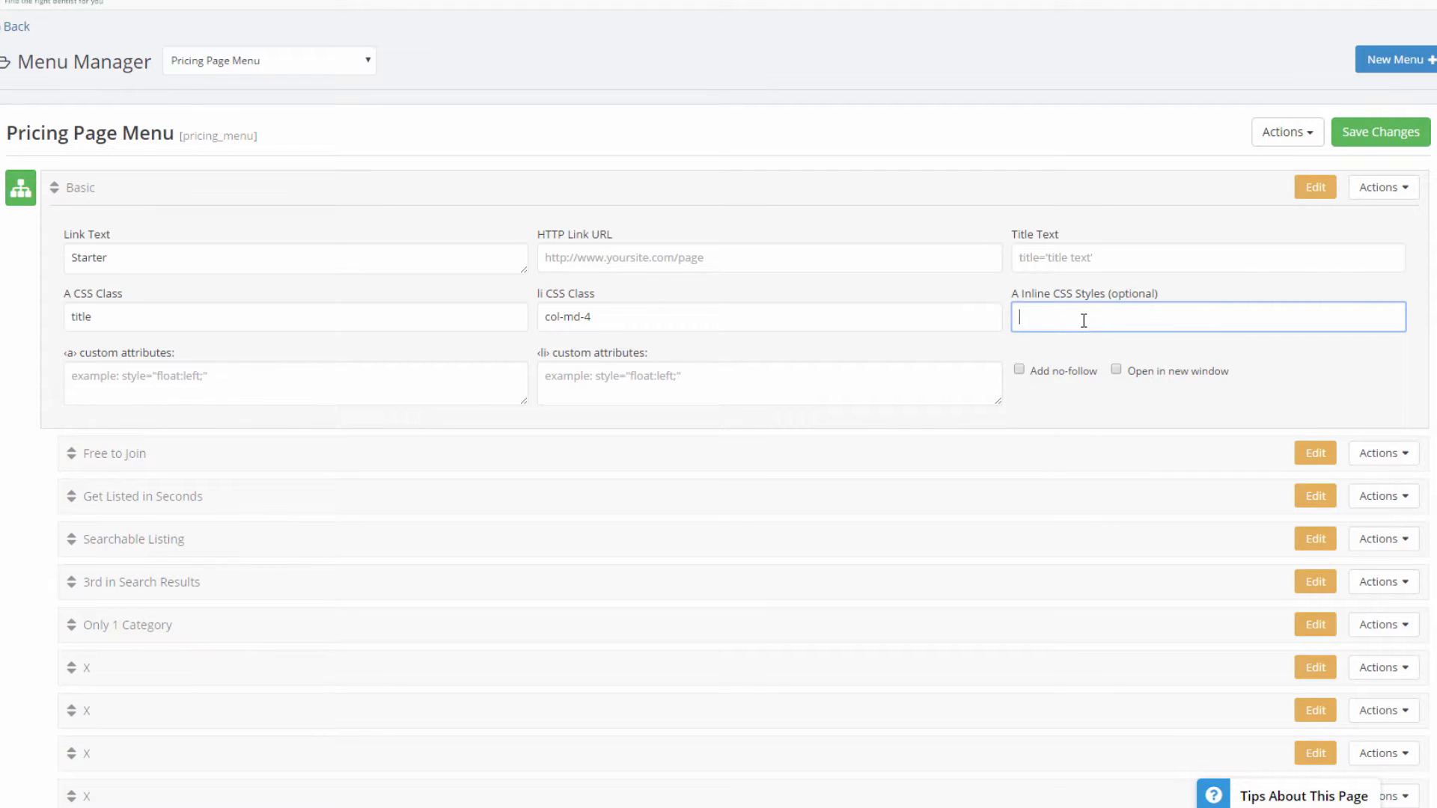
pyautogui.click(1370, 139)
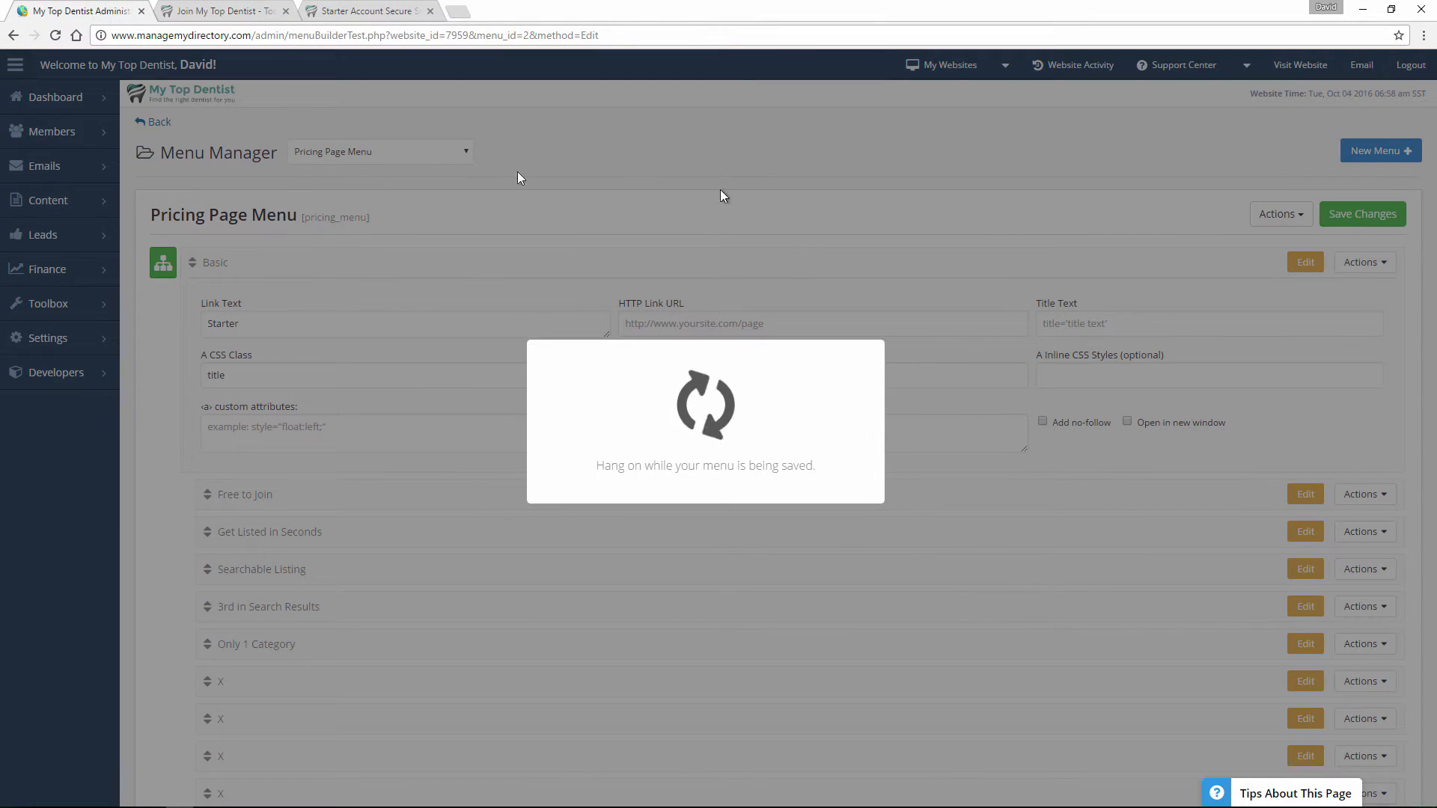
# Reload the public join page and check the first plan's heading.
pyautogui.click(241, 9)
pyautogui.click(54, 38)
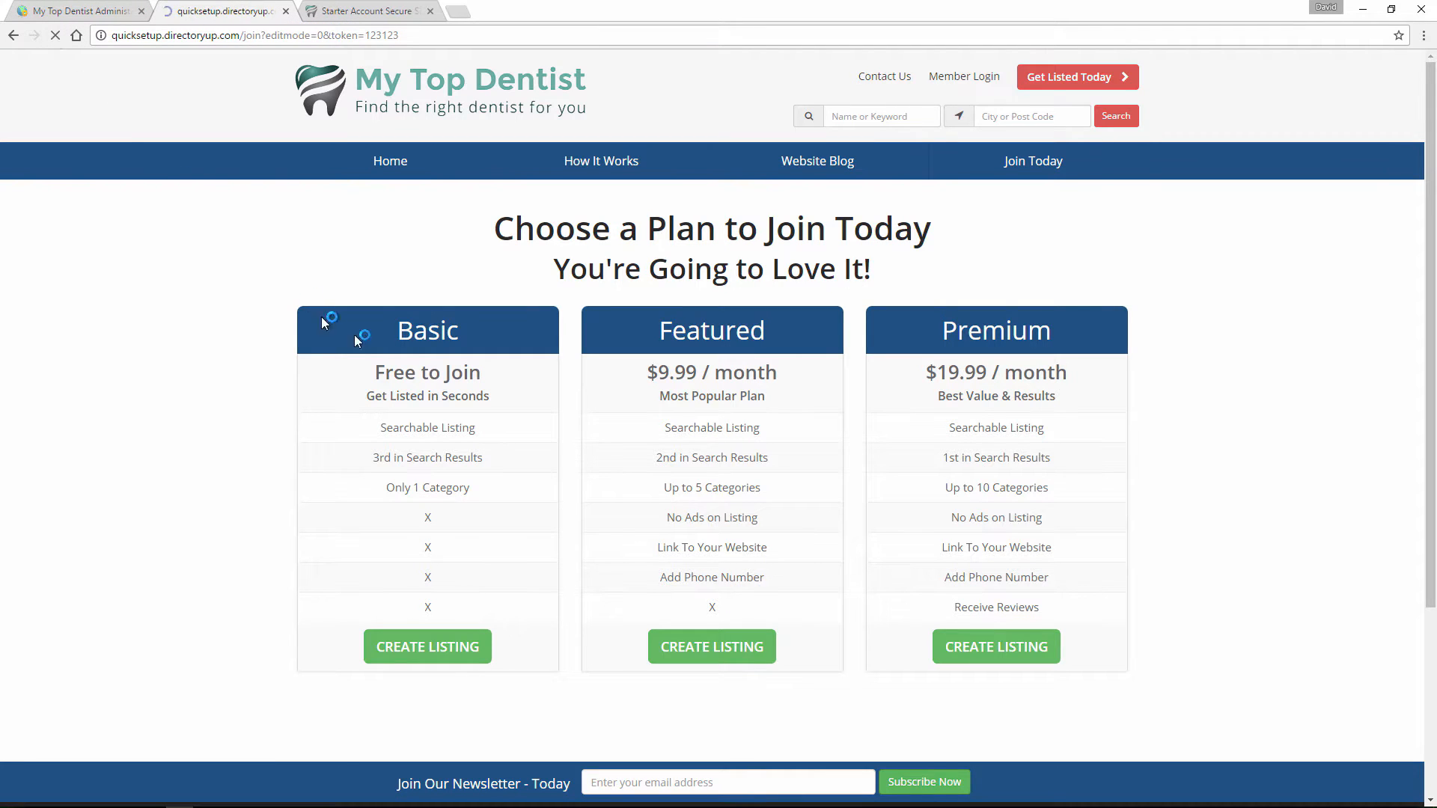
pyautogui.moveTo(401, 340); pyautogui.dragTo(485, 350)
pyautogui.click(484, 350)
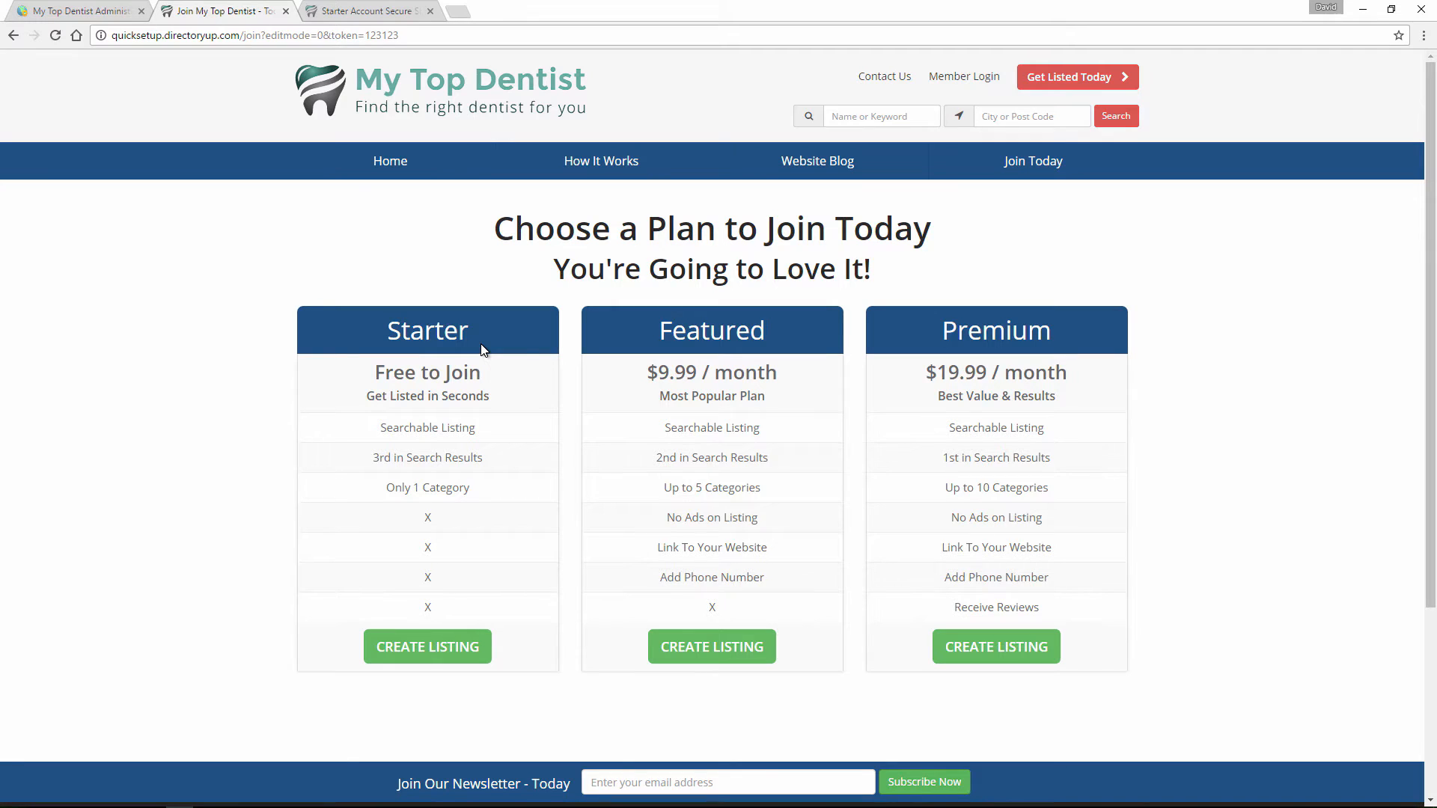
# Return to the menu editor, dismiss the save confirmation, and open the Free to Join link's settings to inspect its link text.
pyautogui.click(112, 11)
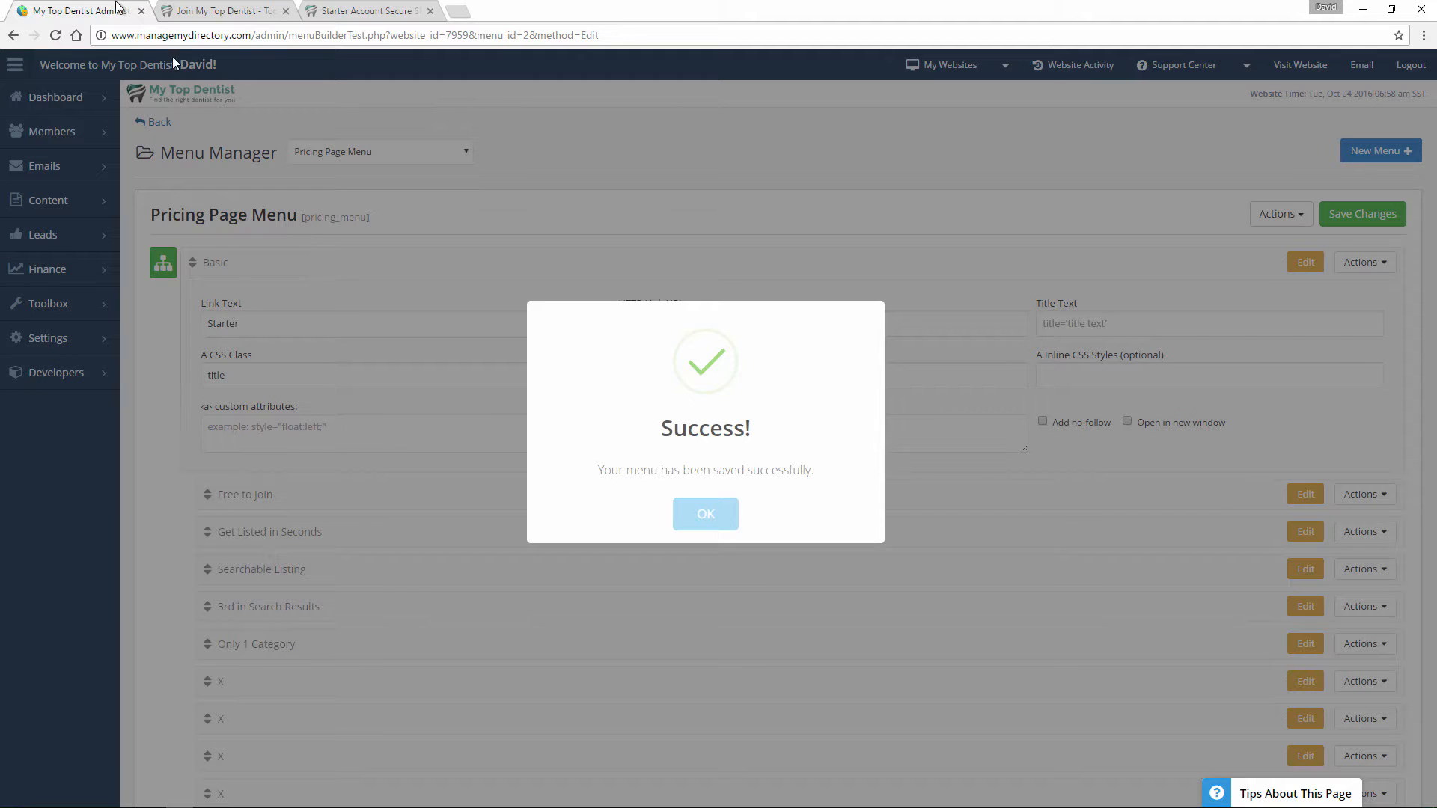
pyautogui.click(706, 515)
pyautogui.click(1293, 495)
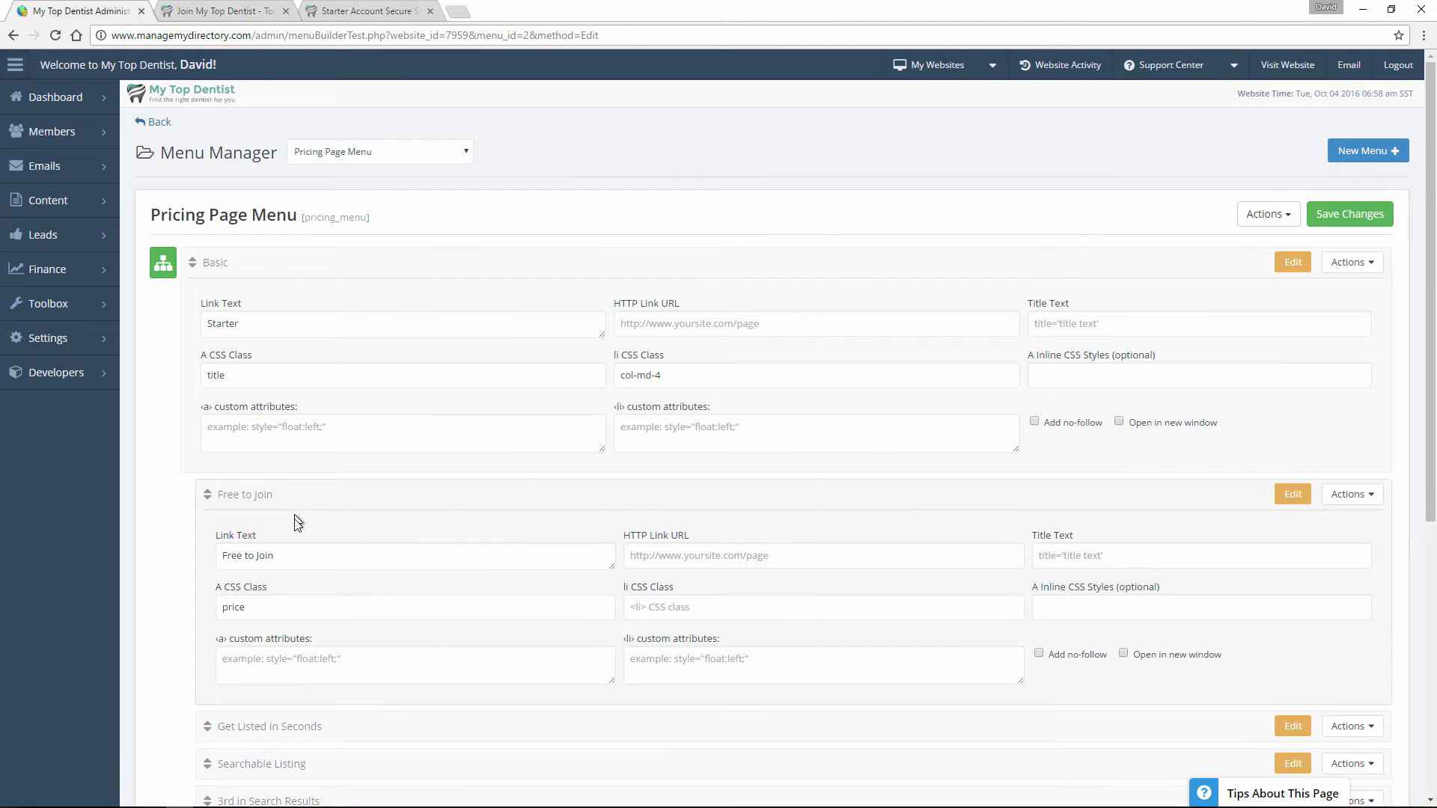
pyautogui.moveTo(297, 558); pyautogui.dragTo(213, 566)
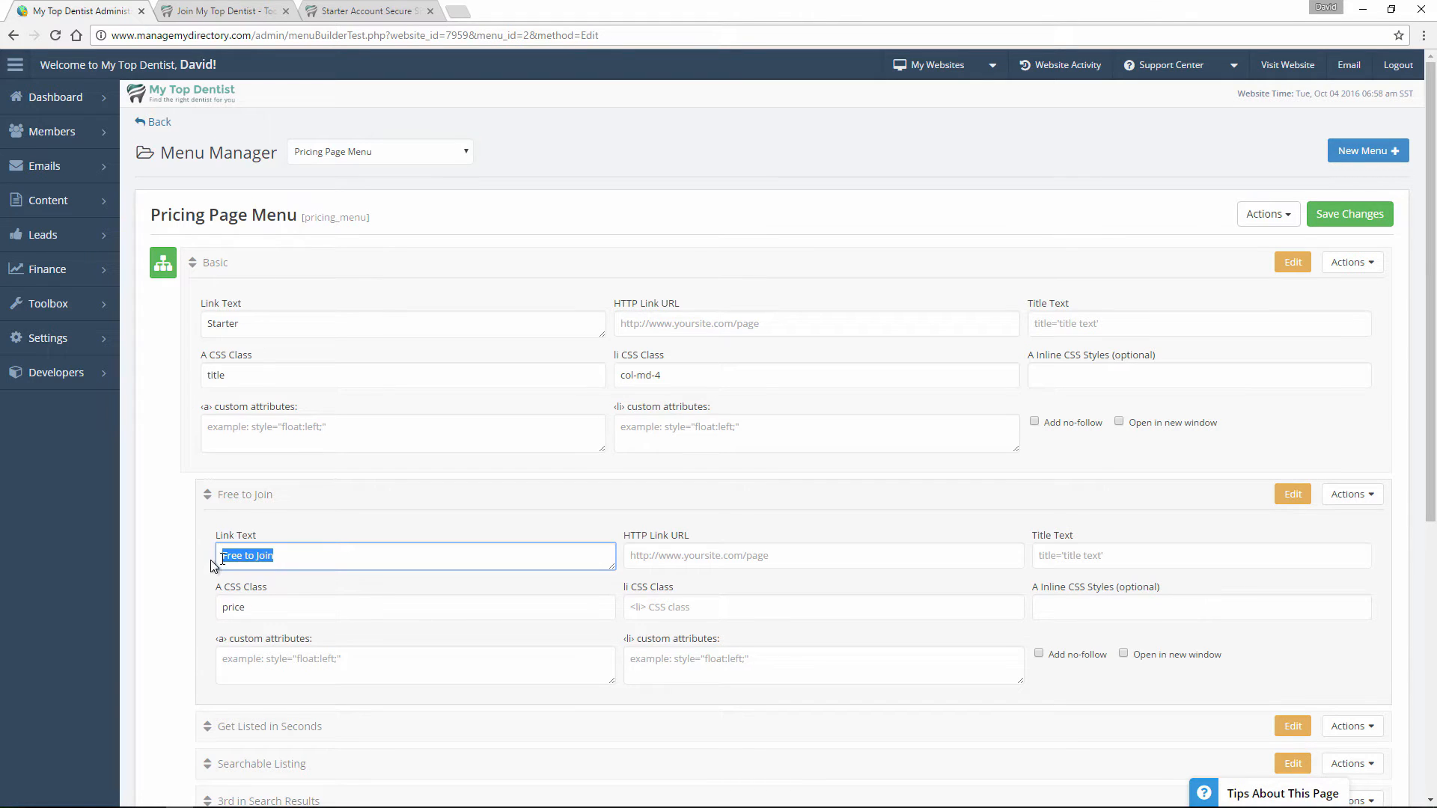
pyautogui.click(243, 557)
# Move the Searchable Listing link to just above CREATE LISTING in the first plan and save the menu.
pyautogui.click(225, 11)
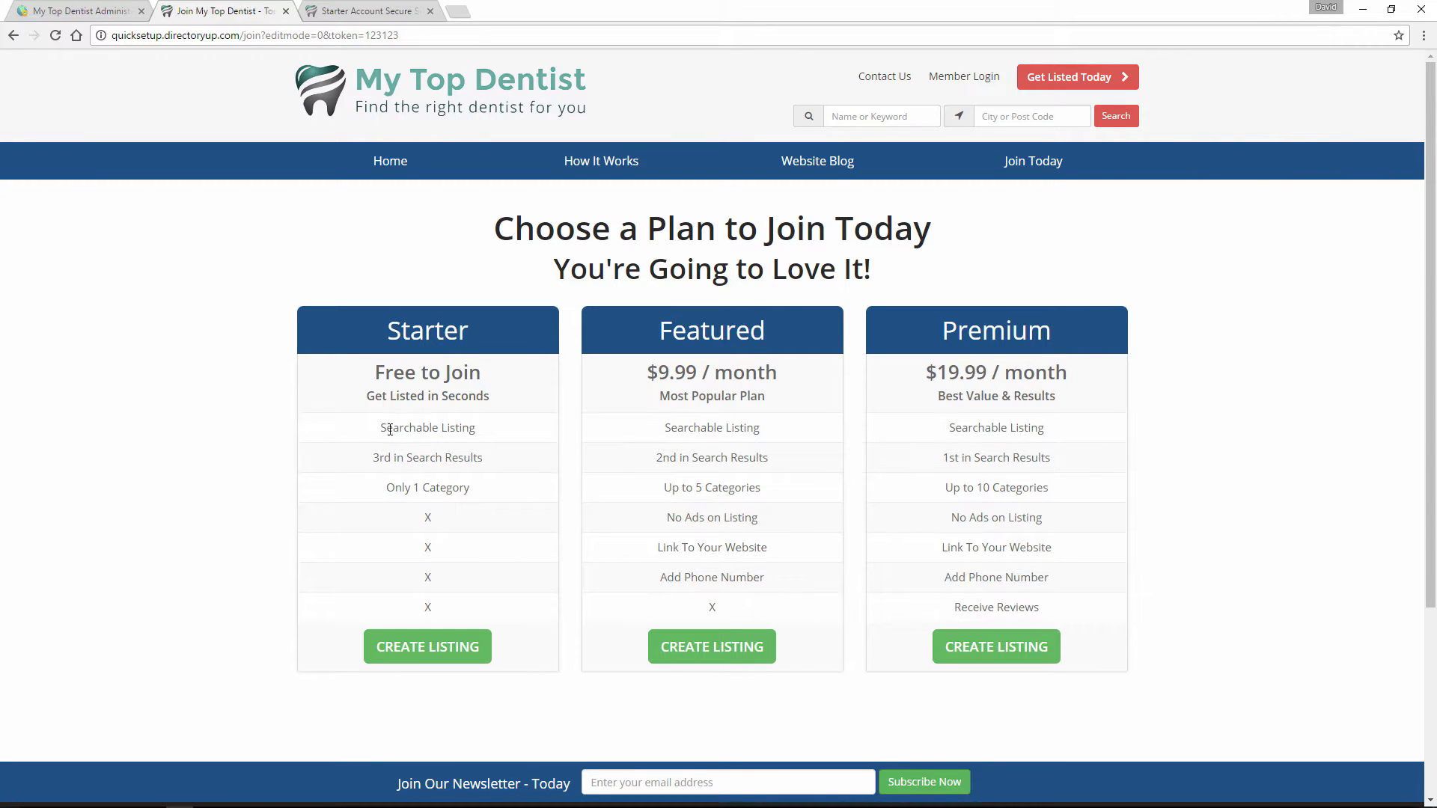
pyautogui.moveTo(390, 429); pyautogui.dragTo(516, 437)
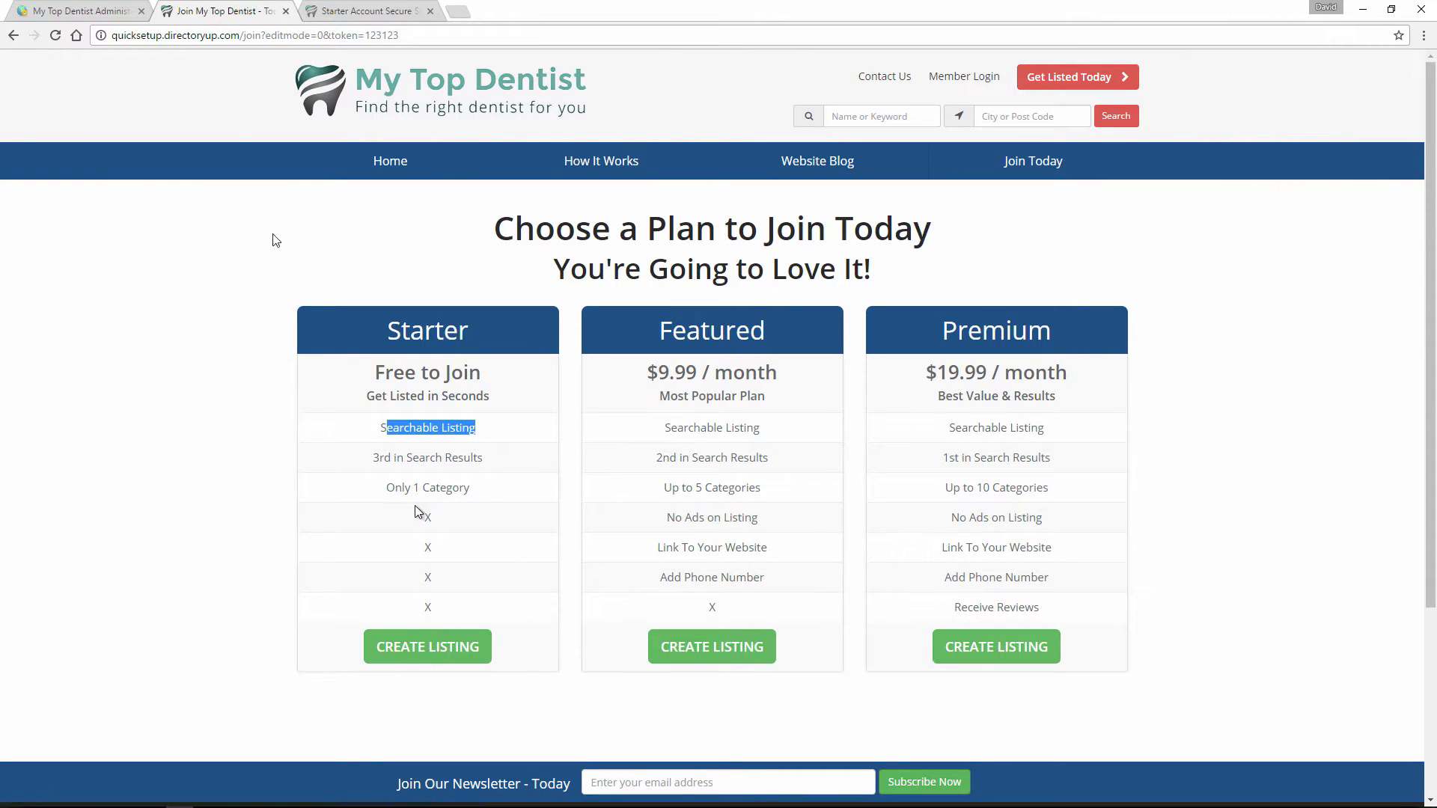
pyautogui.click(109, 10)
pyautogui.scroll(-3, 273, 314)
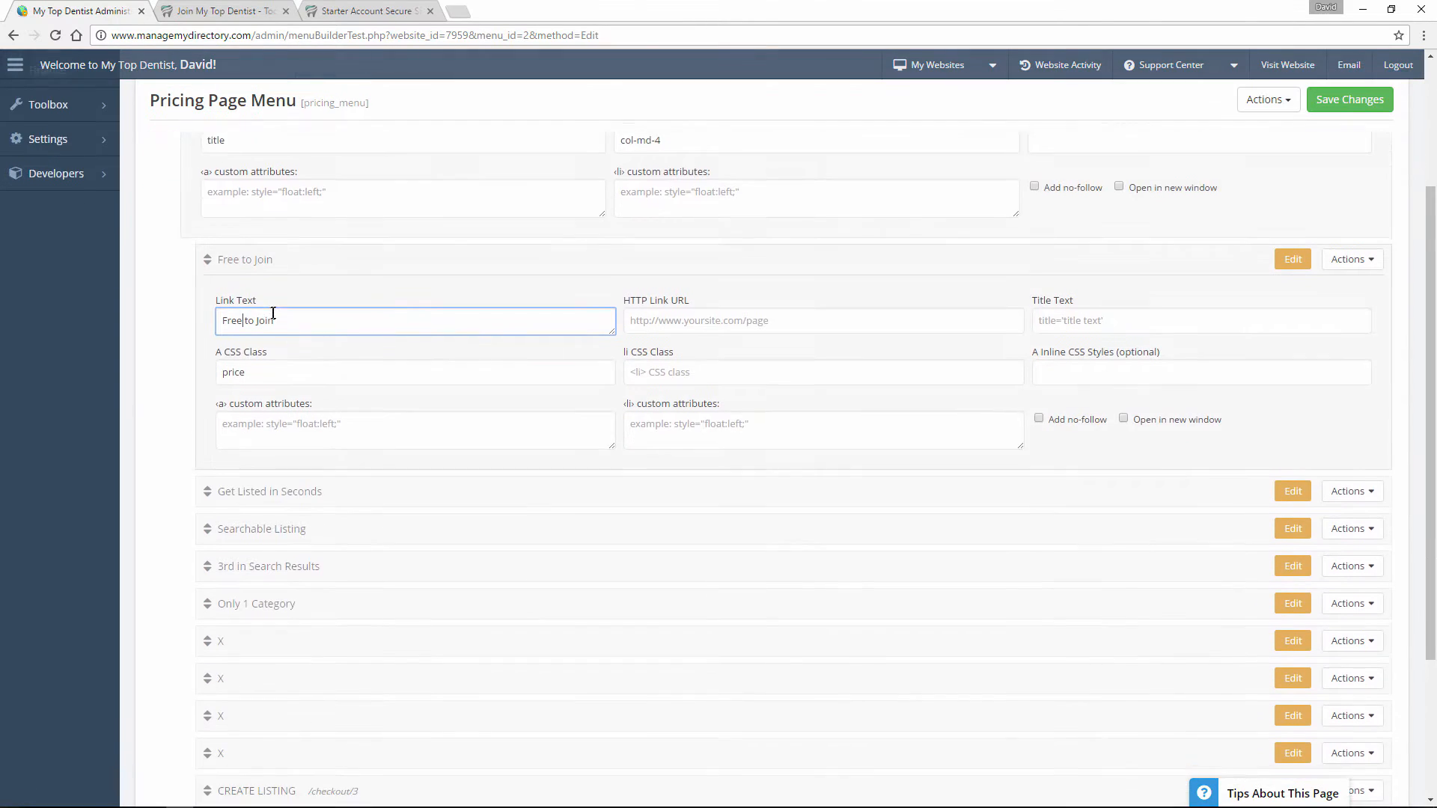
pyautogui.scroll(-2, 272, 311)
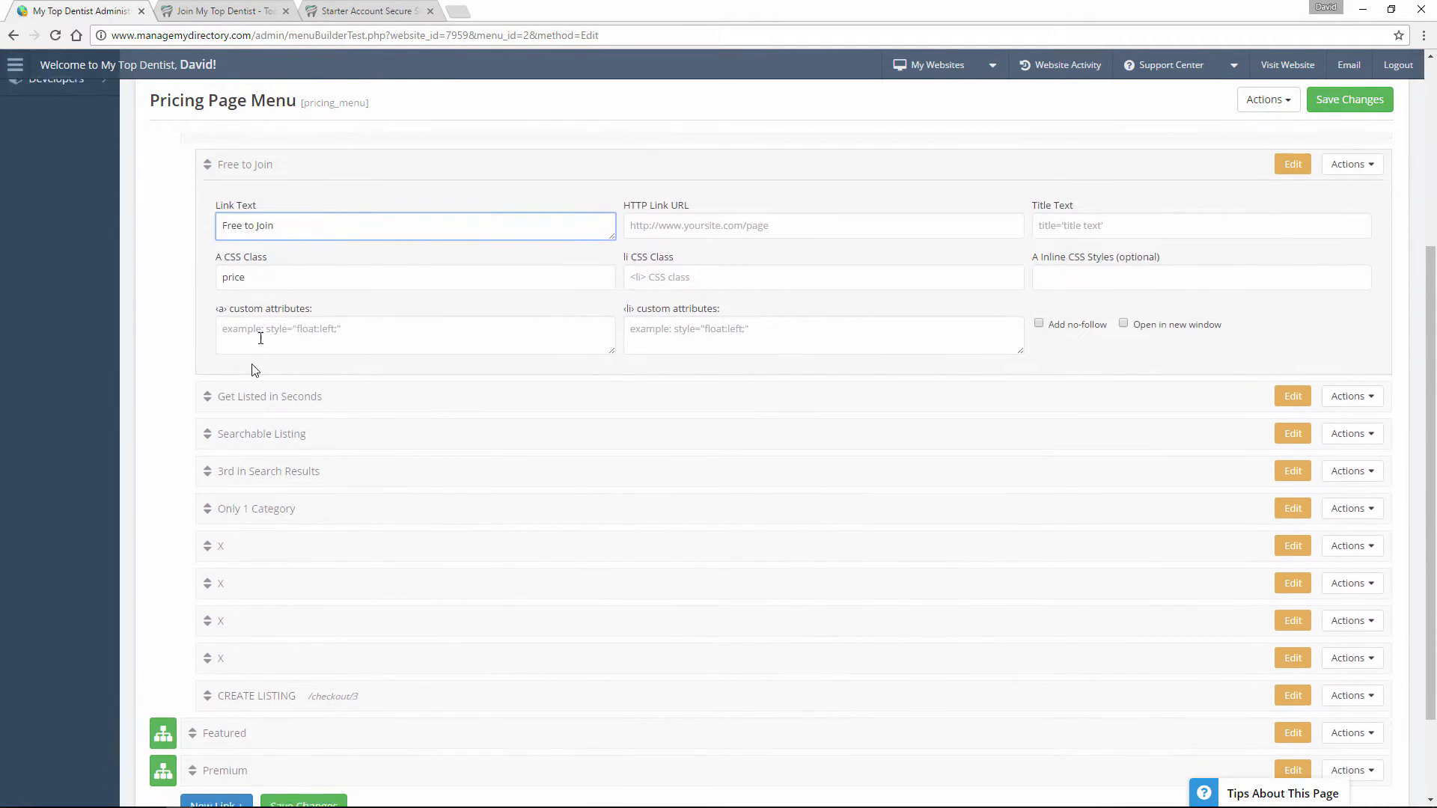
pyautogui.moveTo(232, 430); pyautogui.dragTo(232, 700)
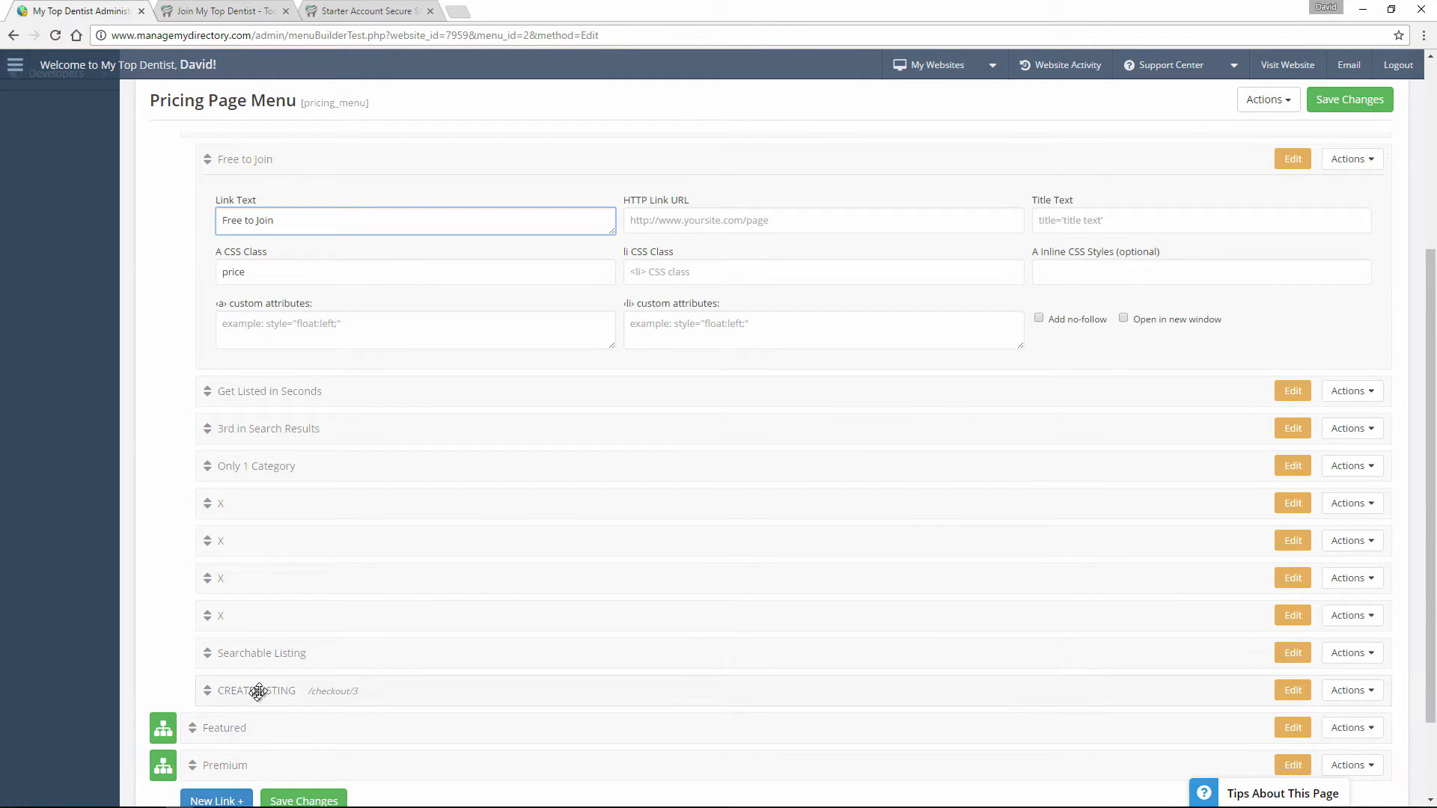
pyautogui.click(304, 801)
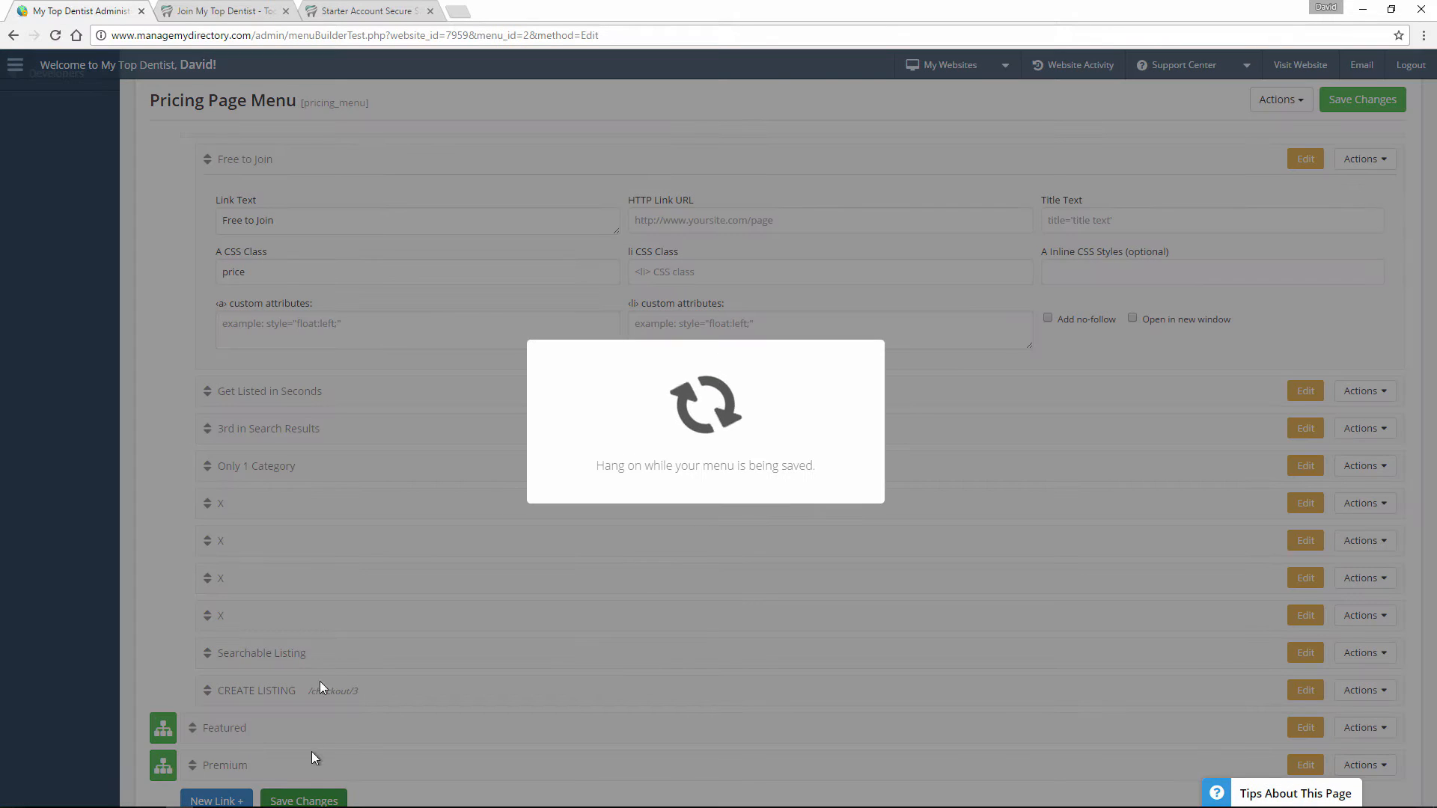
# Reload the public join page and check where Searchable Listing sits in the Starter plan.
pyautogui.click(277, 9)
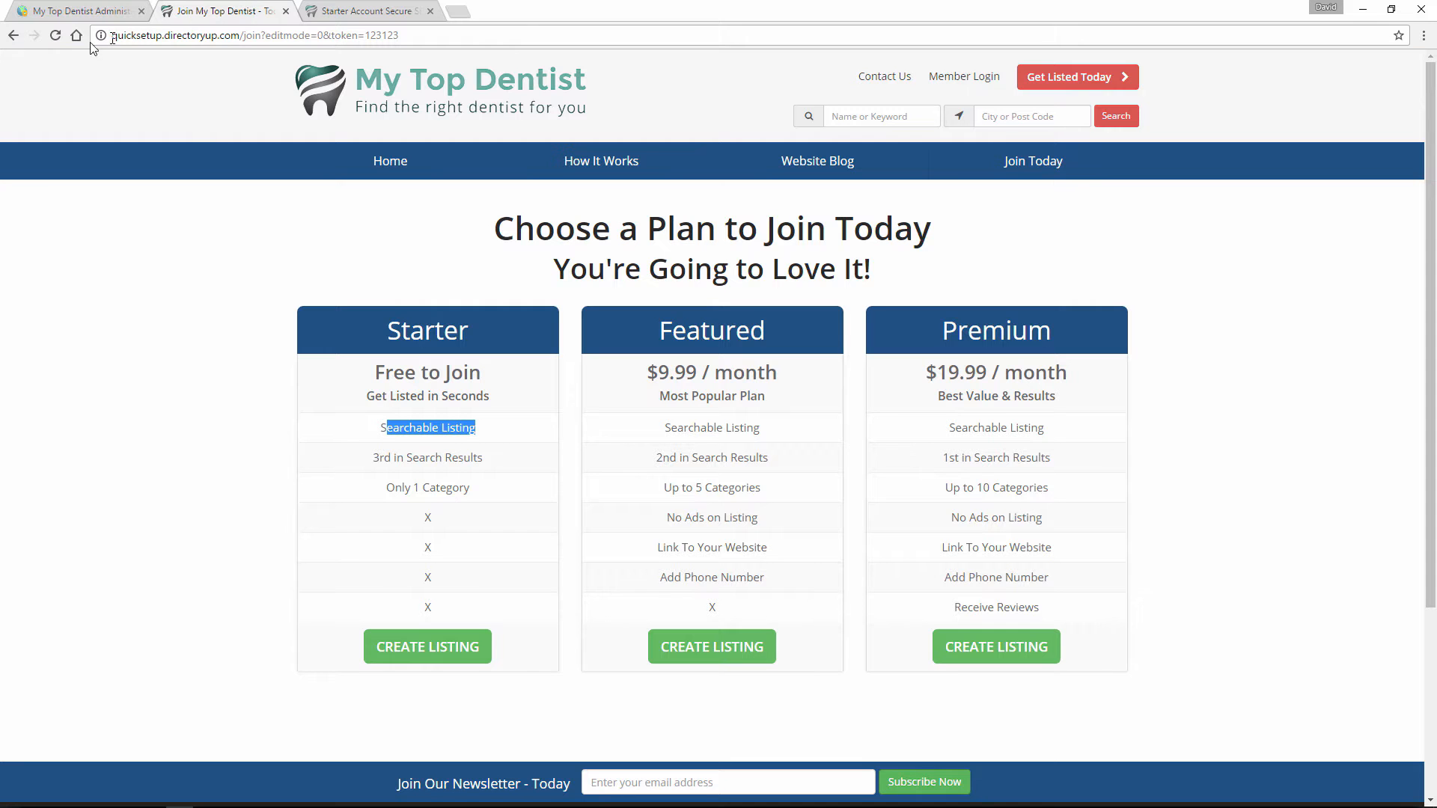
pyautogui.click(61, 43)
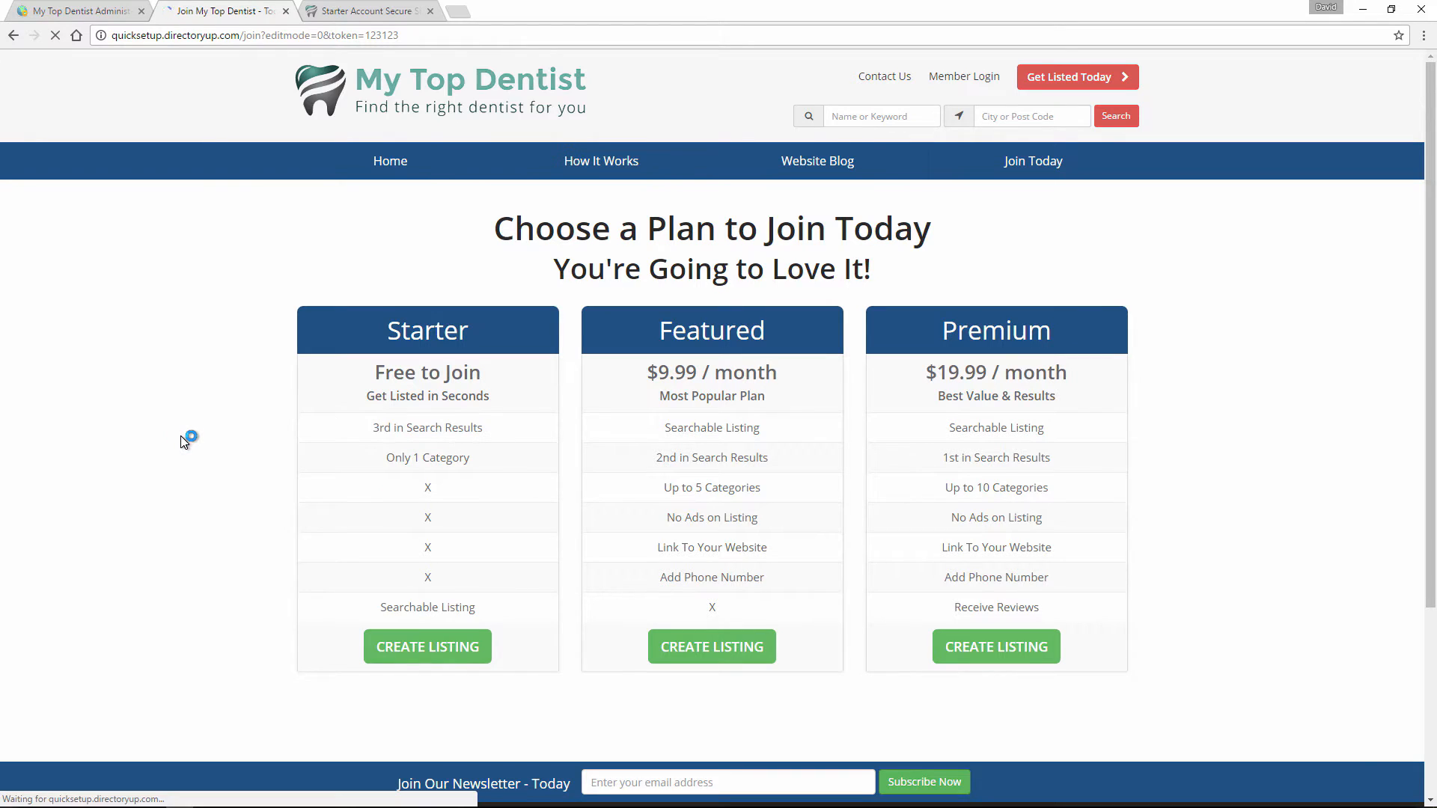
pyautogui.moveTo(477, 607); pyautogui.dragTo(394, 612)
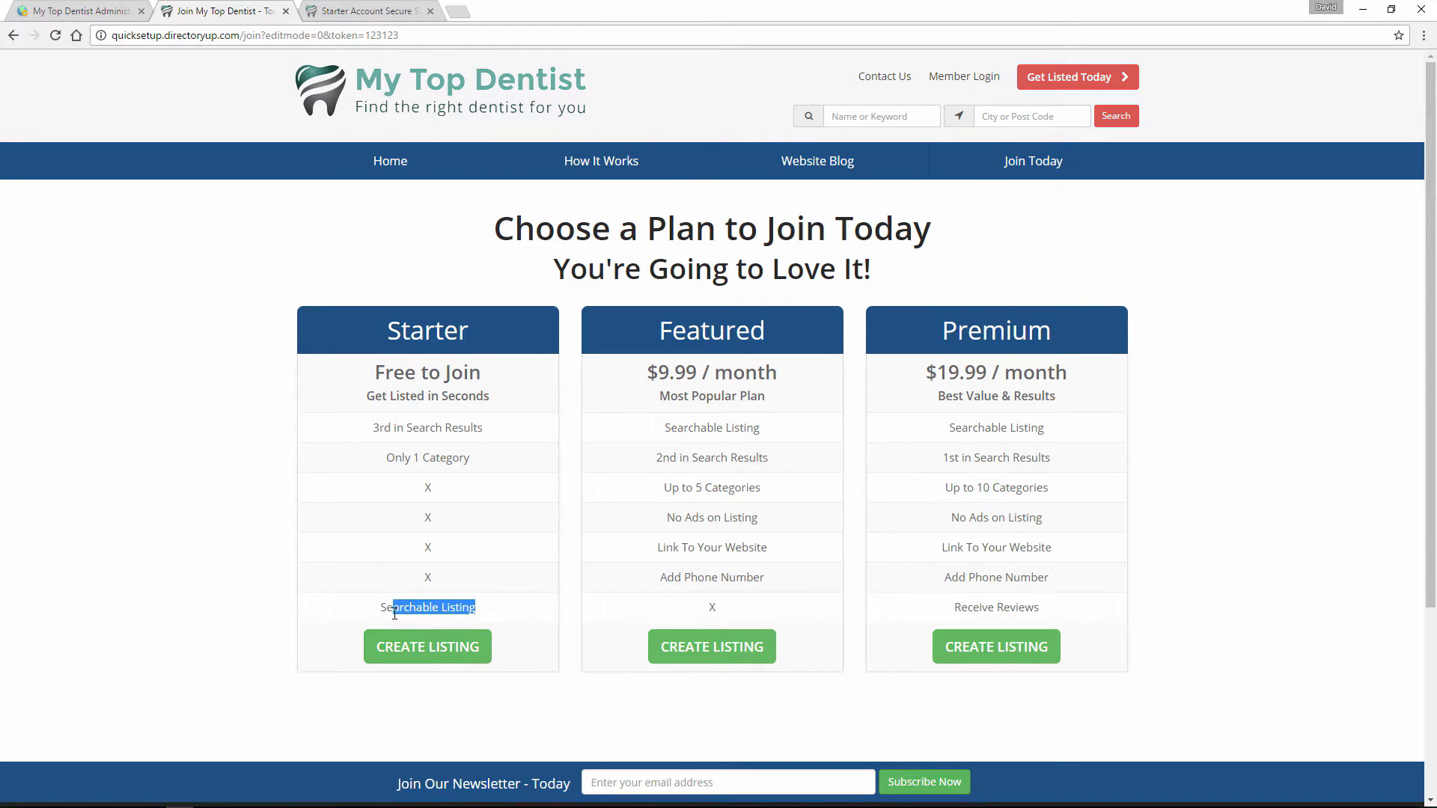
pyautogui.click(395, 612)
# Return to the admin, dismiss the save confirmation, reload the Pricing Page Menu and expand the Starter entry's sub-links.
pyautogui.click(93, 11)
pyautogui.click(685, 517)
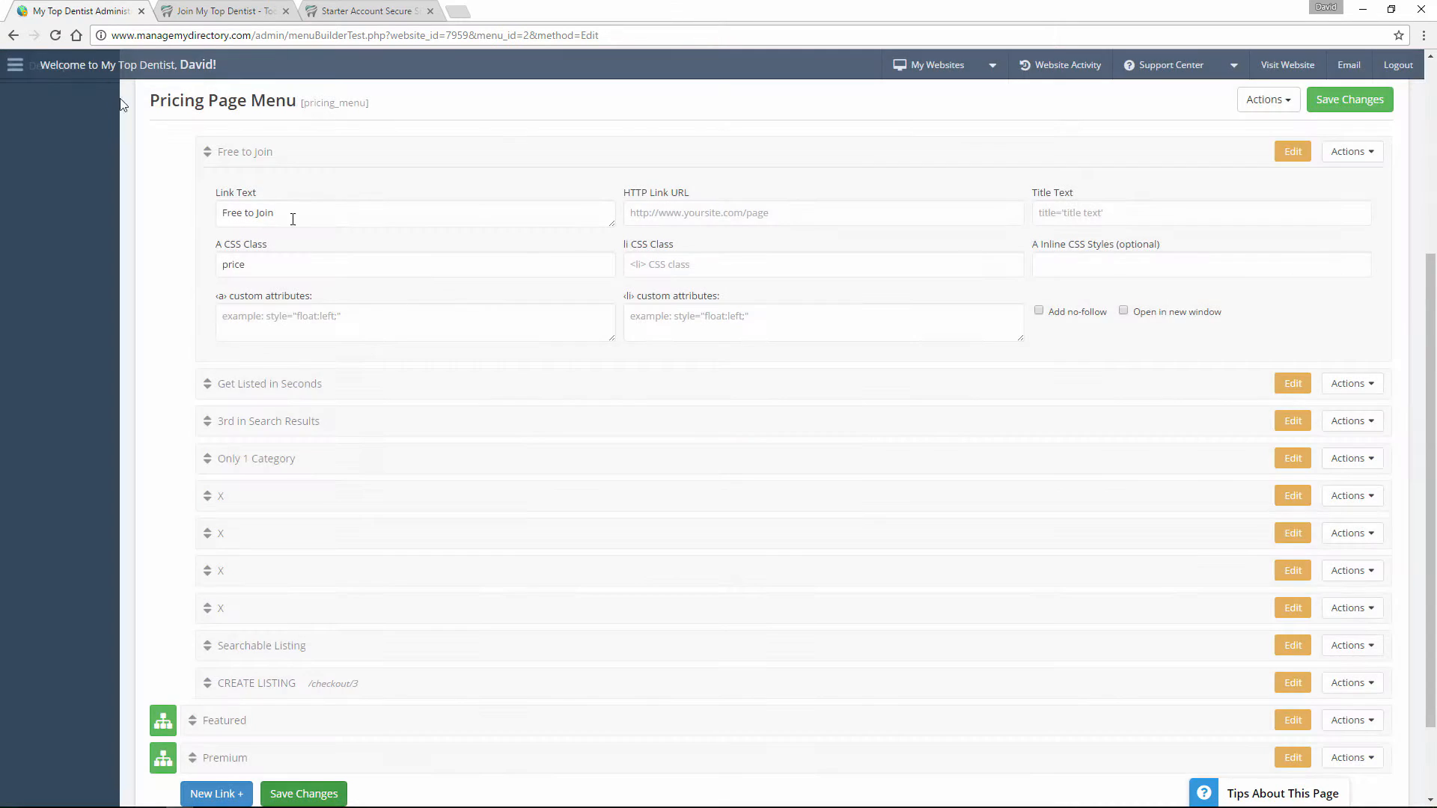
pyautogui.click(55, 35)
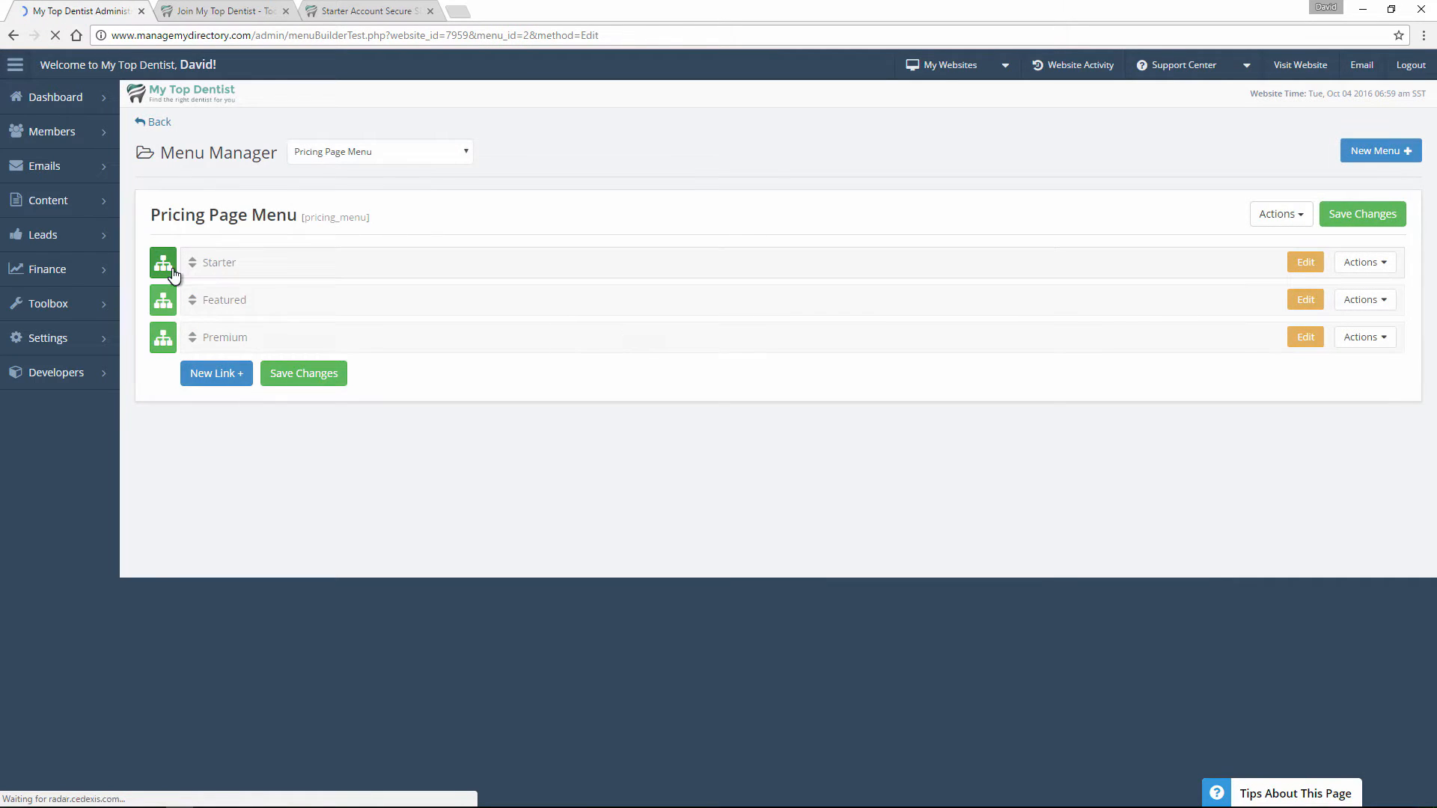
pyautogui.click(171, 272)
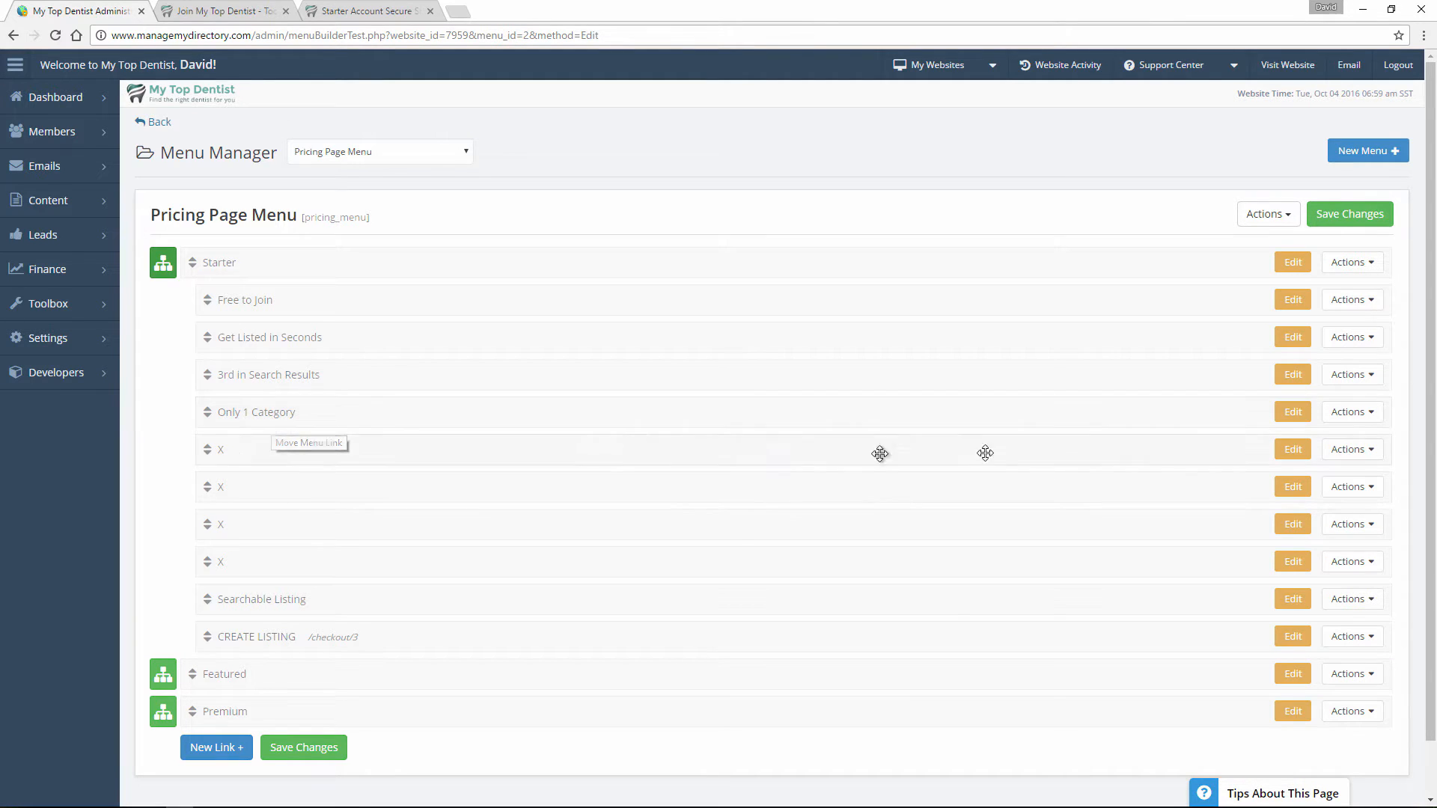
# Add a link below Only 1 Category in the Starter plan with the link text New Item and save the menu.
pyautogui.click(1370, 414)
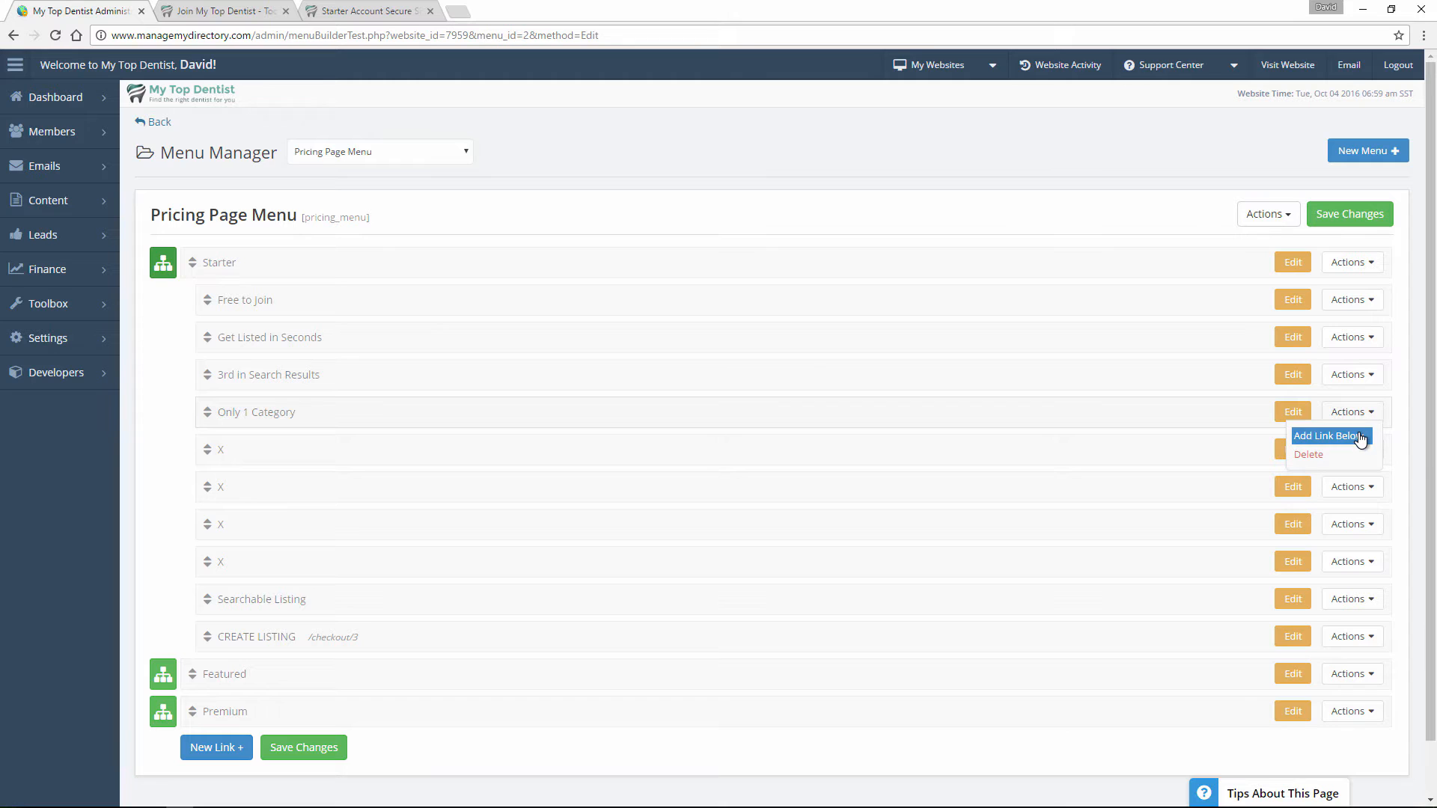
pyautogui.click(1361, 438)
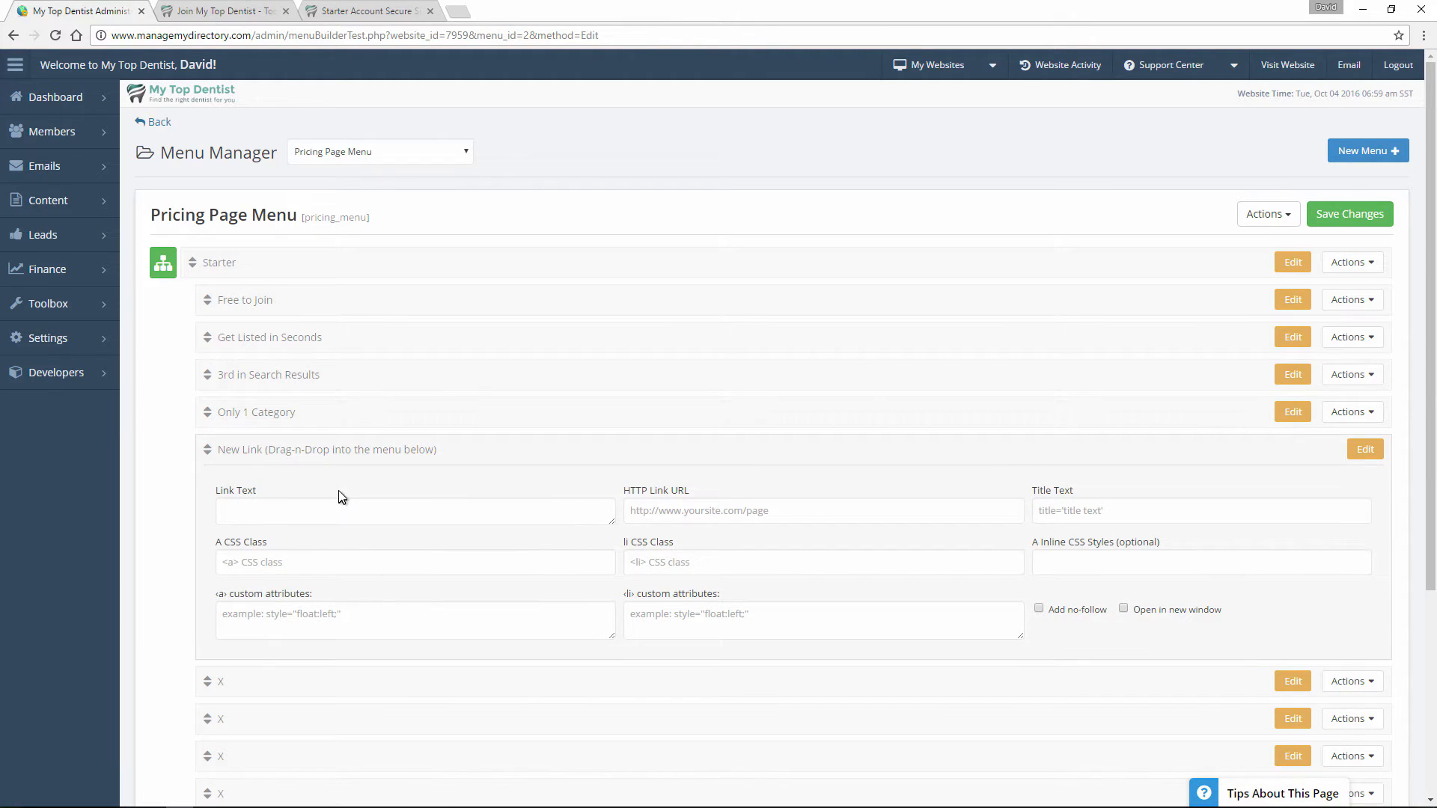
pyautogui.click(297, 507)
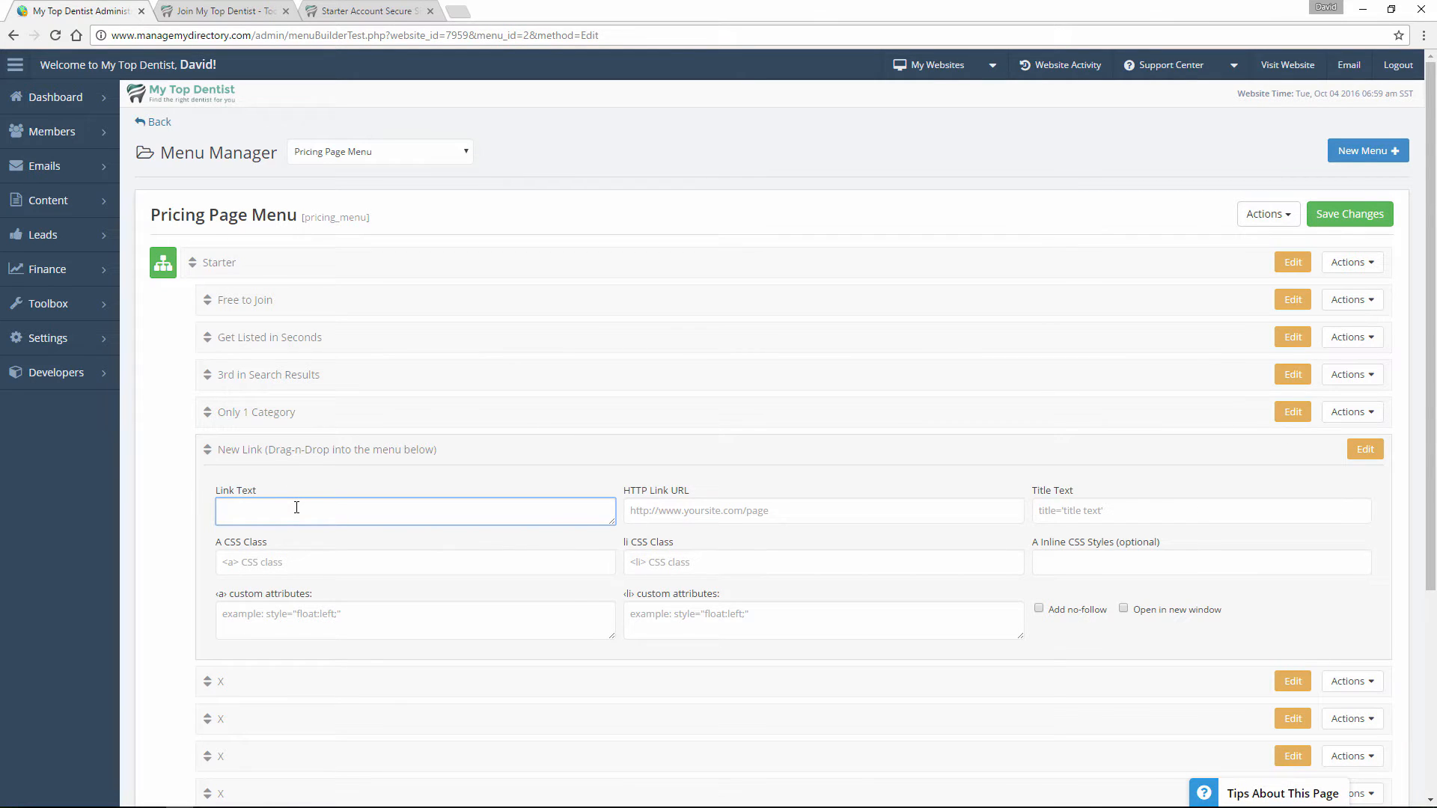
pyautogui.write('New Item')
pyautogui.click(1132, 558)
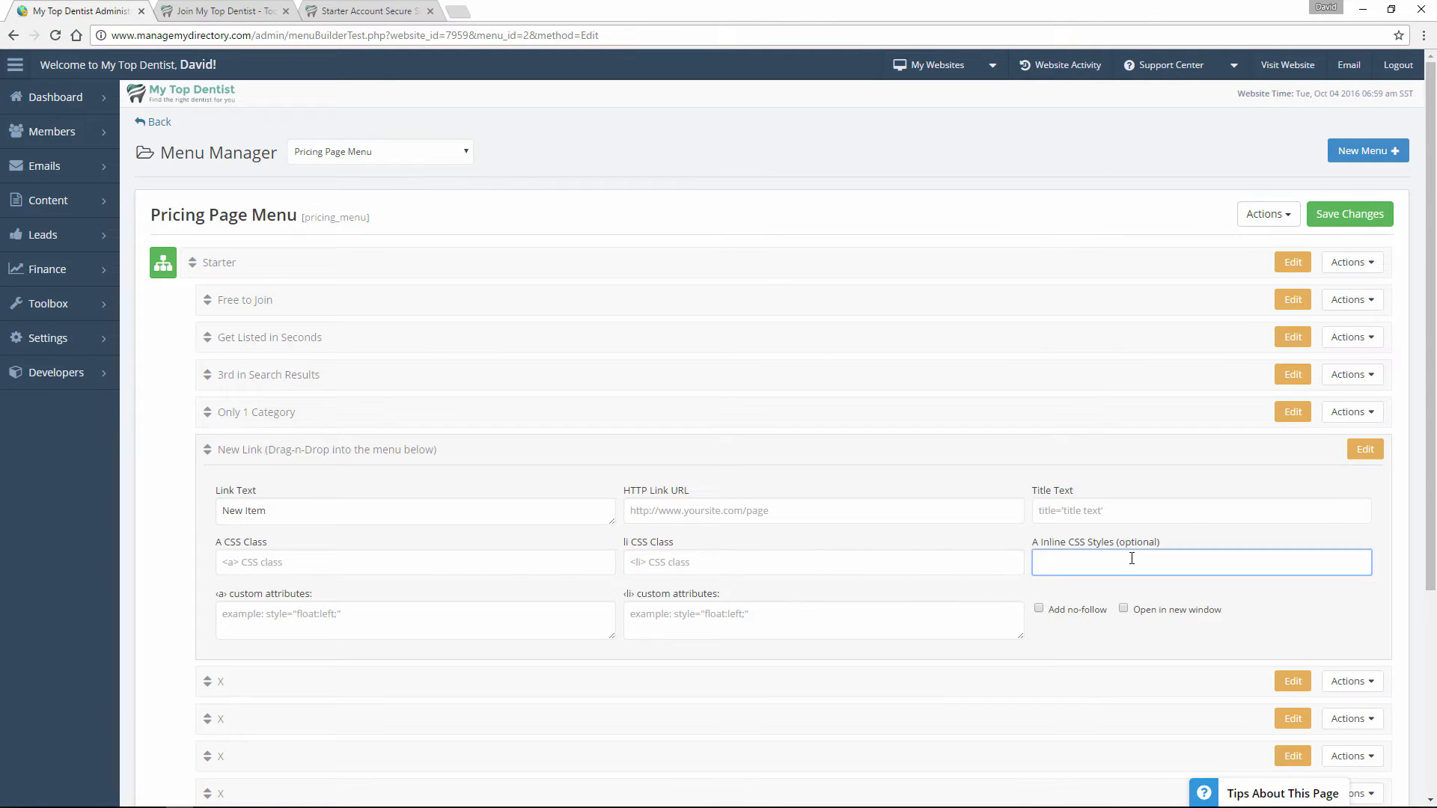
pyautogui.click(724, 505)
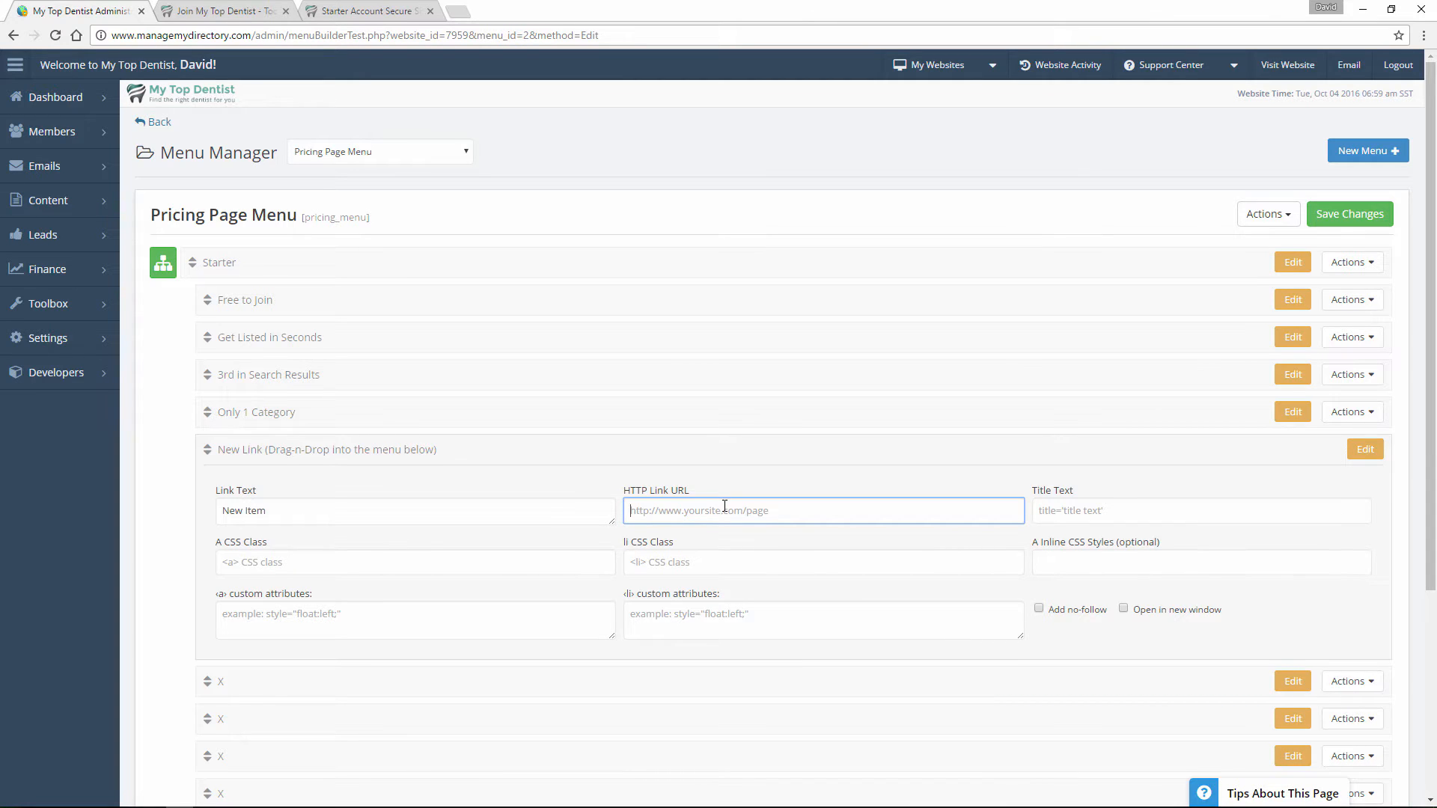
pyautogui.click(1125, 609)
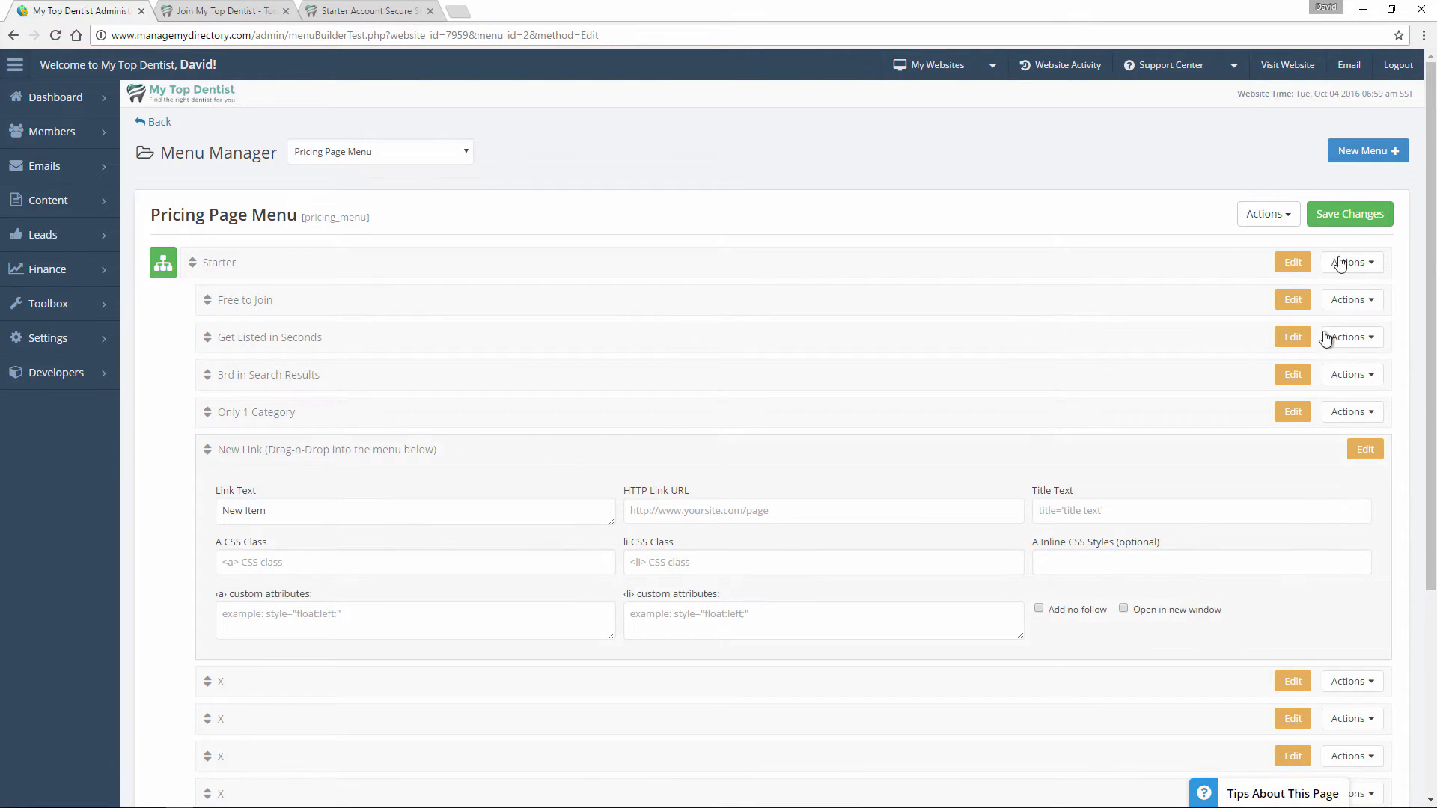
pyautogui.click(1354, 217)
# Reload the public join page and check the New Item entry in the Starter plan.
pyautogui.click(221, 11)
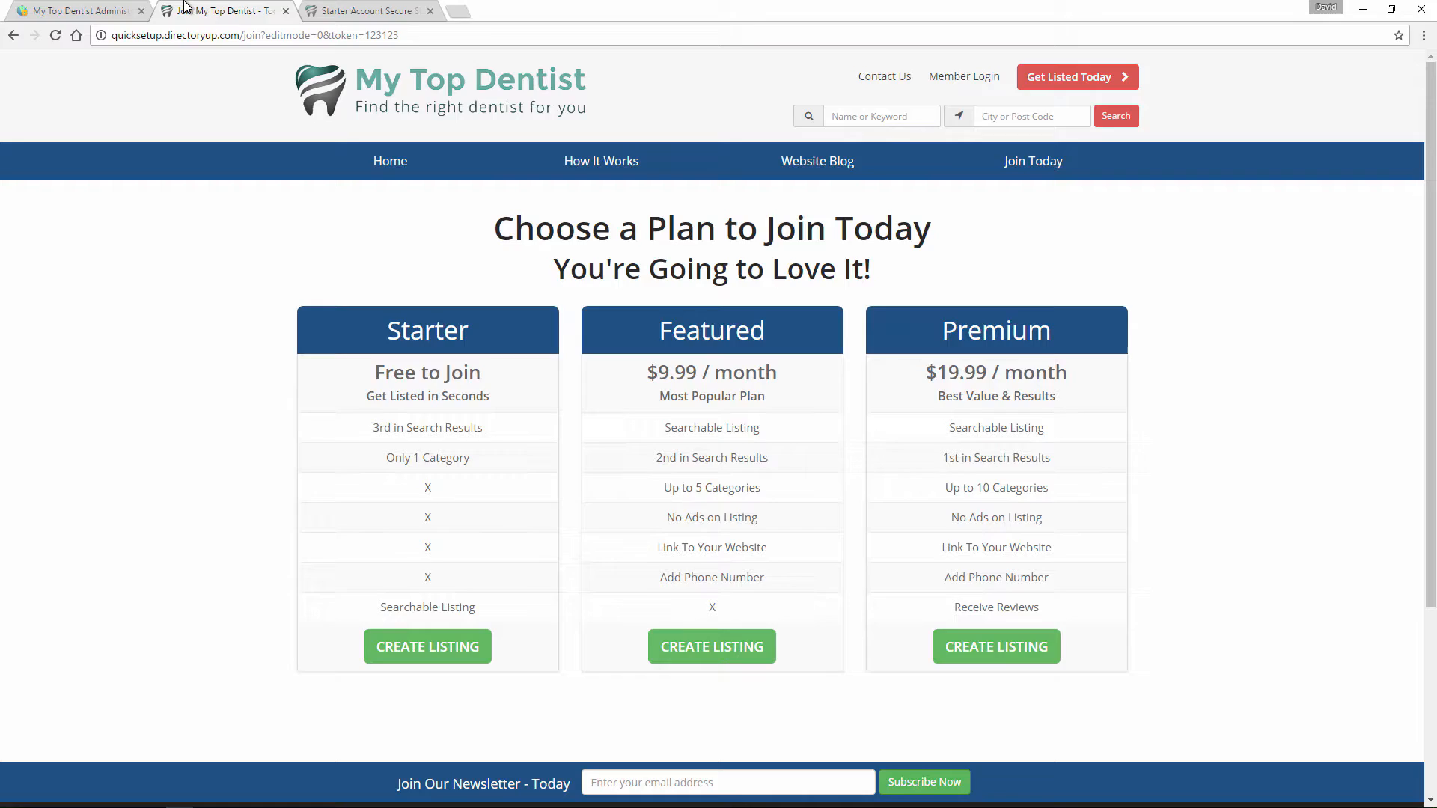
pyautogui.click(56, 36)
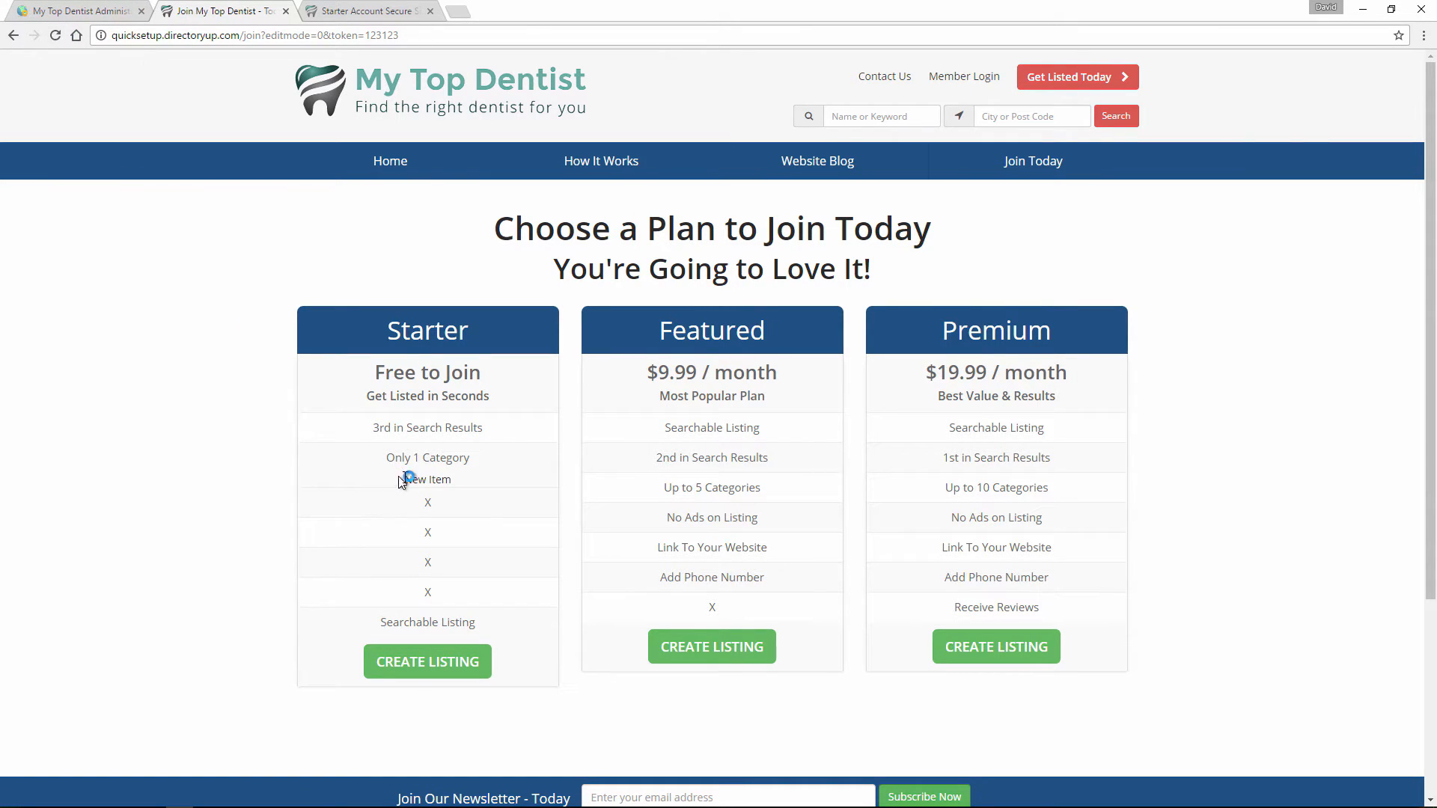
pyautogui.moveTo(401, 478); pyautogui.dragTo(474, 484)
pyautogui.click(431, 479)
# Return to the admin, reload the Pricing Page Menu, delete the New Item link from Starter and save the menu.
pyautogui.click(92, 11)
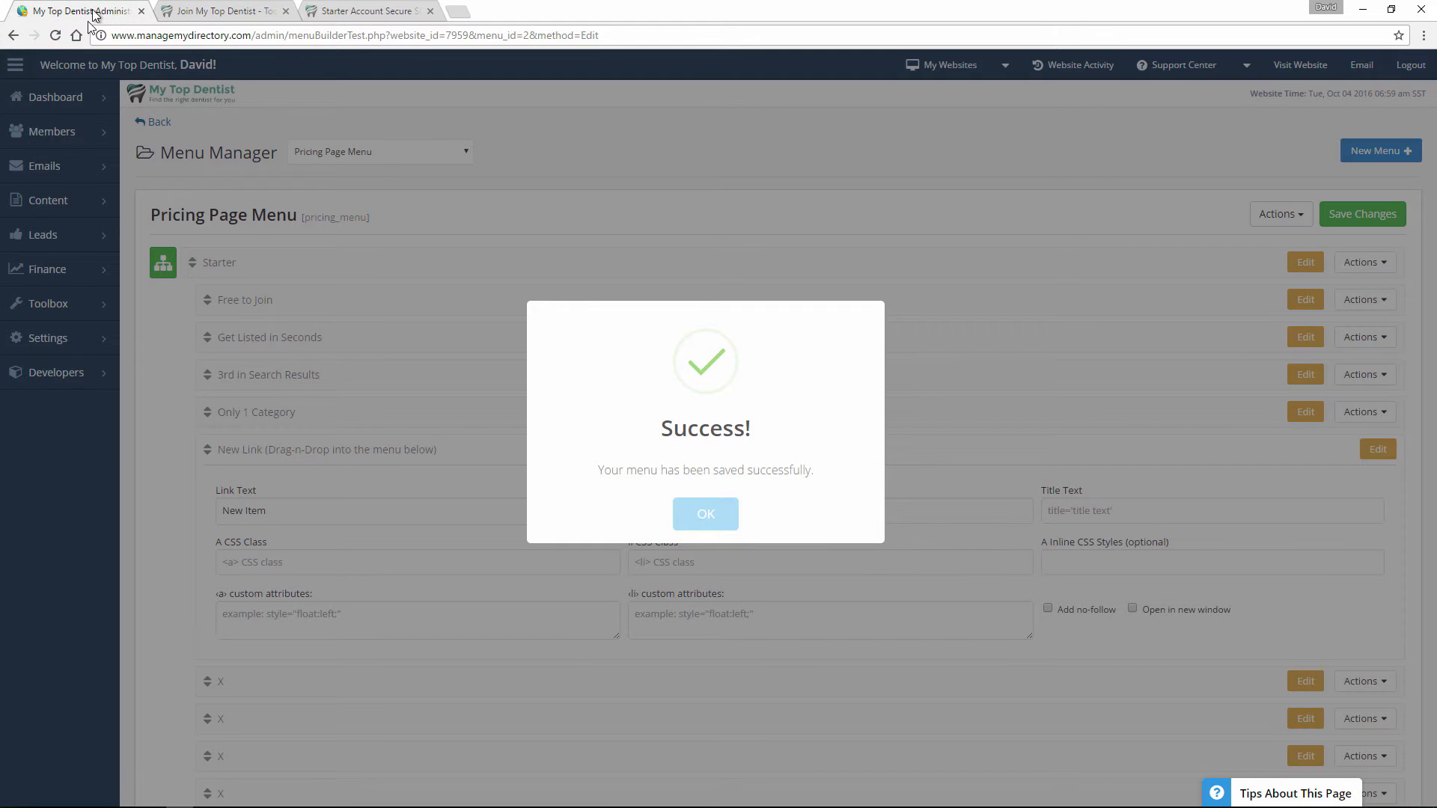
pyautogui.click(56, 36)
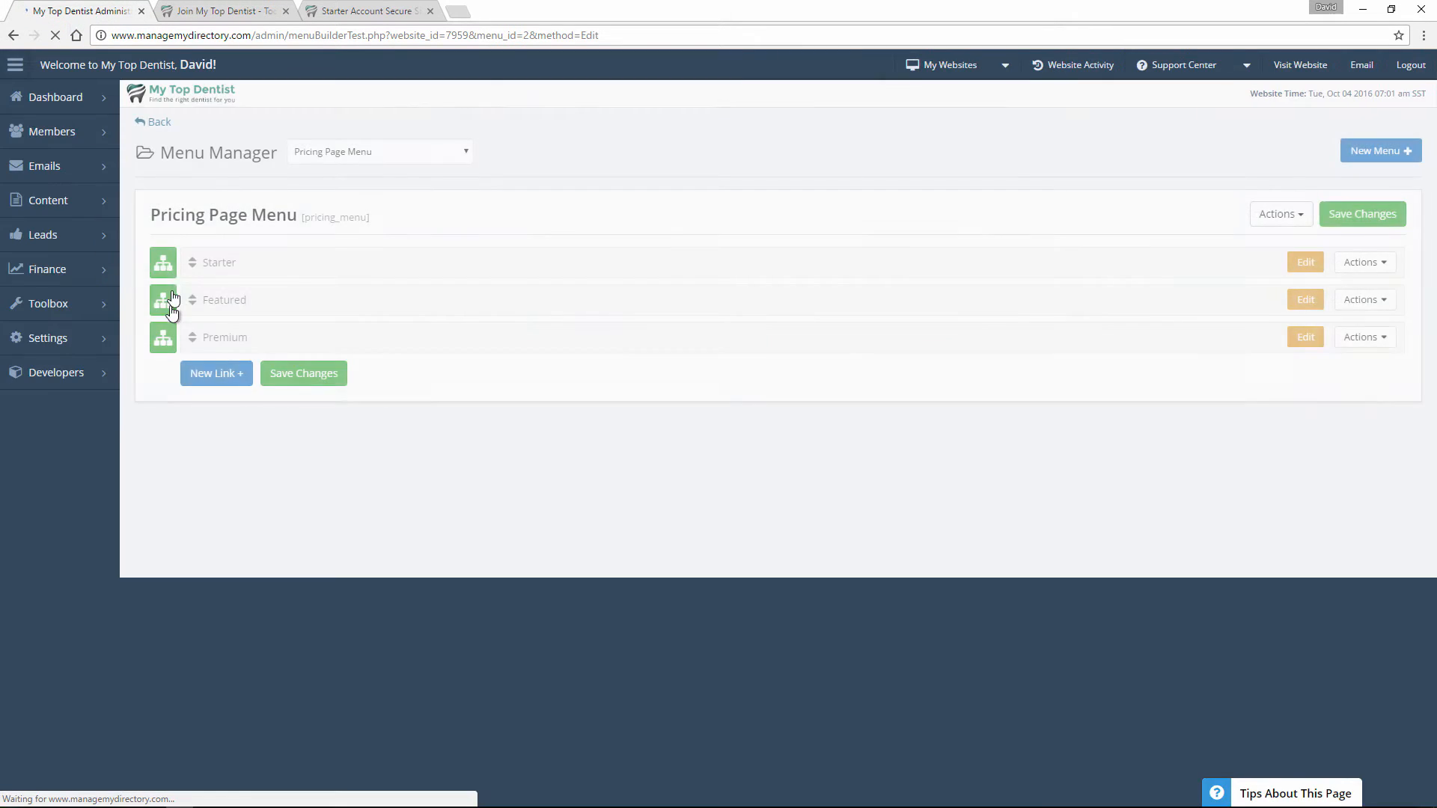
pyautogui.click(173, 266)
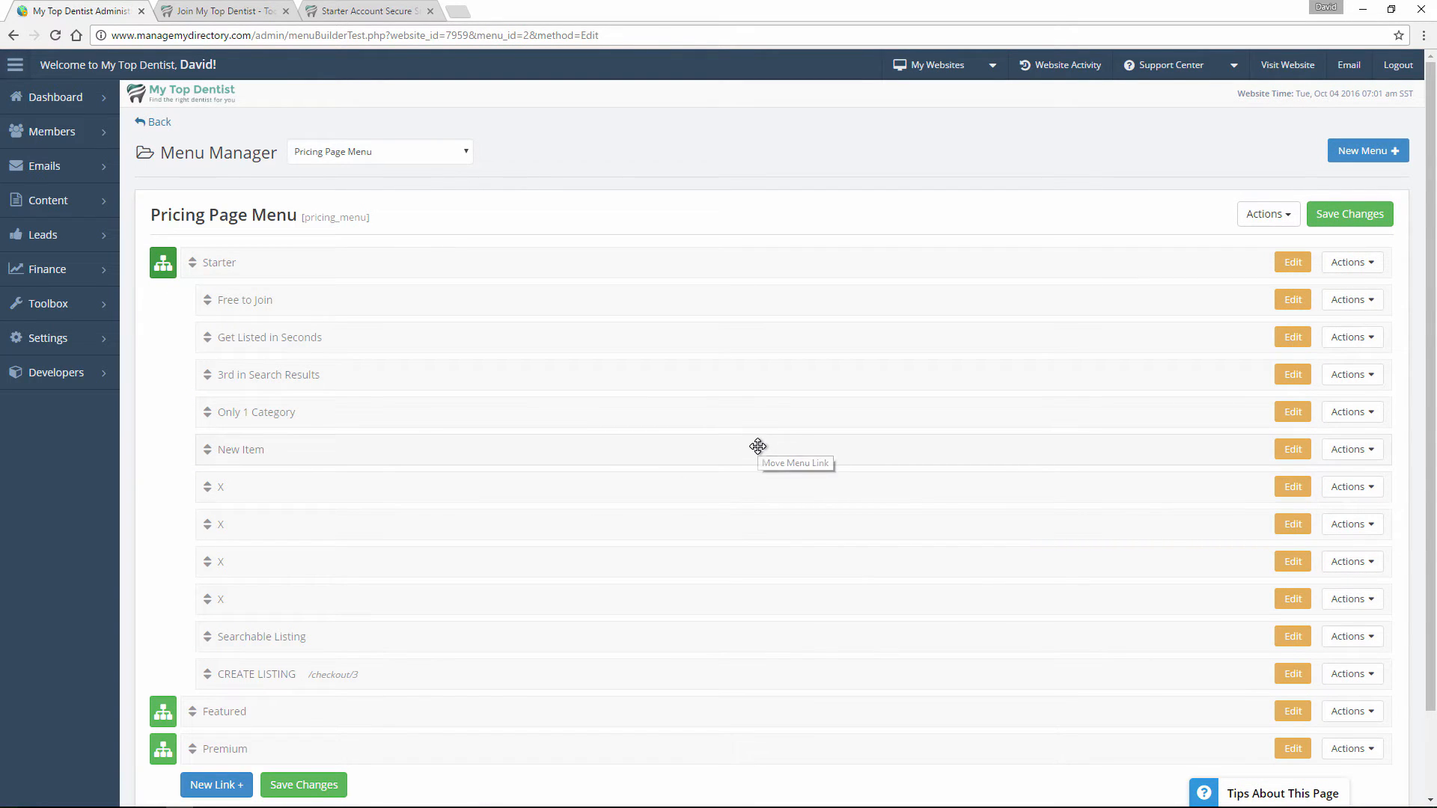
pyautogui.click(1351, 452)
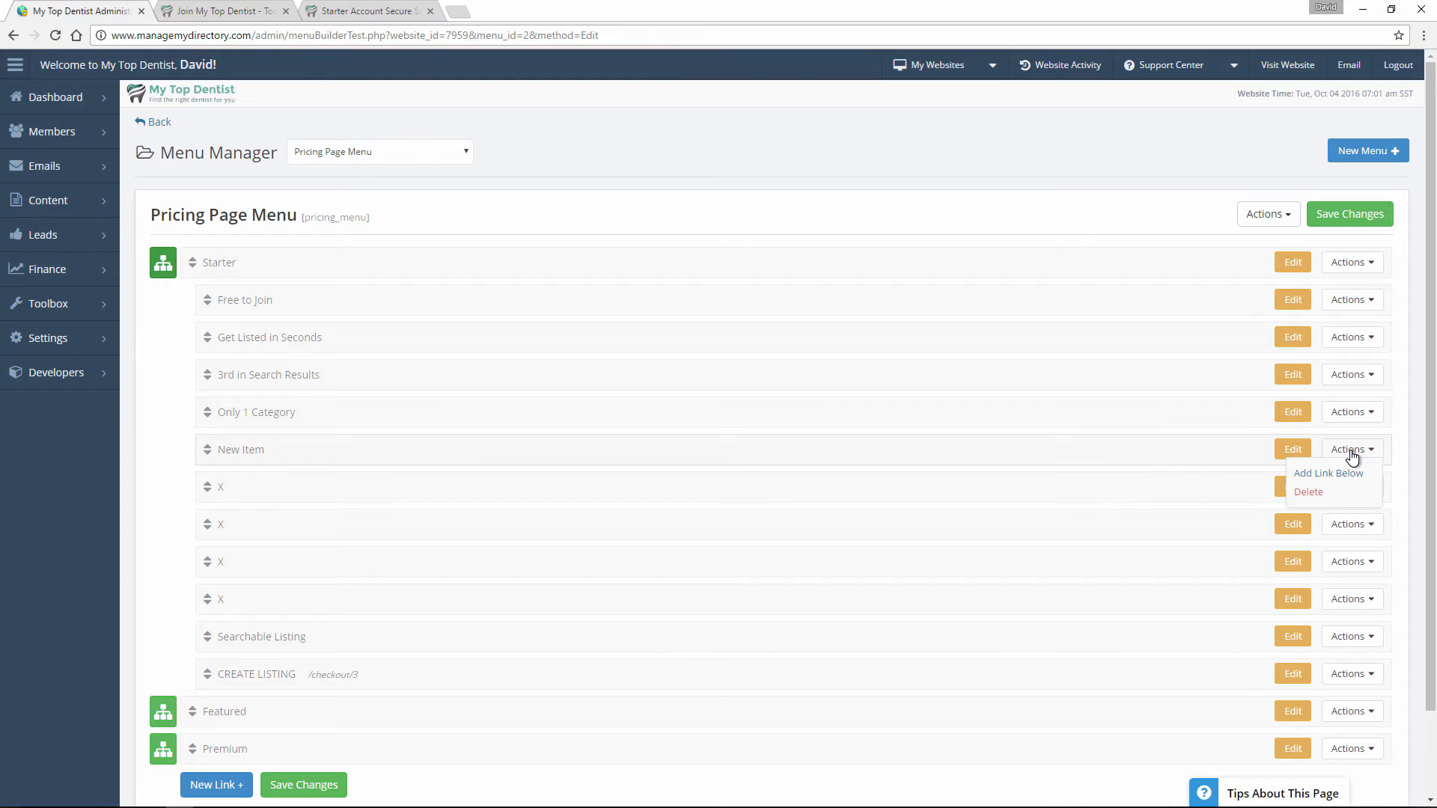
pyautogui.click(1315, 497)
pyautogui.click(771, 533)
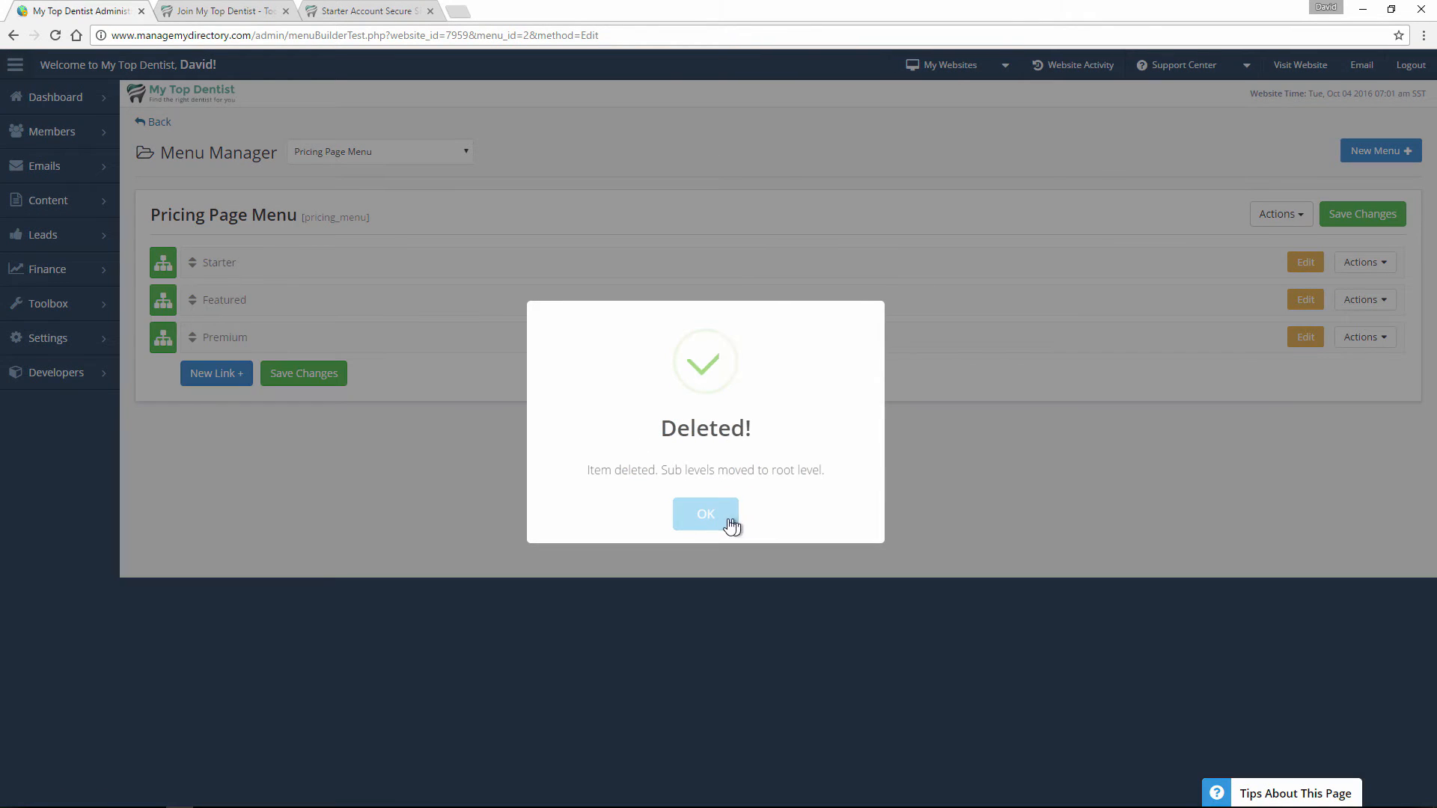
pyautogui.click(731, 527)
pyautogui.click(1360, 211)
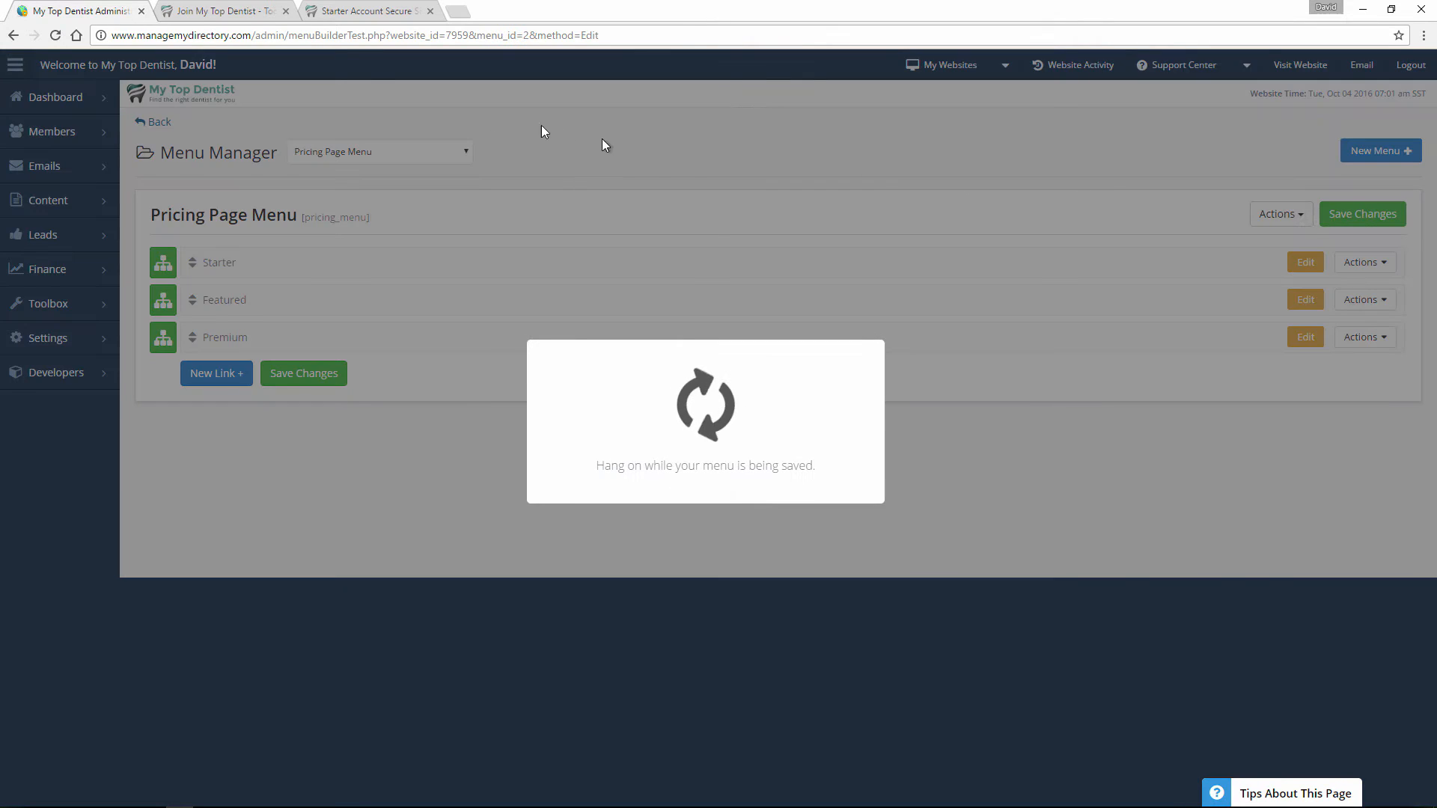
# Reload the public join page to check the Starter plan's list, and reopen Starter's sub-links in the menu editor.
pyautogui.click(225, 11)
pyautogui.click(55, 36)
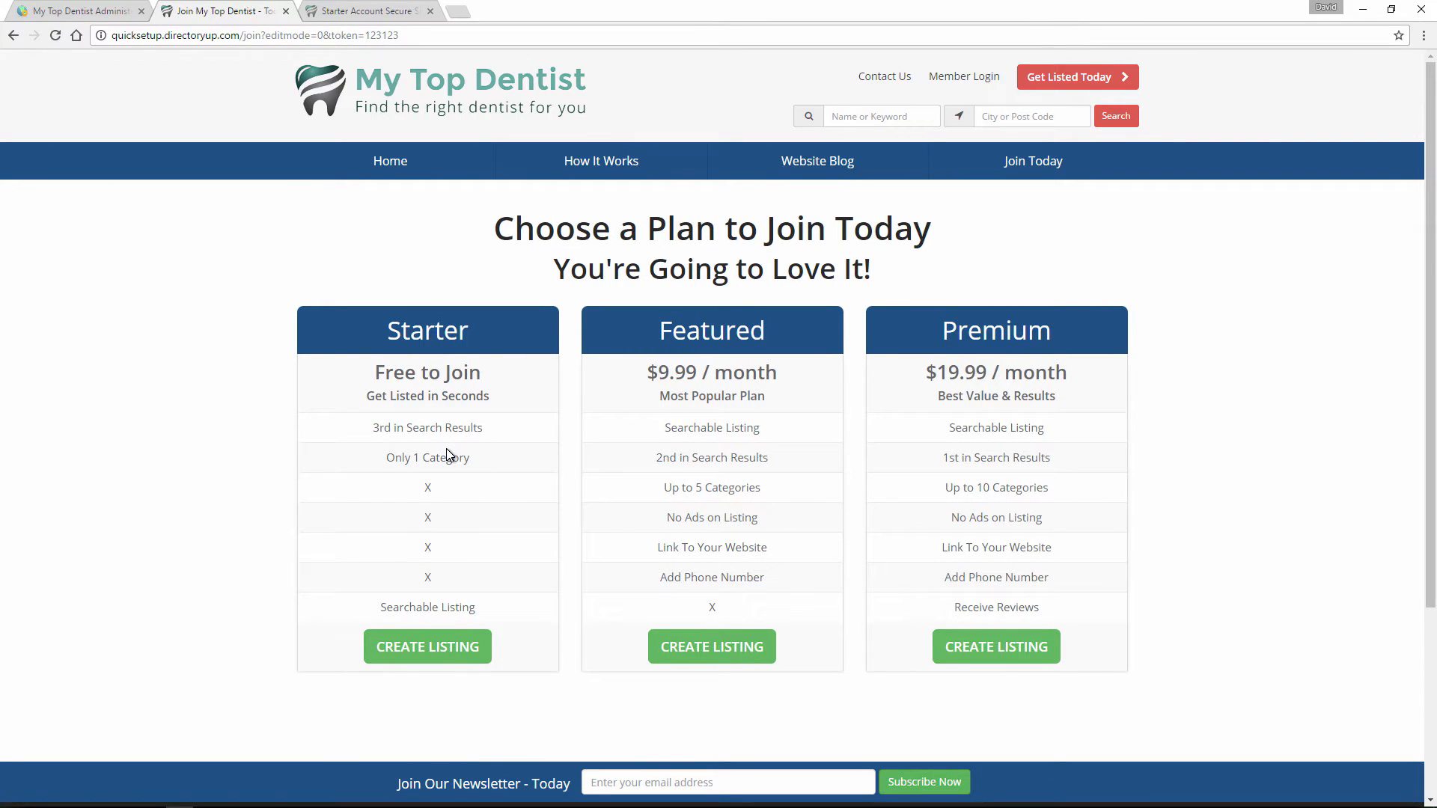
pyautogui.click(120, 10)
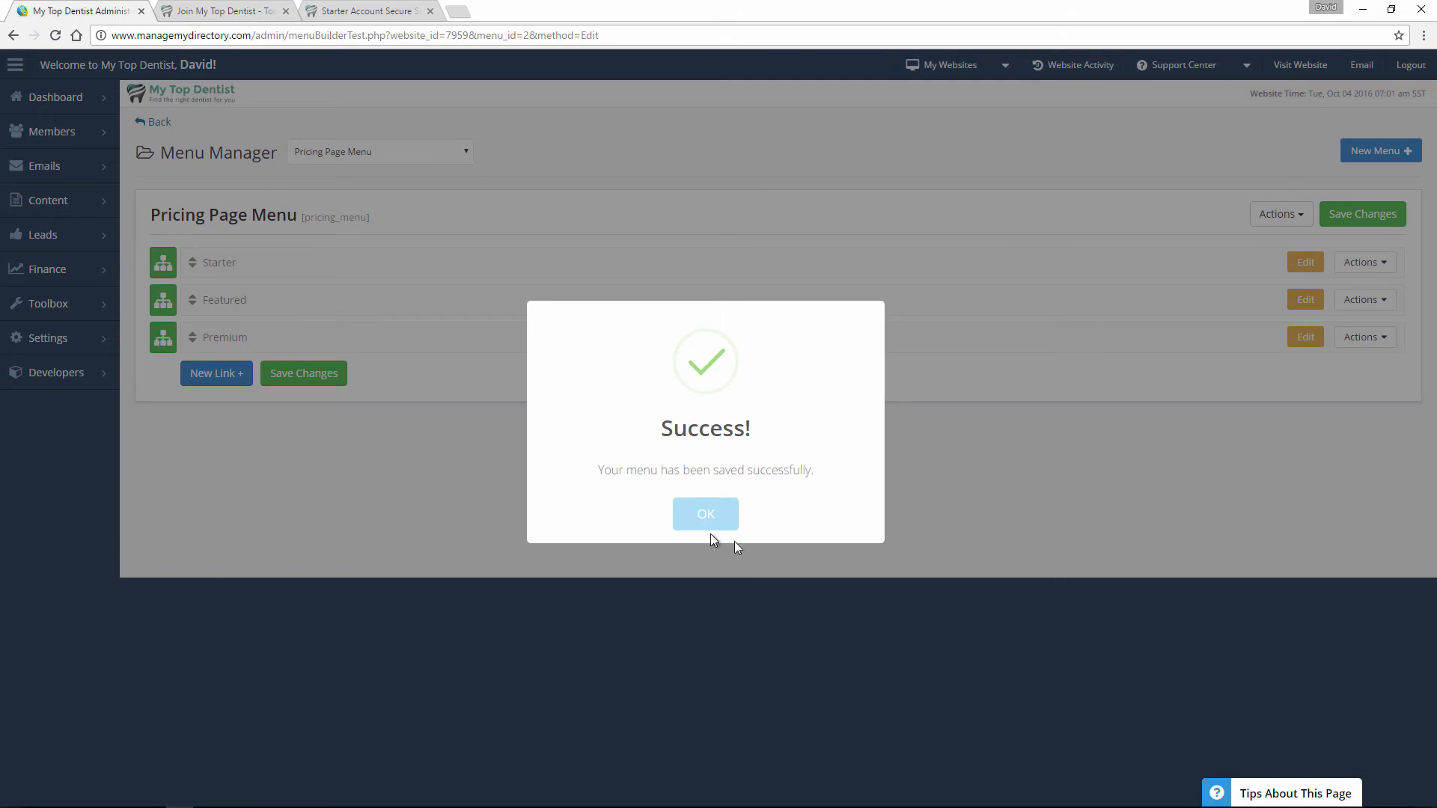
pyautogui.click(730, 522)
pyautogui.click(164, 262)
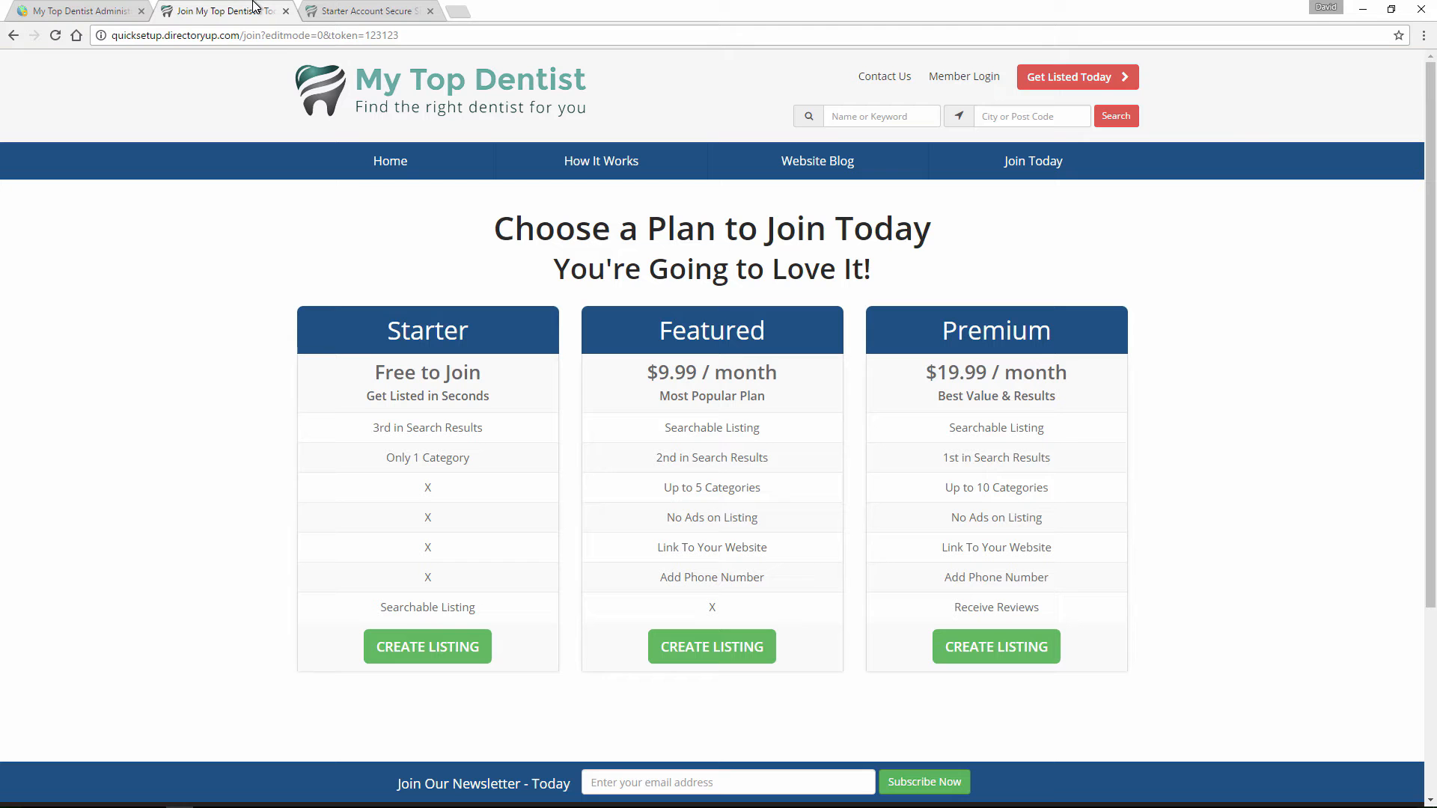
# Open the Starter plan's checkout from the join page and trim its address after /checkout/3 to examine the link path.
pyautogui.click(266, 9)
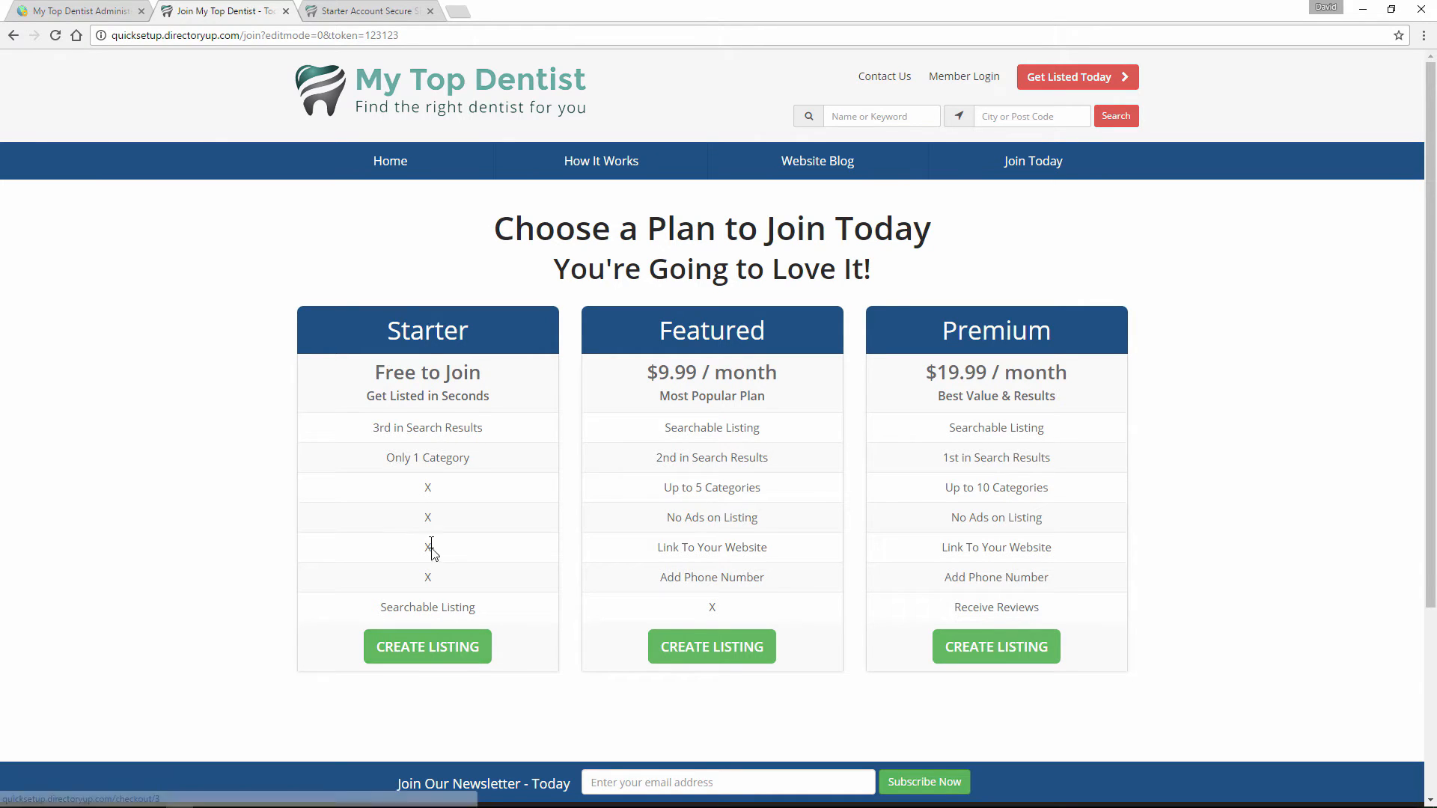
pyautogui.click(413, 645)
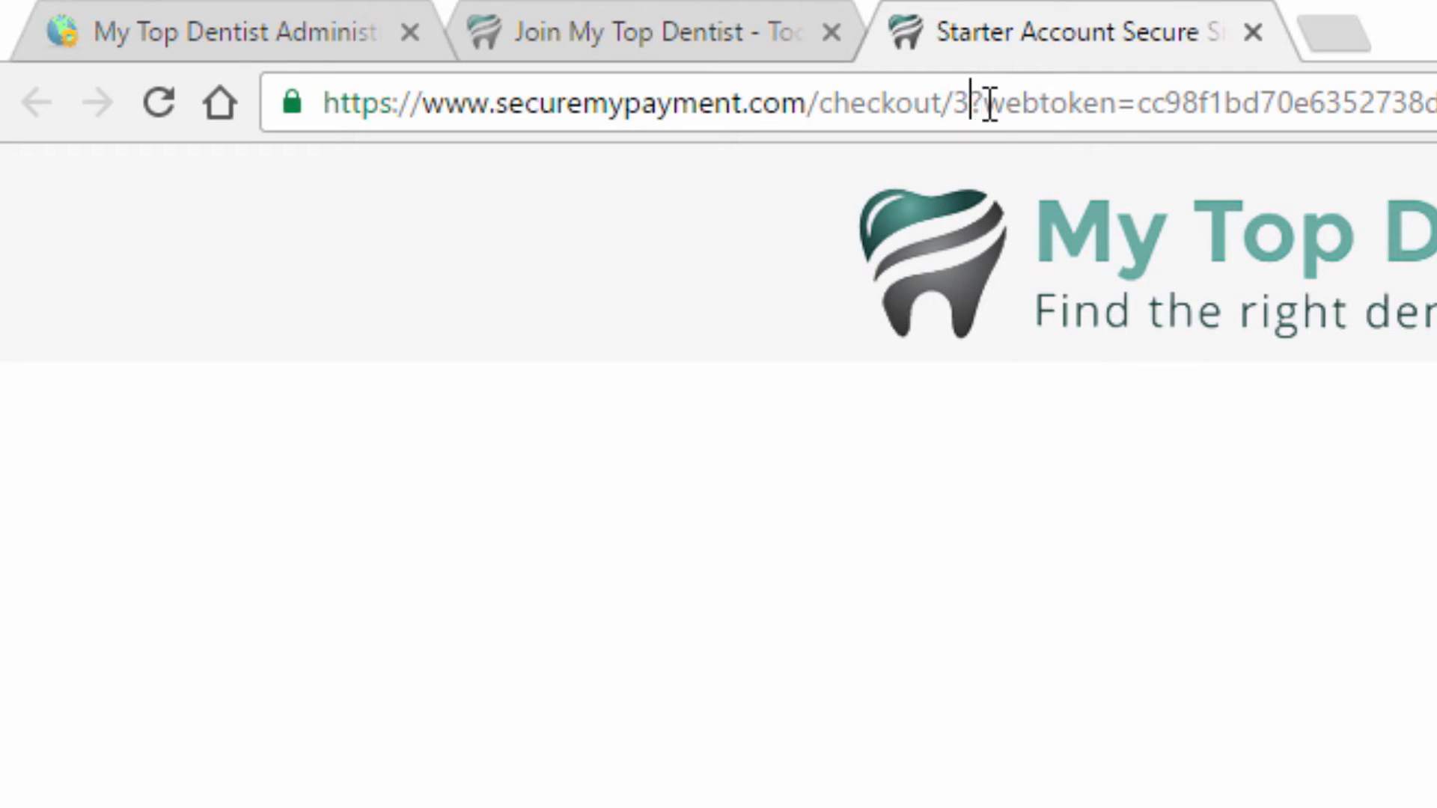
pyautogui.moveTo(970, 103); pyautogui.dragTo(1433, 112)
pyautogui.press('Delete')
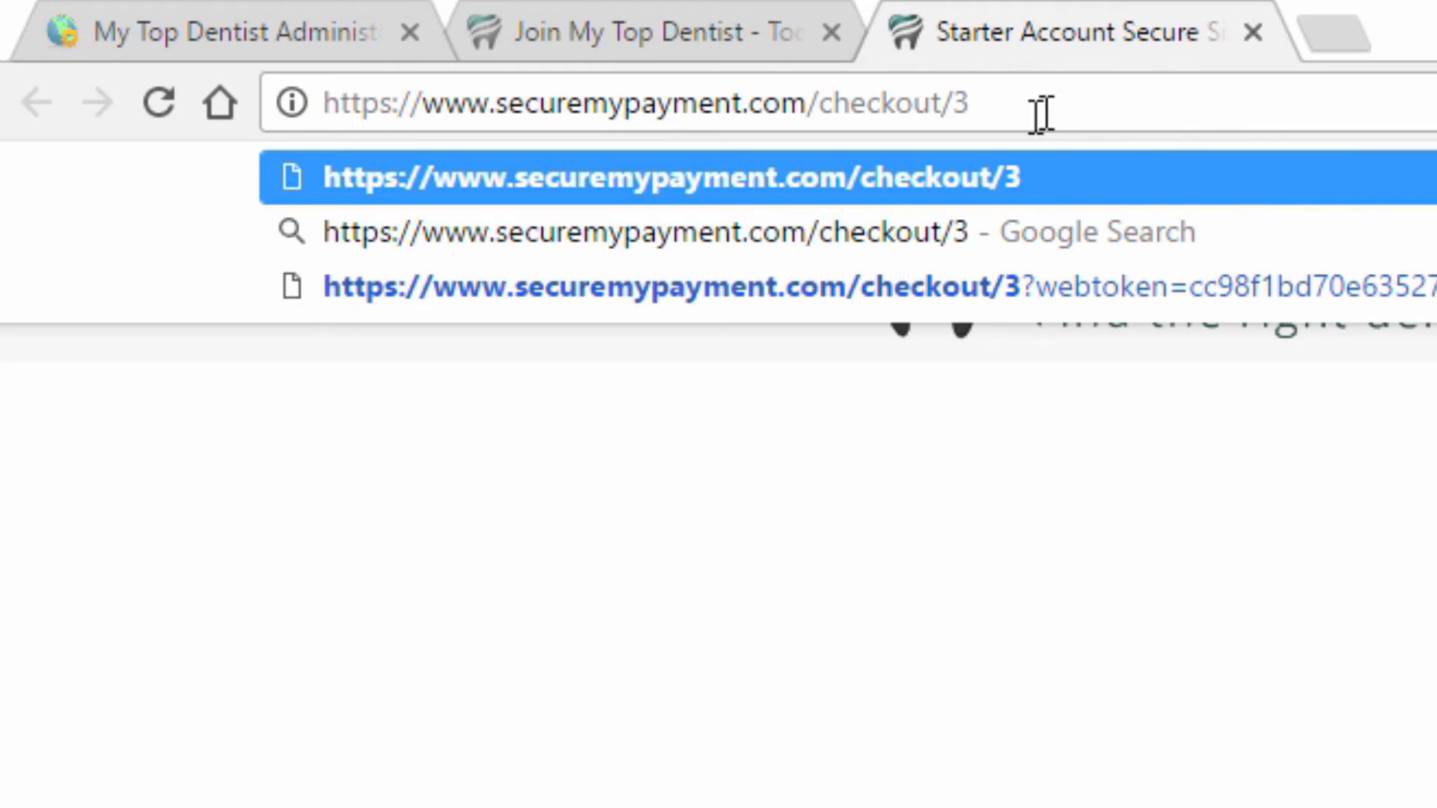
pyautogui.moveTo(808, 101); pyautogui.dragTo(1010, 102)
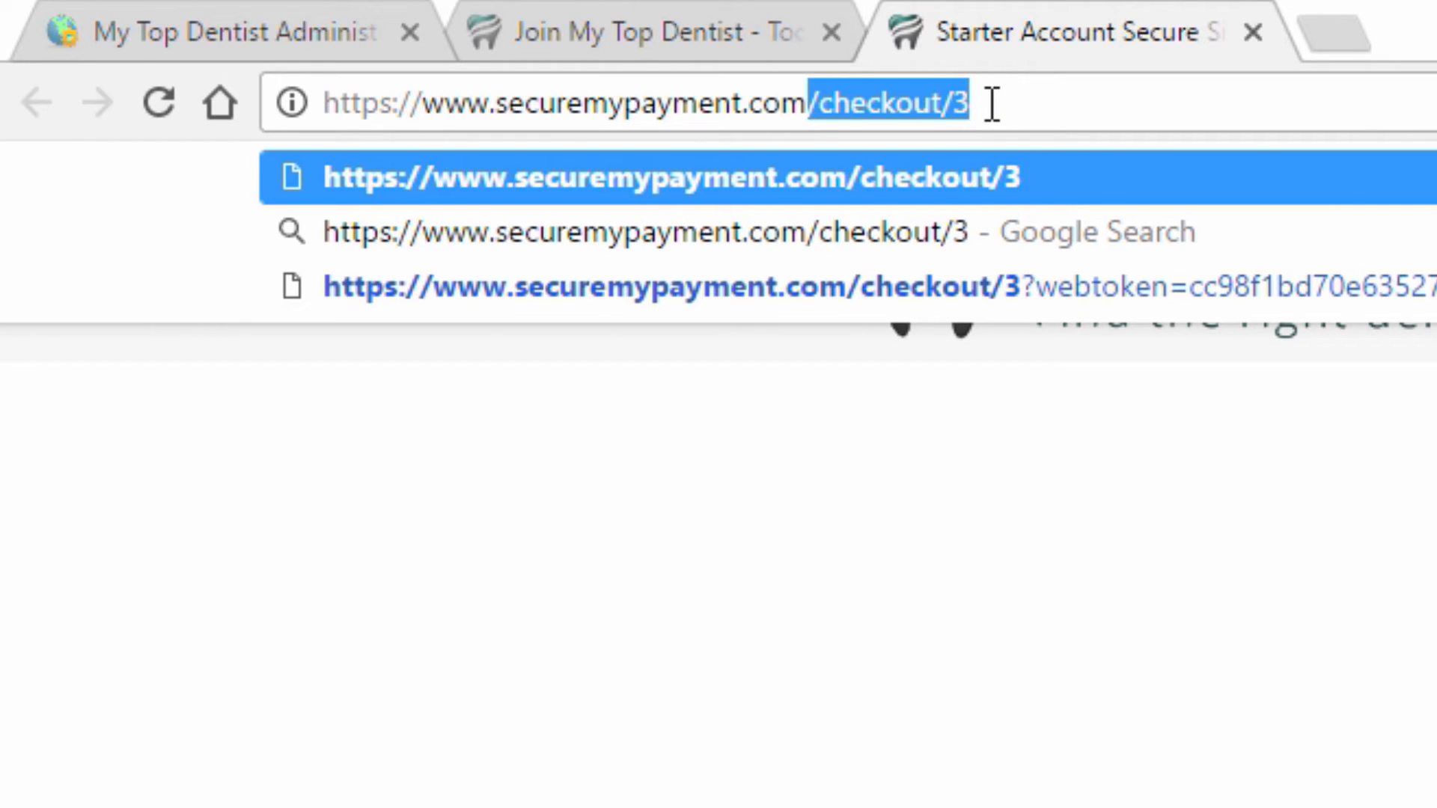
# Return to the menu editor, open the Starter plan's CREATE LISTING link settings and inspect its HTTP Link URL and new-window option.
pyautogui.click(360, 27)
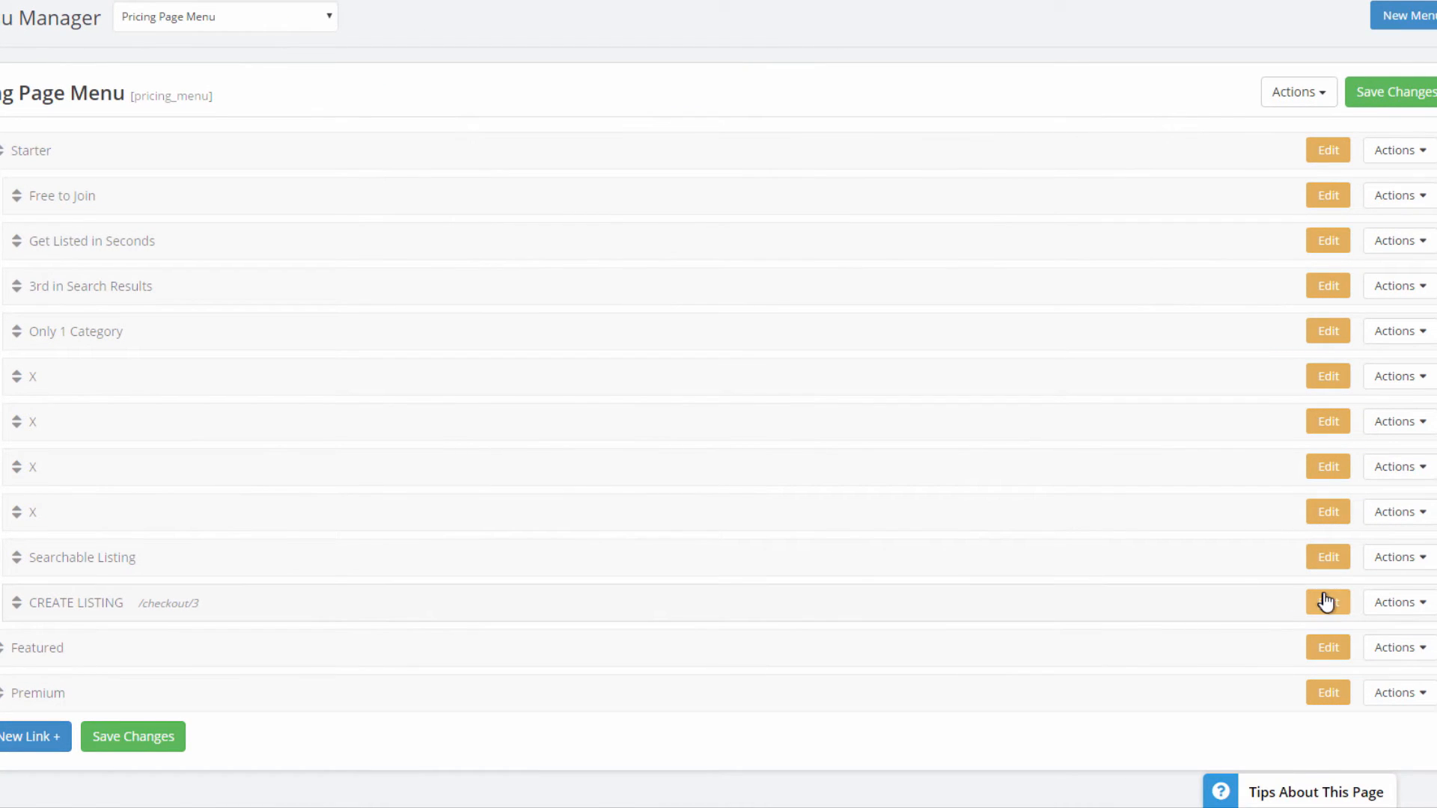
pyautogui.click(1326, 601)
pyautogui.scroll(-2, 921, 558)
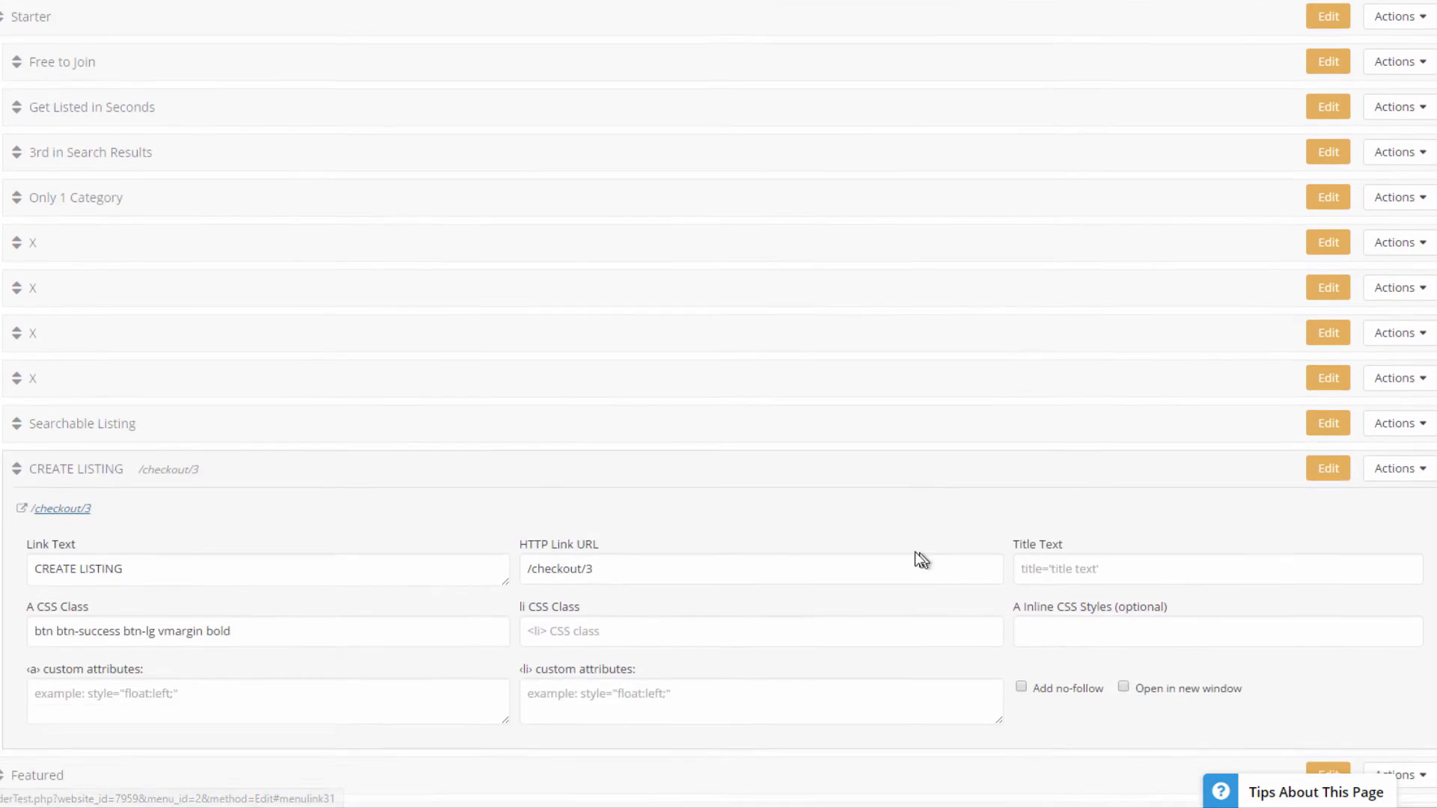
pyautogui.scroll(-1, 922, 560)
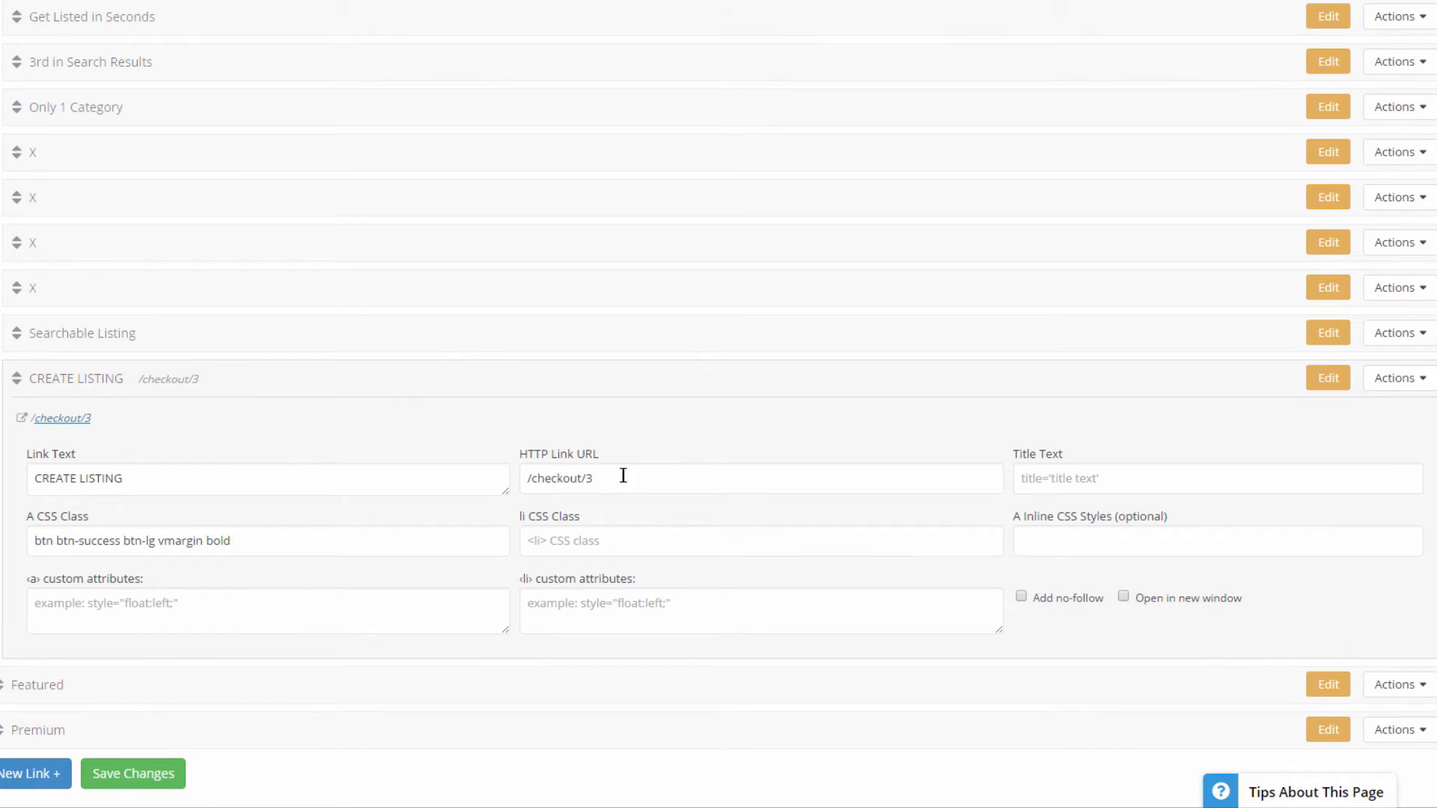
pyautogui.moveTo(622, 476); pyautogui.dragTo(503, 483)
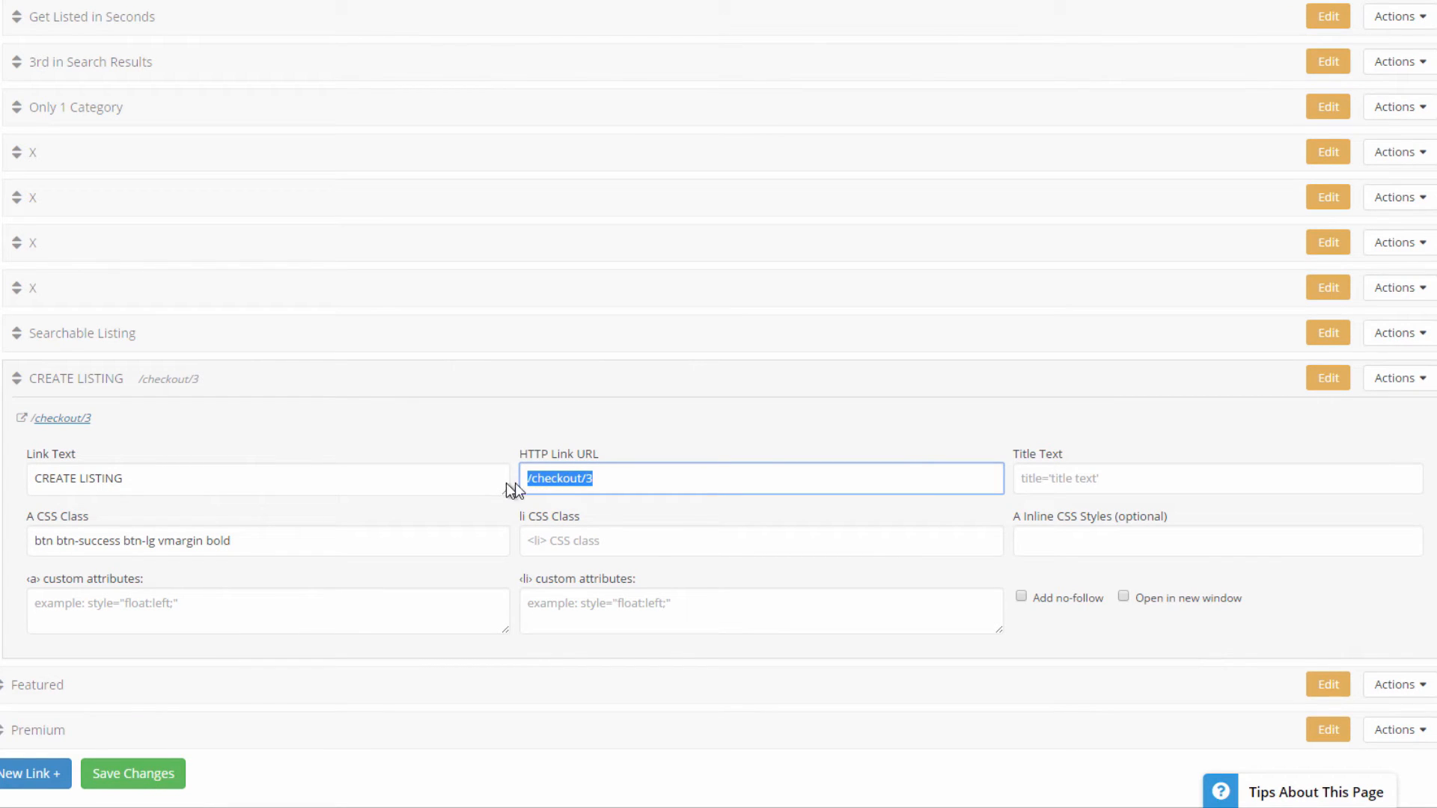
pyautogui.click(596, 477)
pyautogui.click(1209, 599)
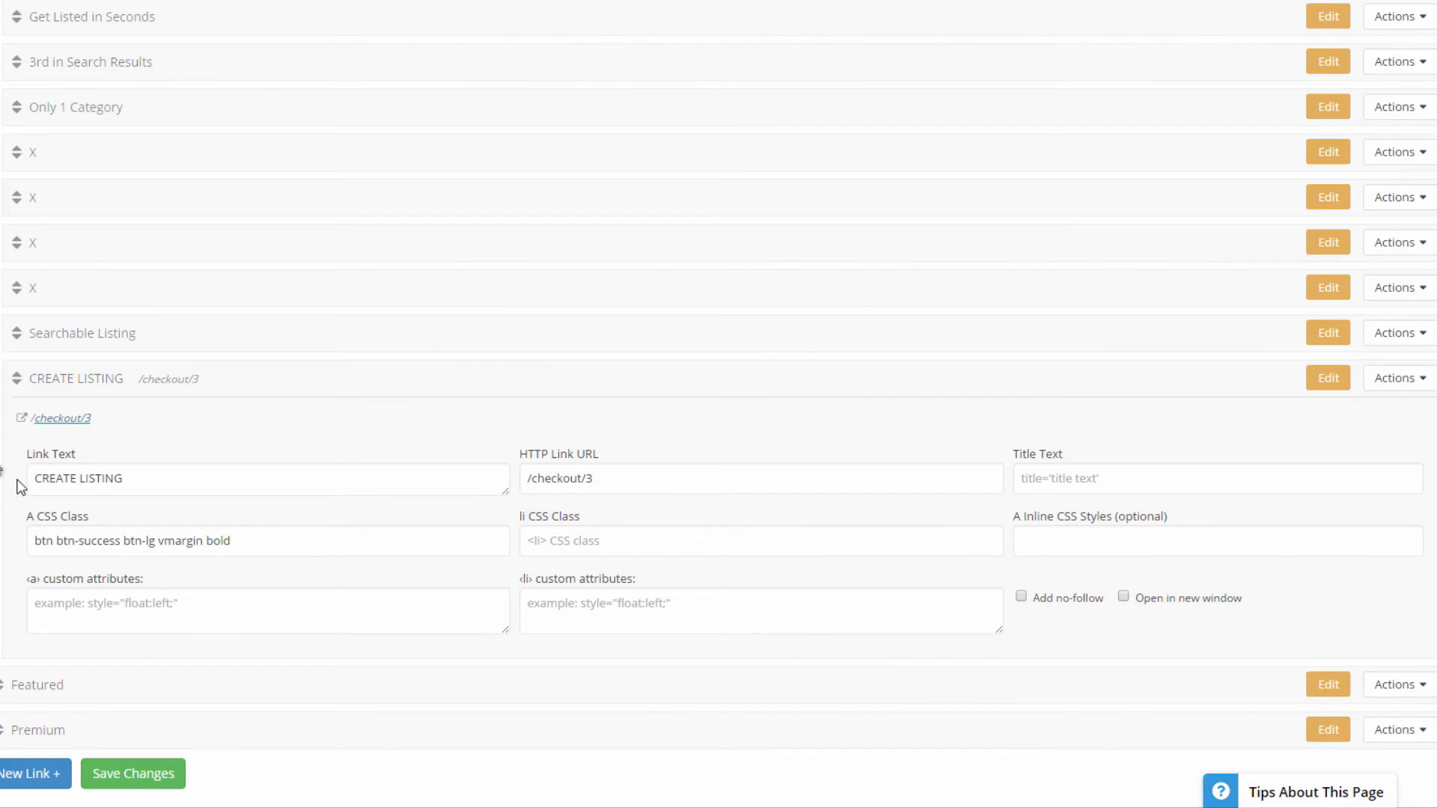
# Change the link text of Starter's CREATE LISTING link to Create Account and save the menu.
pyautogui.moveTo(124, 478); pyautogui.dragTo(18, 471)
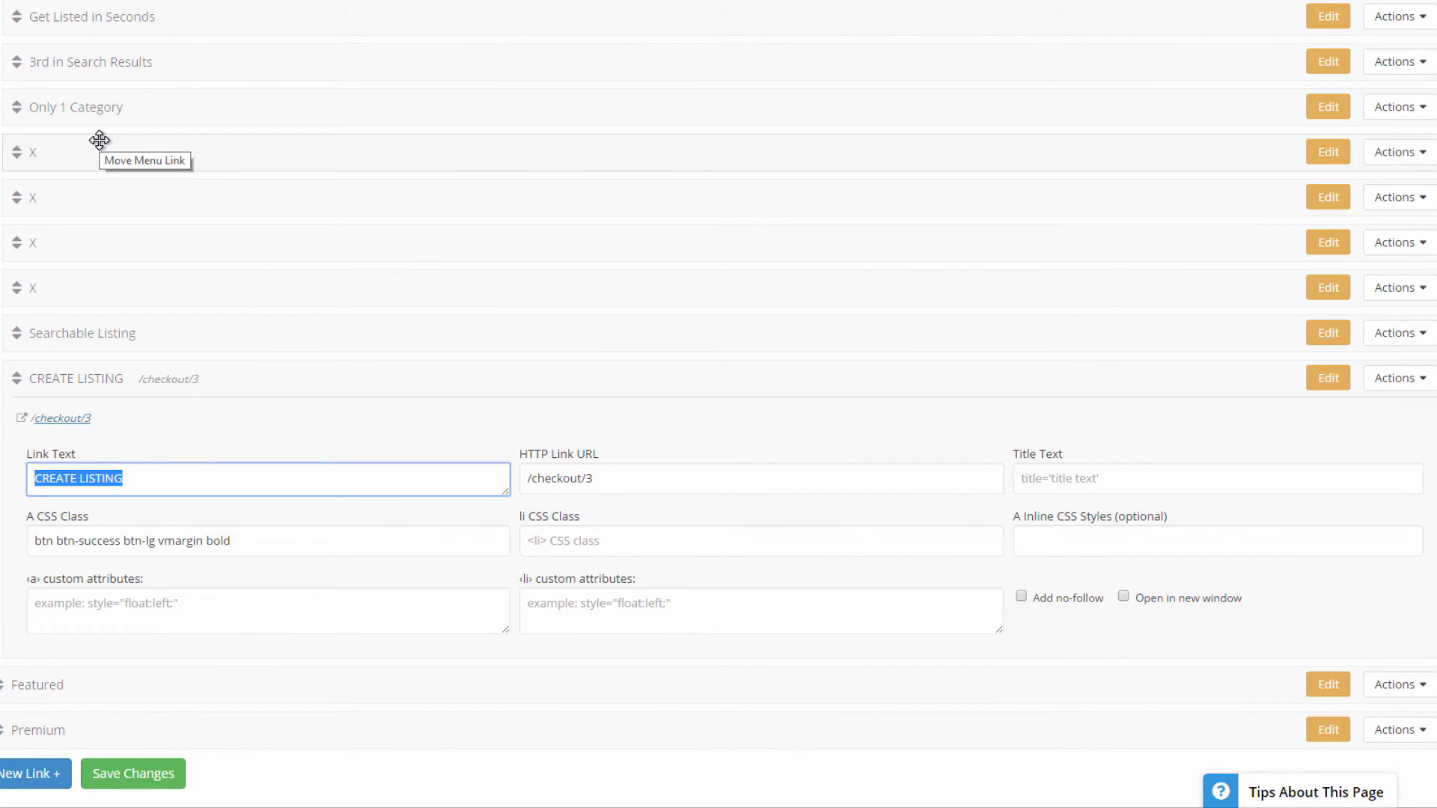
pyautogui.write('C')
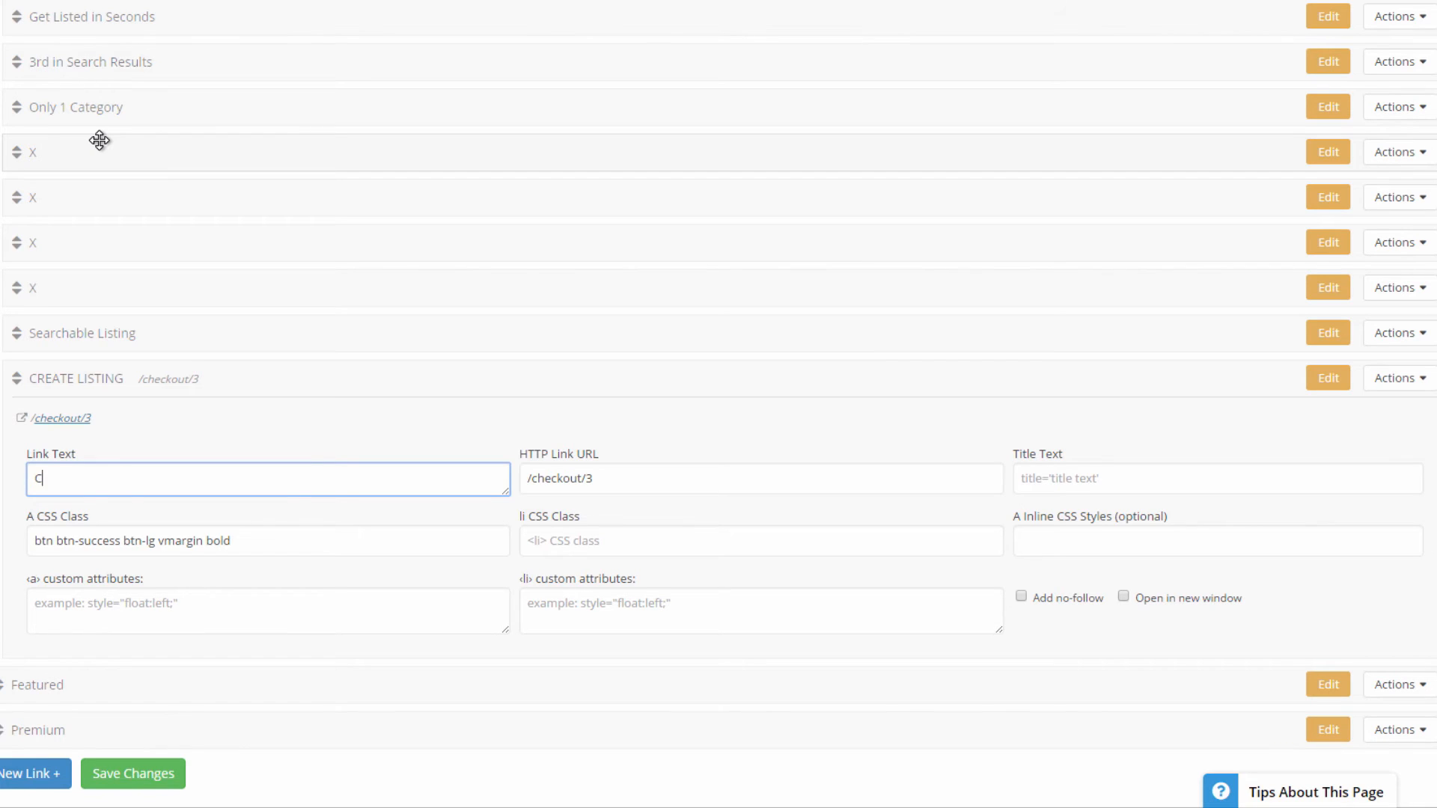
pyautogui.write('are')
pyautogui.press('BackSpace')
pyautogui.press('BackSpace')
pyautogui.press('BackSpace')
pyautogui.write('reate Account')
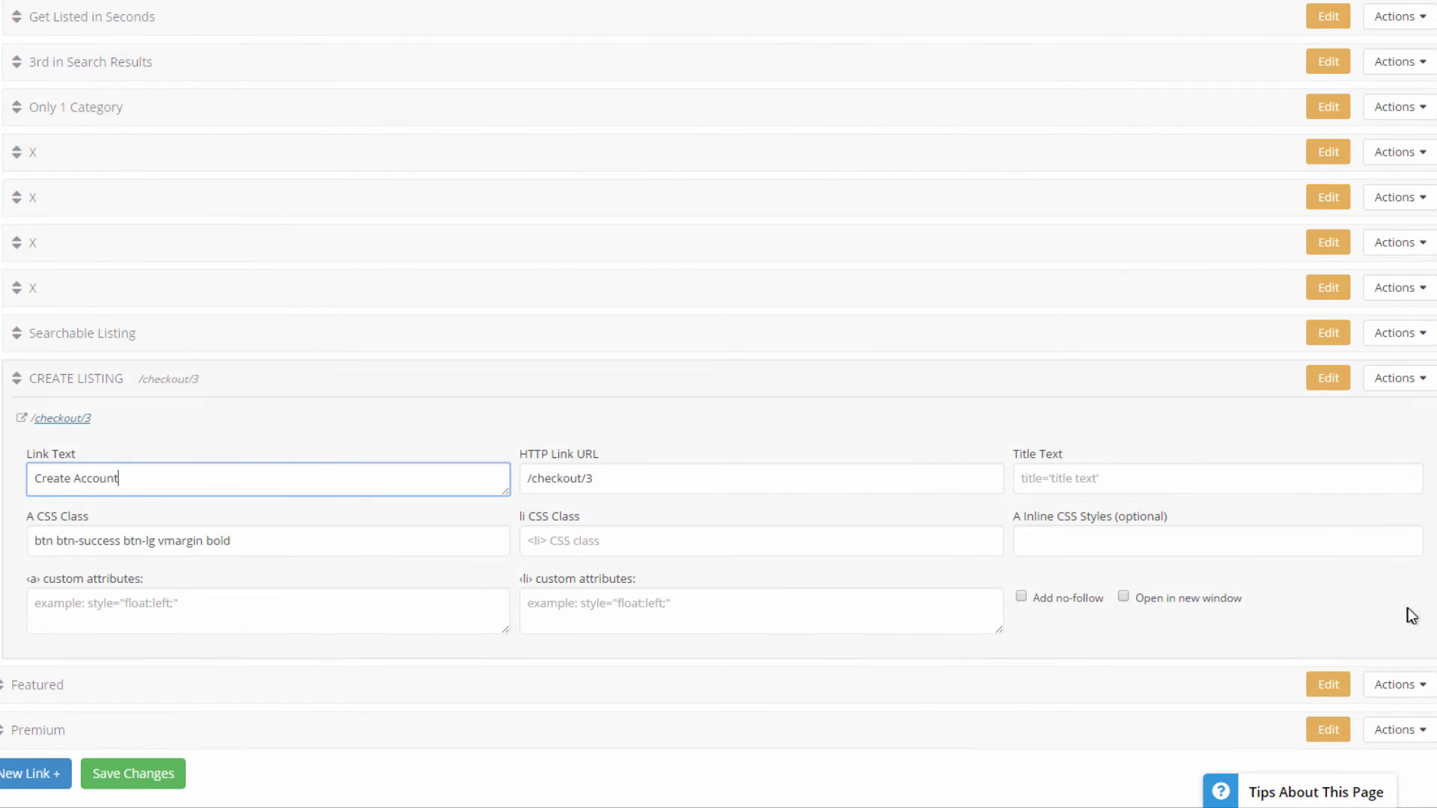
pyautogui.click(1400, 16)
pyautogui.click(1370, 36)
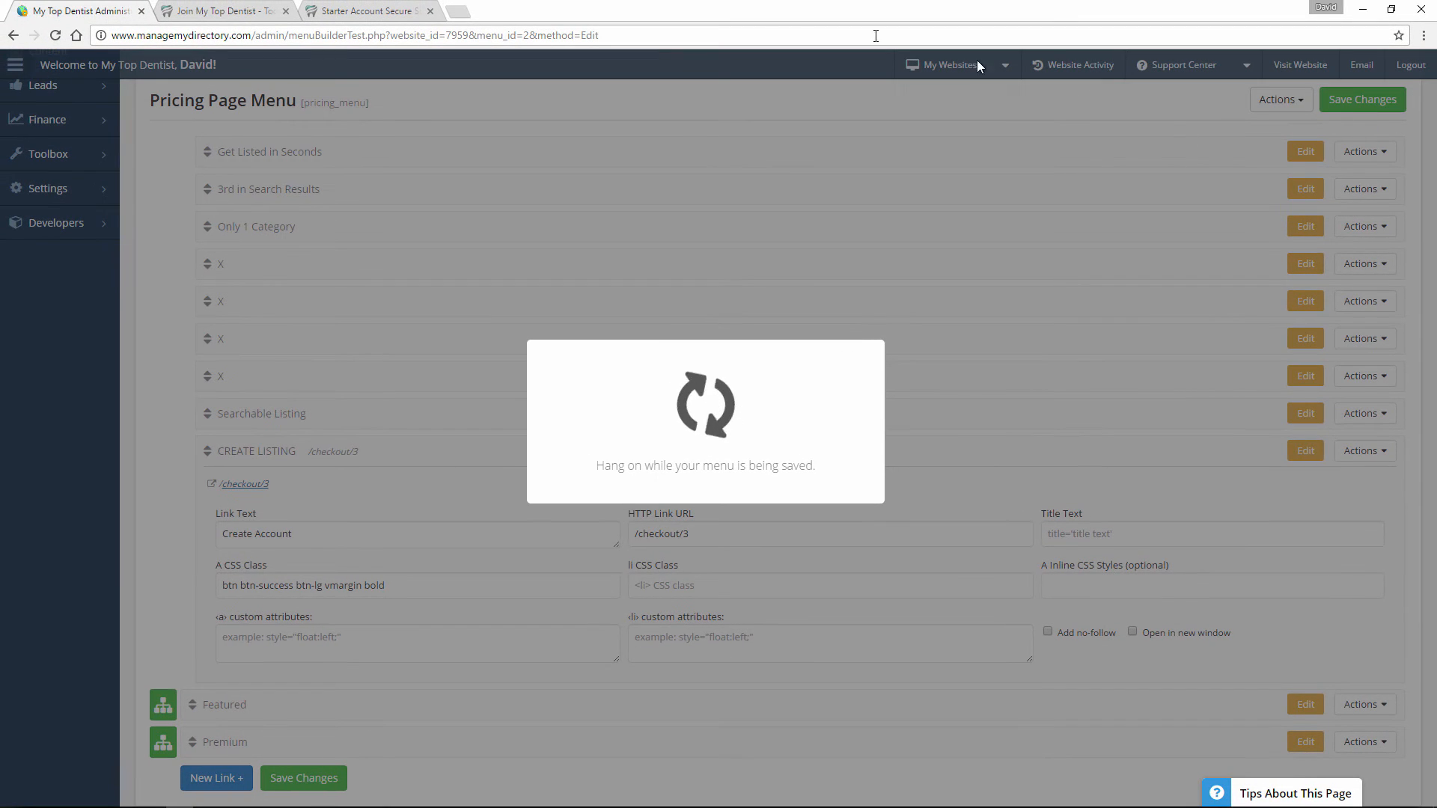
# Reload the public join page to check the Starter plan's button, and return to the menu editor, dismissing the save confirmation.
pyautogui.click(193, 14)
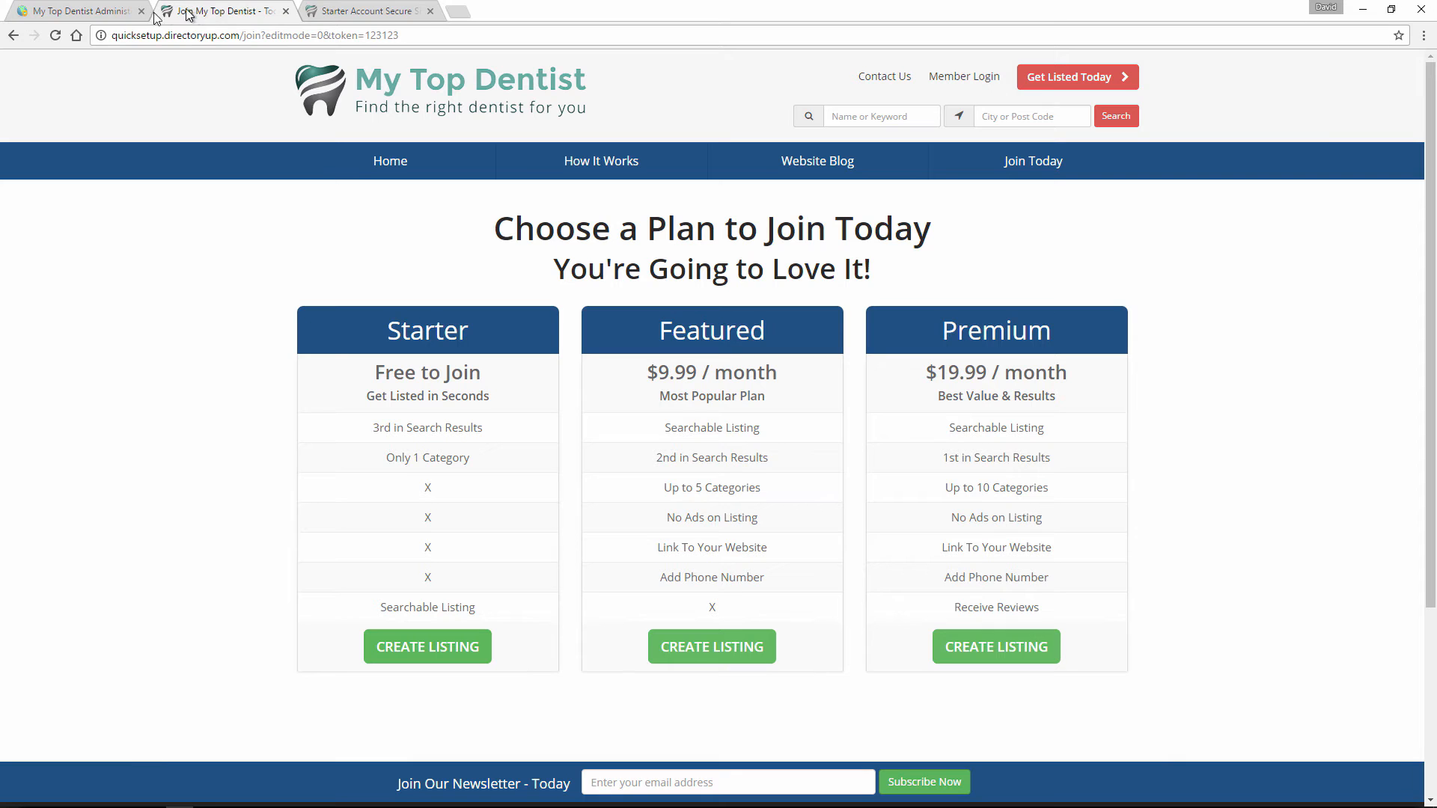
pyautogui.click(65, 33)
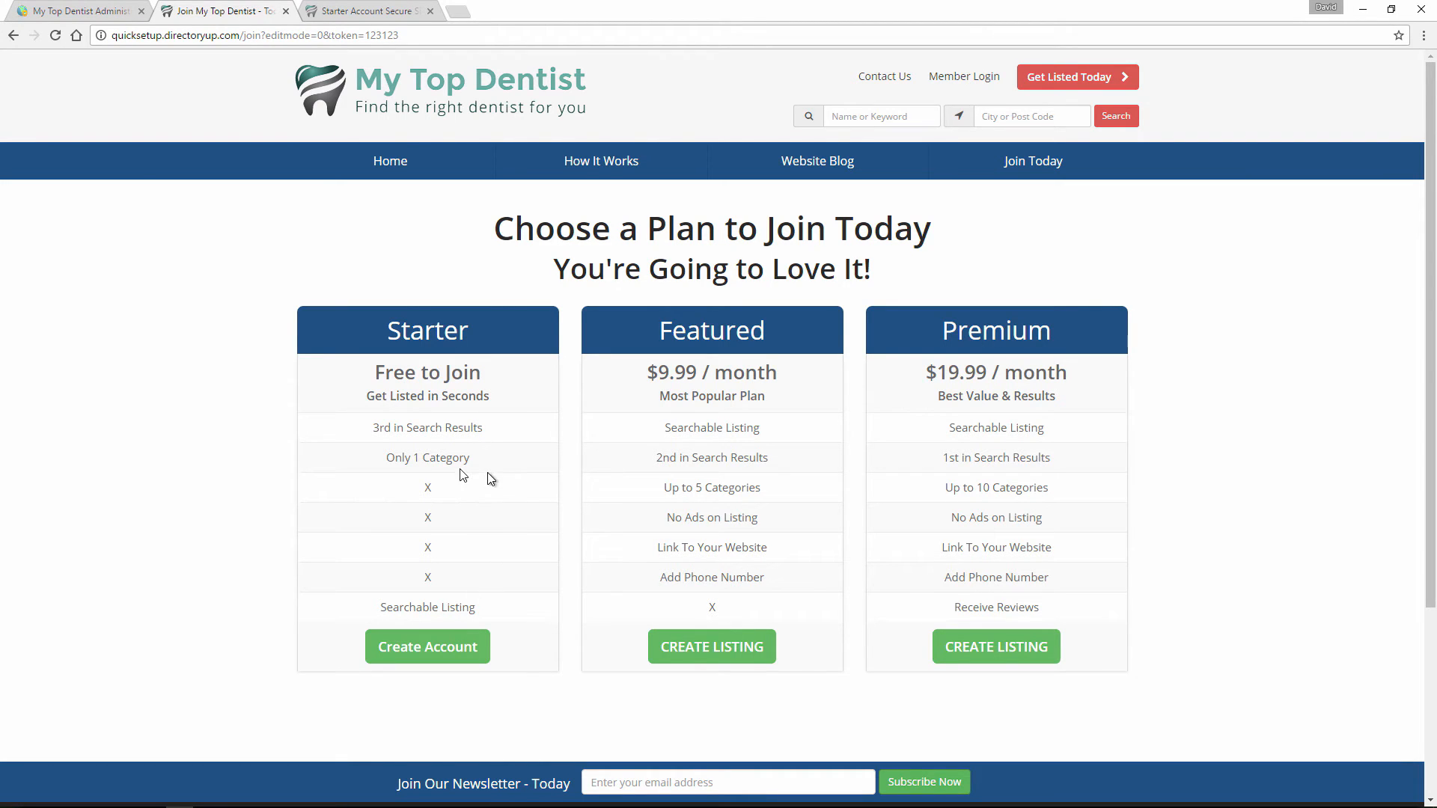
pyautogui.click(79, 11)
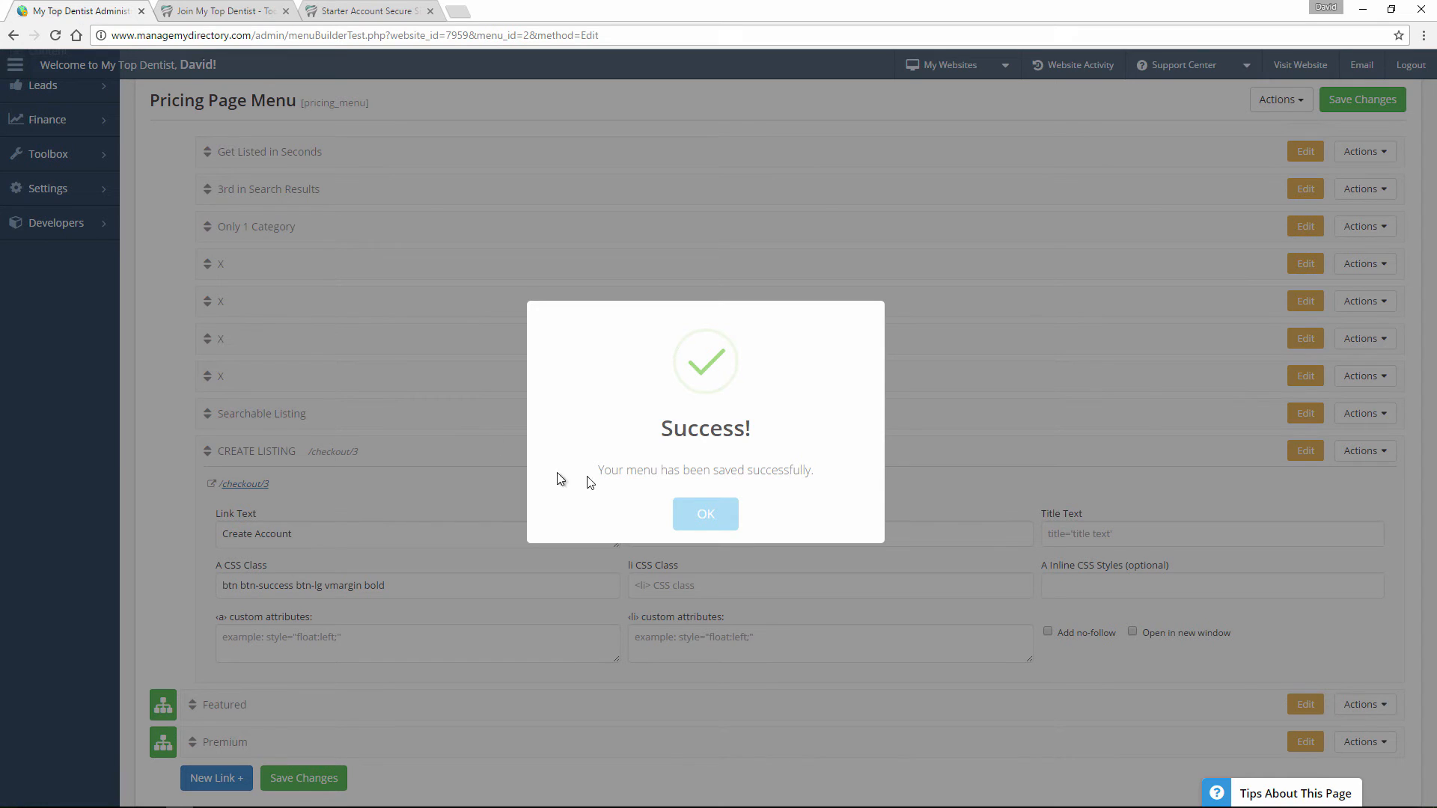
pyautogui.click(721, 517)
pyautogui.scroll(2, 131, 426)
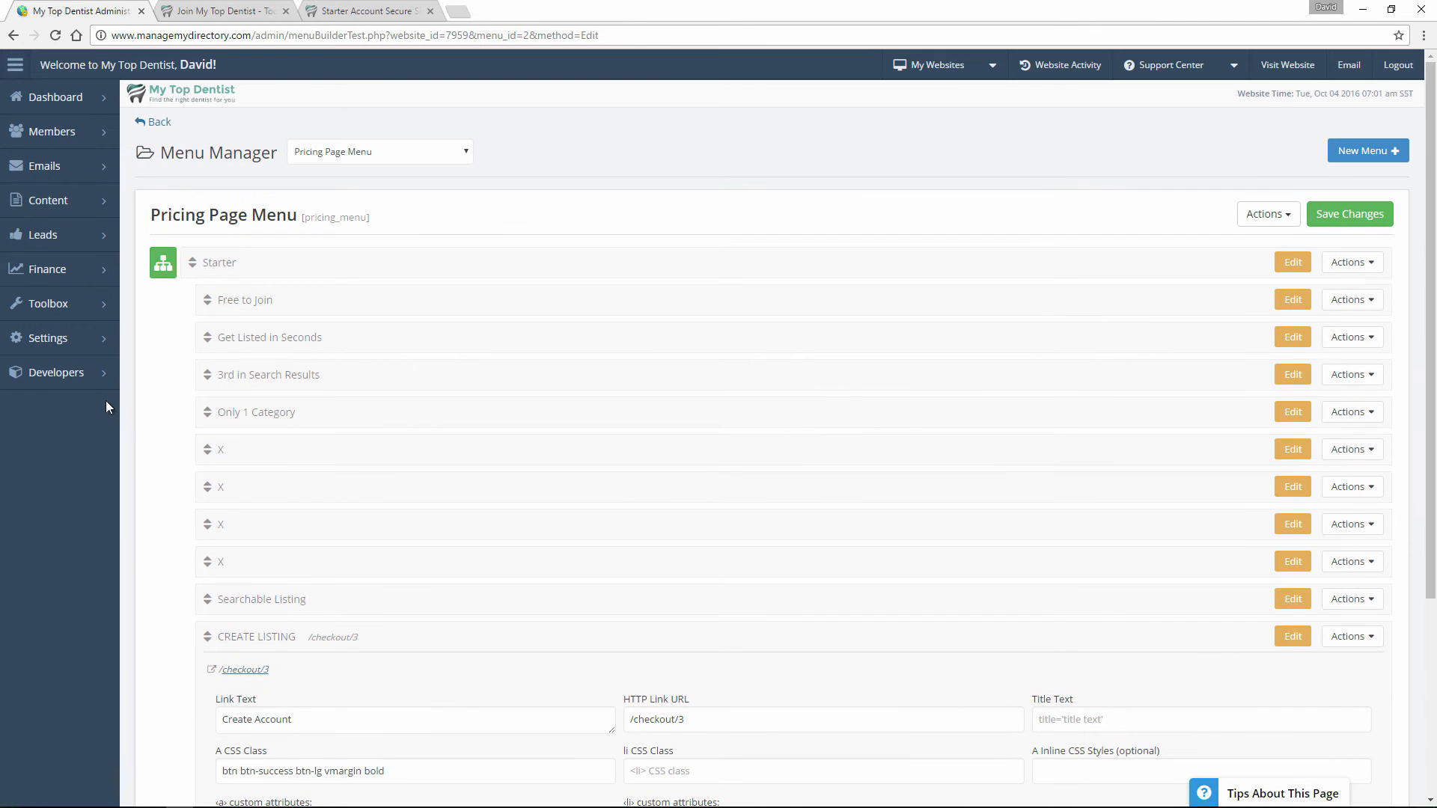
# Open the Design Settings, expand Additional Design Settings and Default Button Link Colors, and inspect the Success Button BG colour.
pyautogui.moveTo(82, 345)
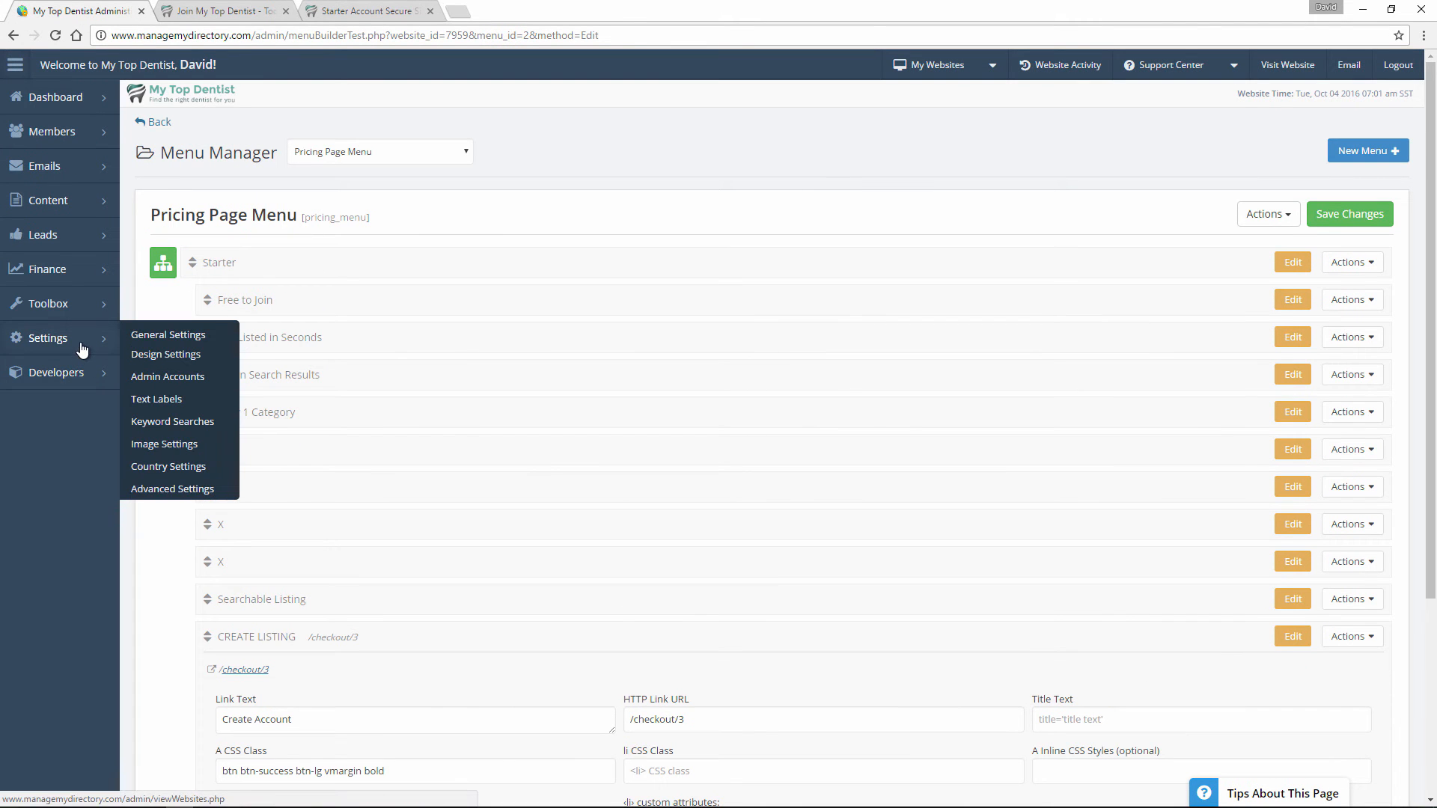
pyautogui.click(163, 358)
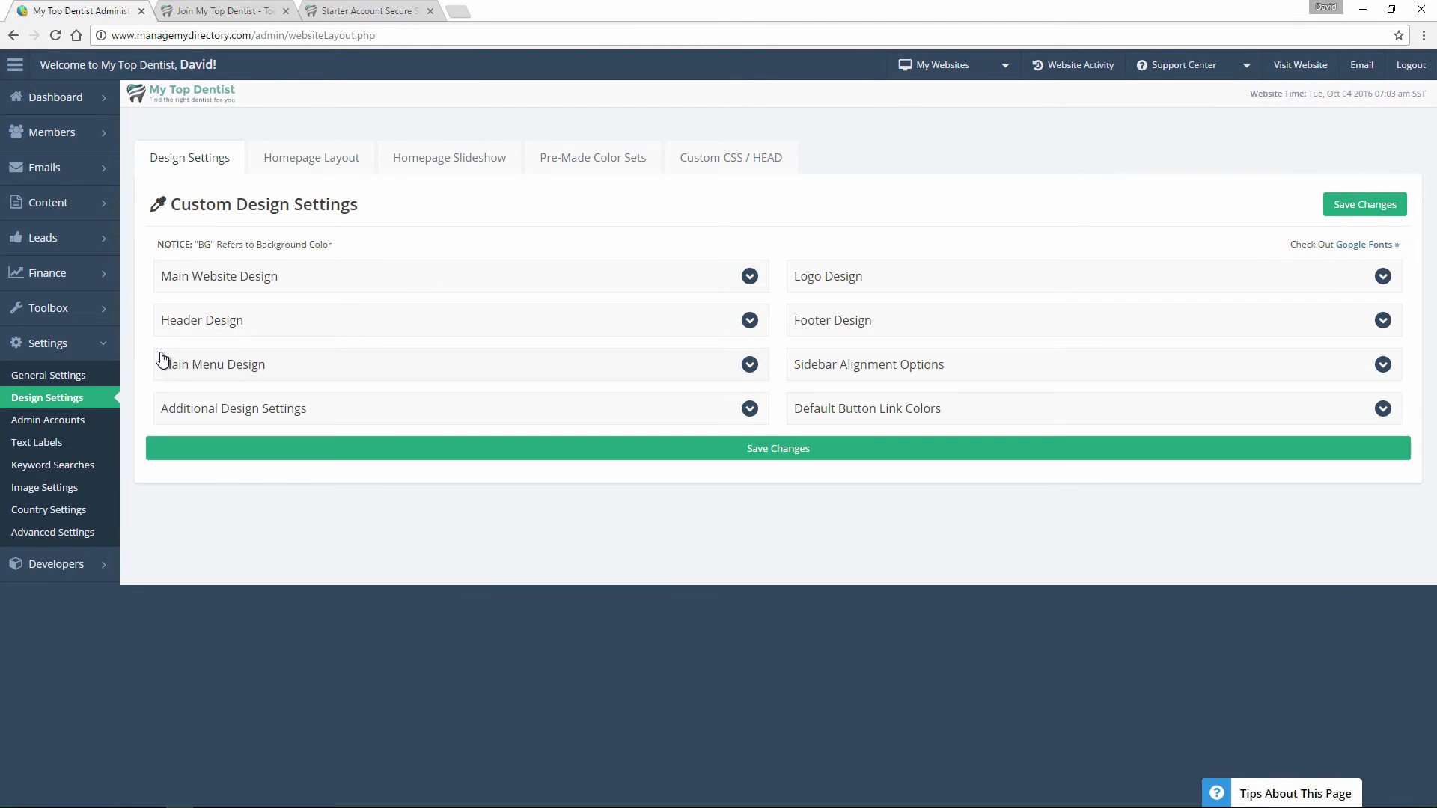
pyautogui.click(272, 419)
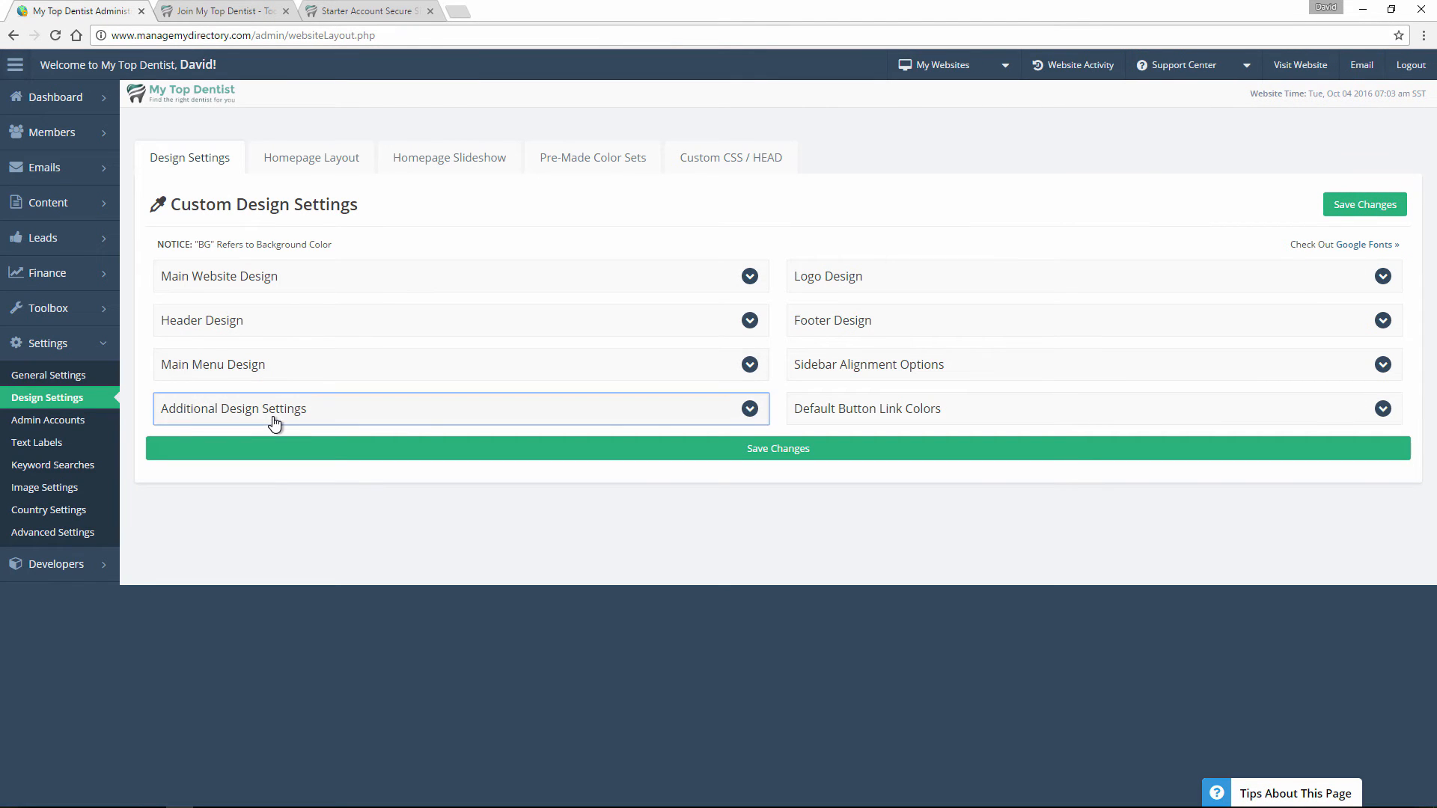
pyautogui.click(841, 414)
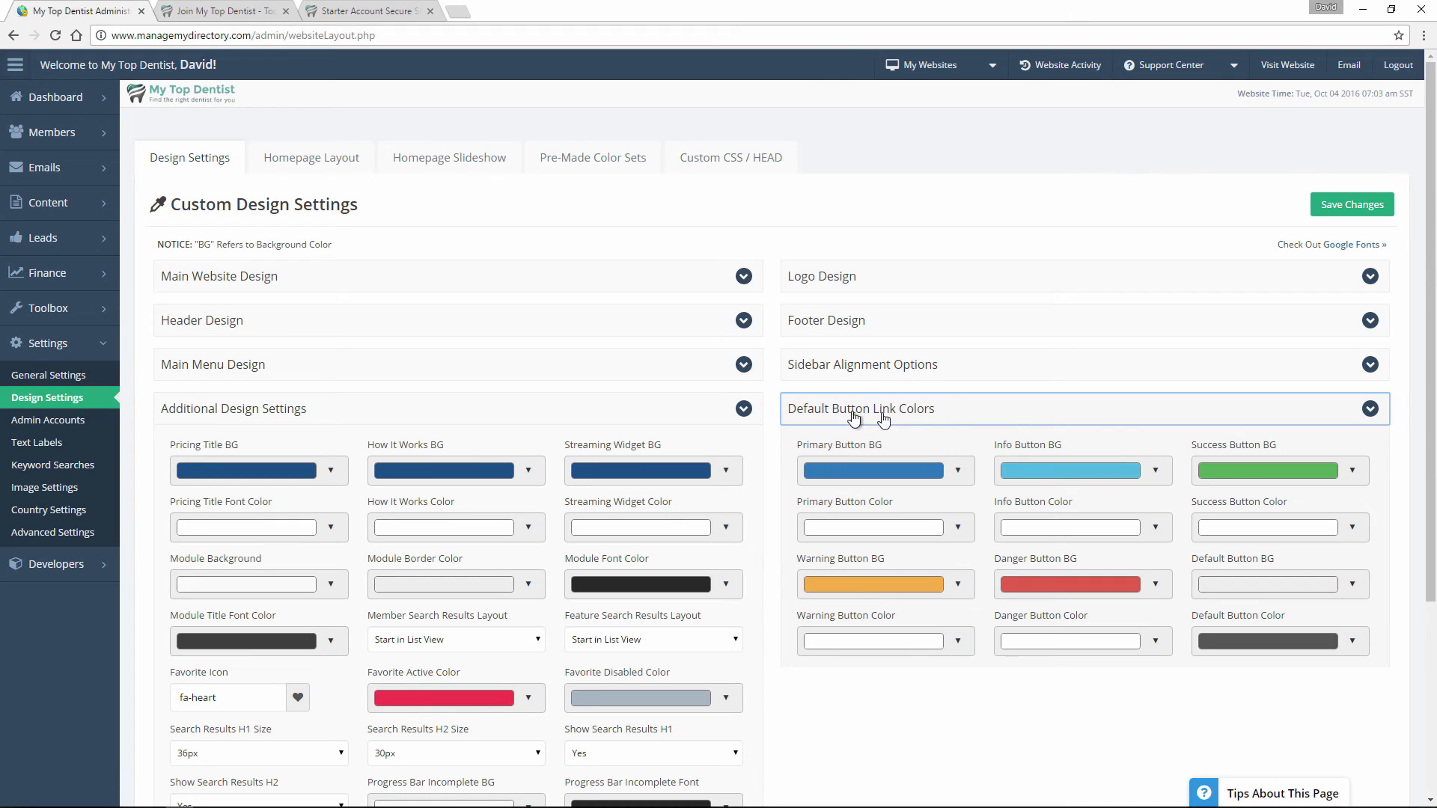
pyautogui.click(1270, 469)
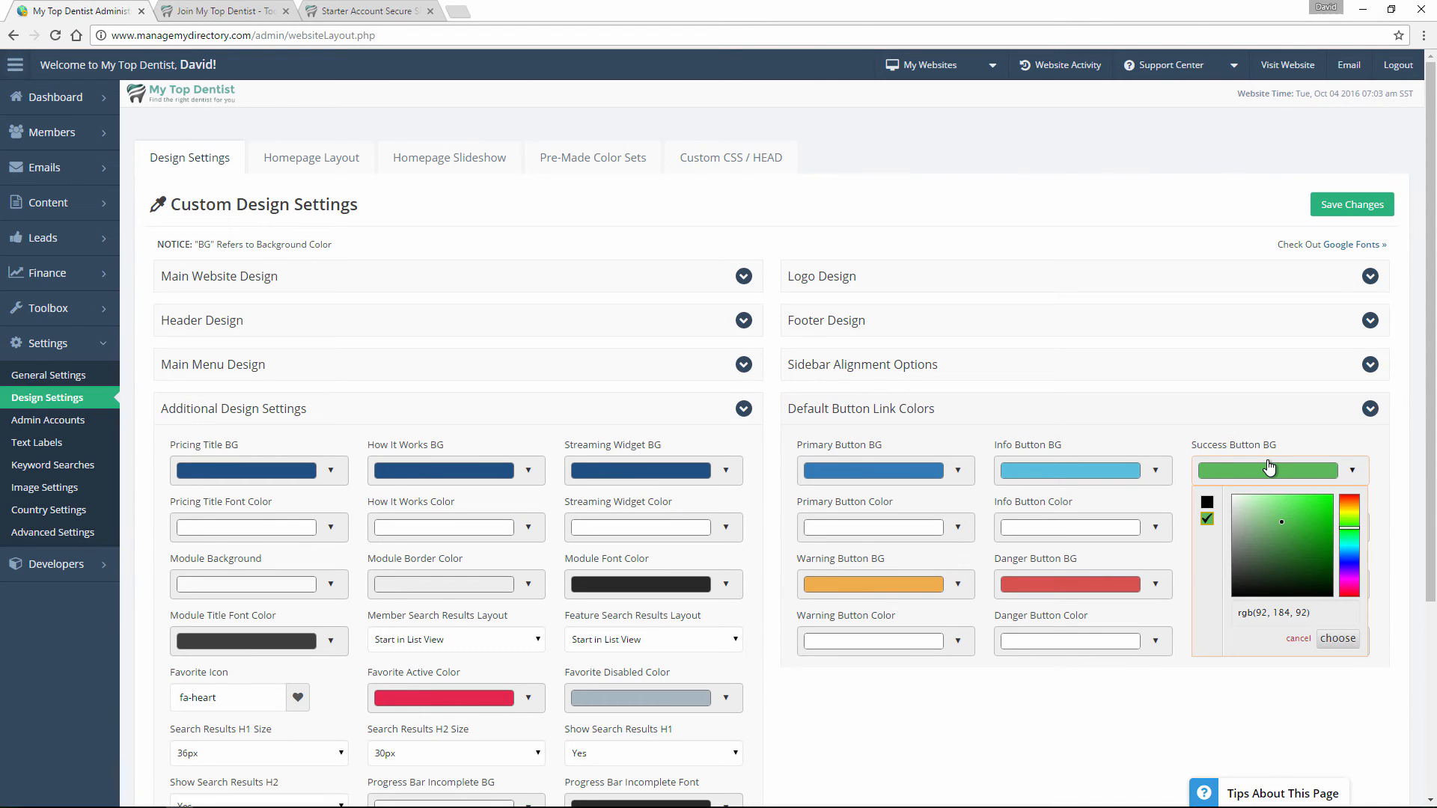
pyautogui.click(1271, 470)
# Check the plan button and the Starter title bar on the public join page, and return to the design settings.
pyautogui.click(199, 16)
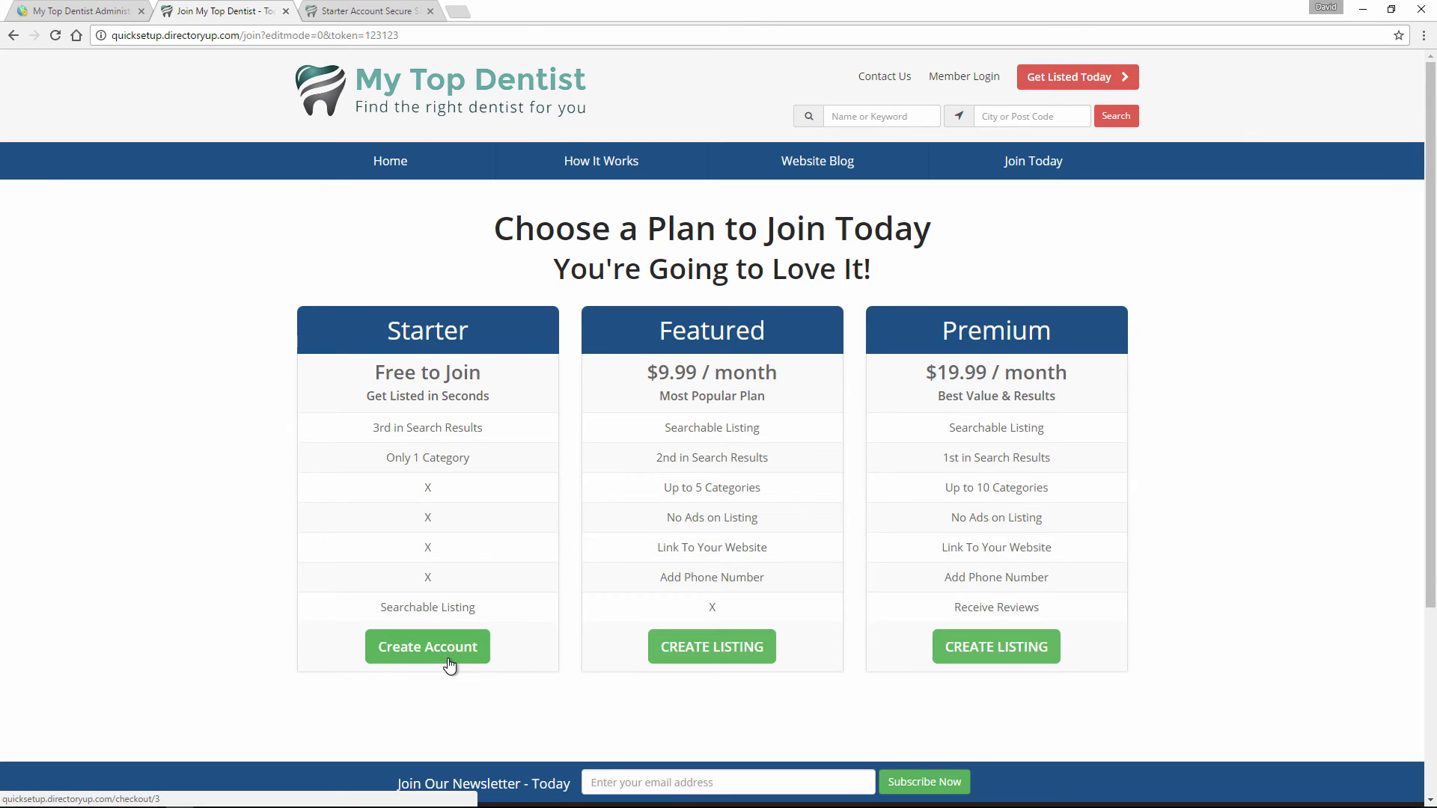
pyautogui.moveTo(385, 330); pyautogui.dragTo(563, 335)
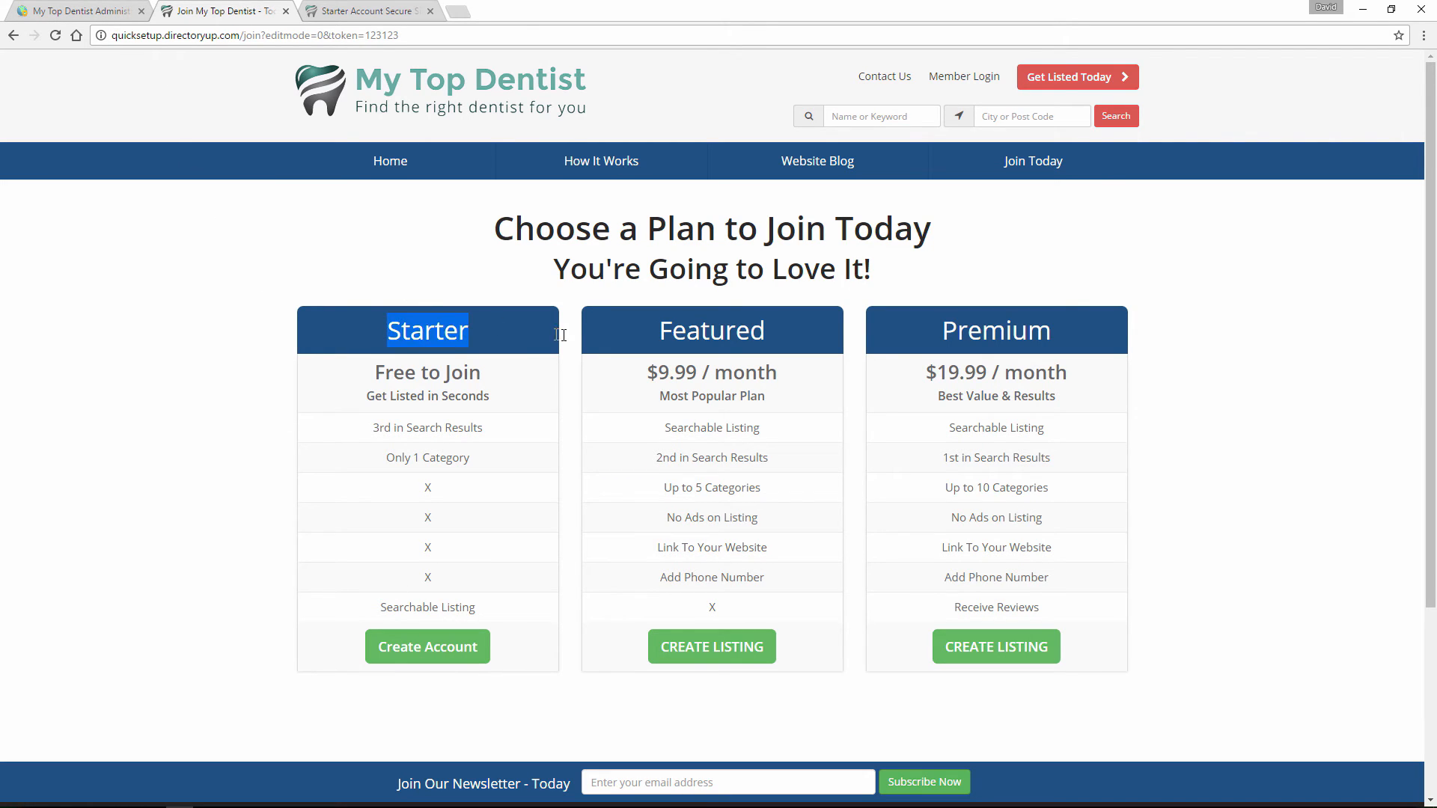
pyautogui.click(534, 337)
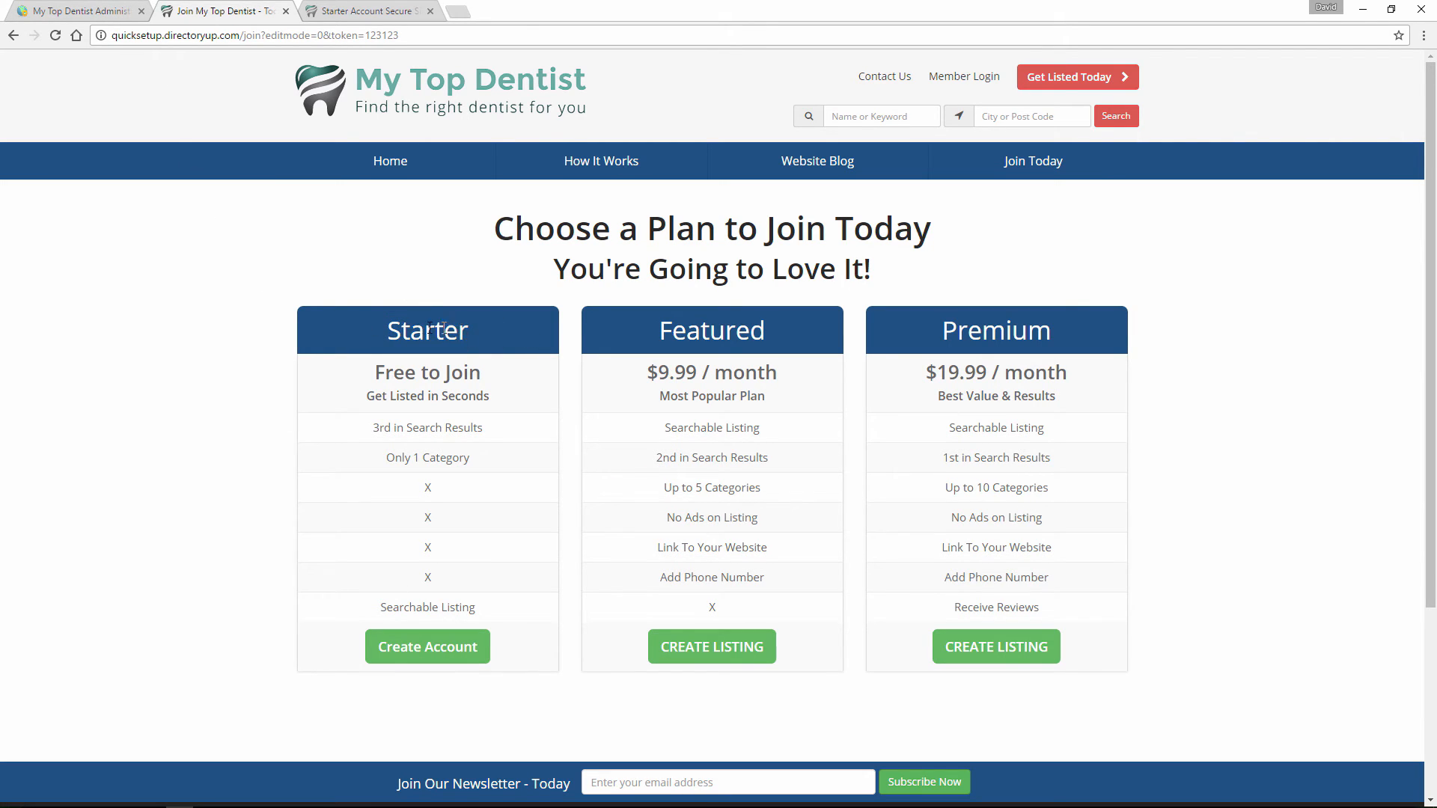
pyautogui.click(97, 10)
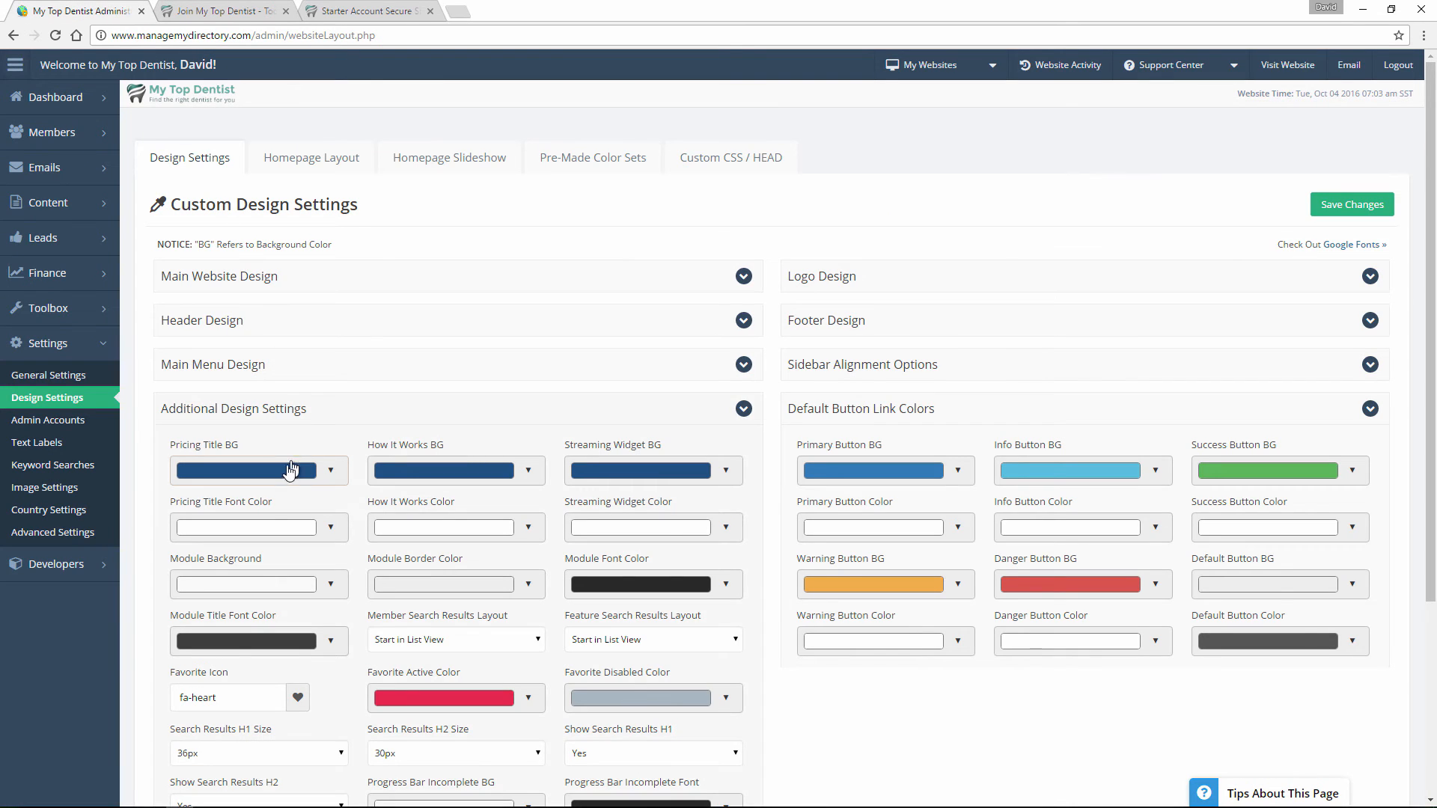
# Set the Pricing Title BG colour to green, rgb(98, 191, 87).
pyautogui.click(277, 469)
pyautogui.click(284, 469)
pyautogui.moveTo(328, 555); pyautogui.dragTo(278, 508)
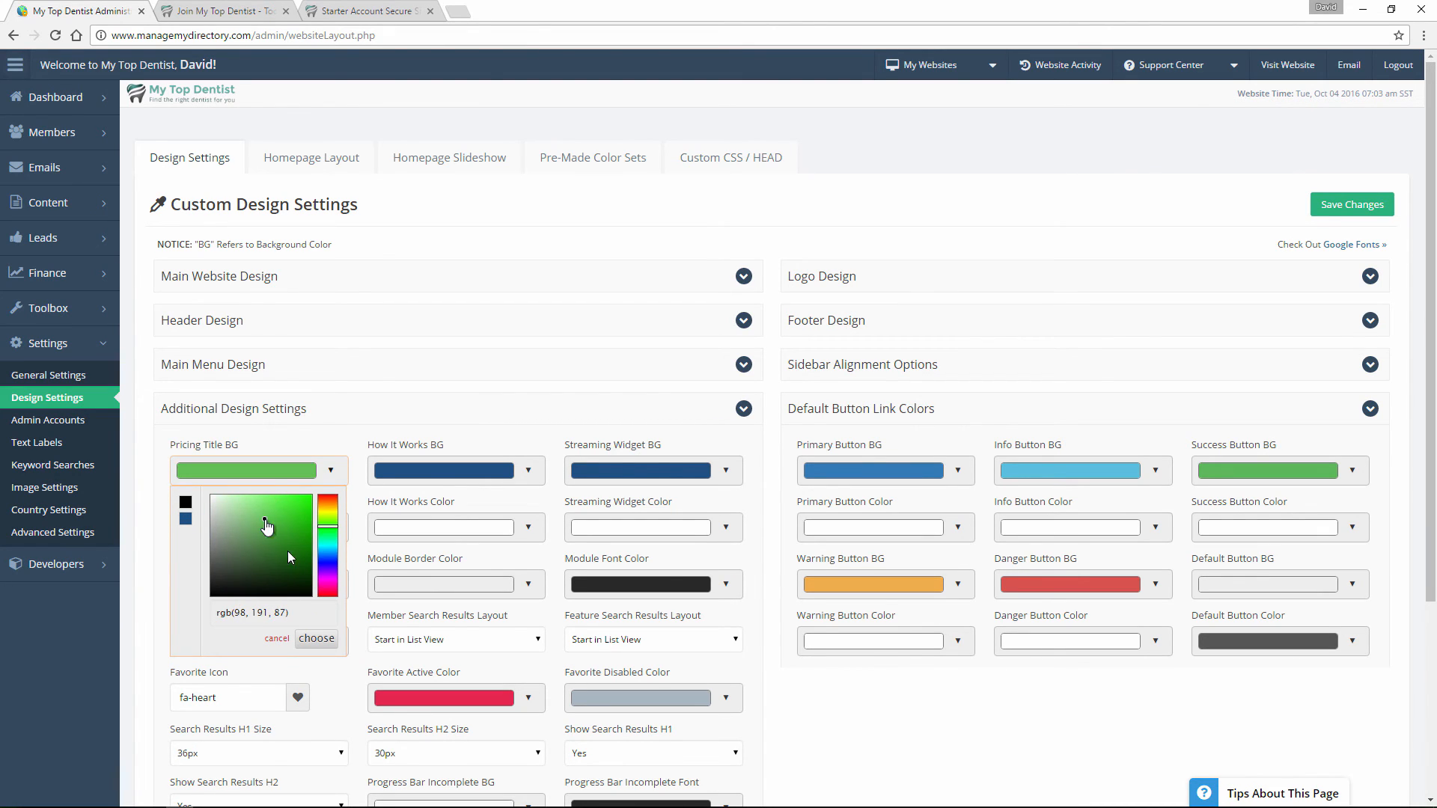
pyautogui.click(317, 638)
# Set the Success Button BG colour to red, rgb(212, 54, 54), and save the design settings.
pyautogui.click(1218, 486)
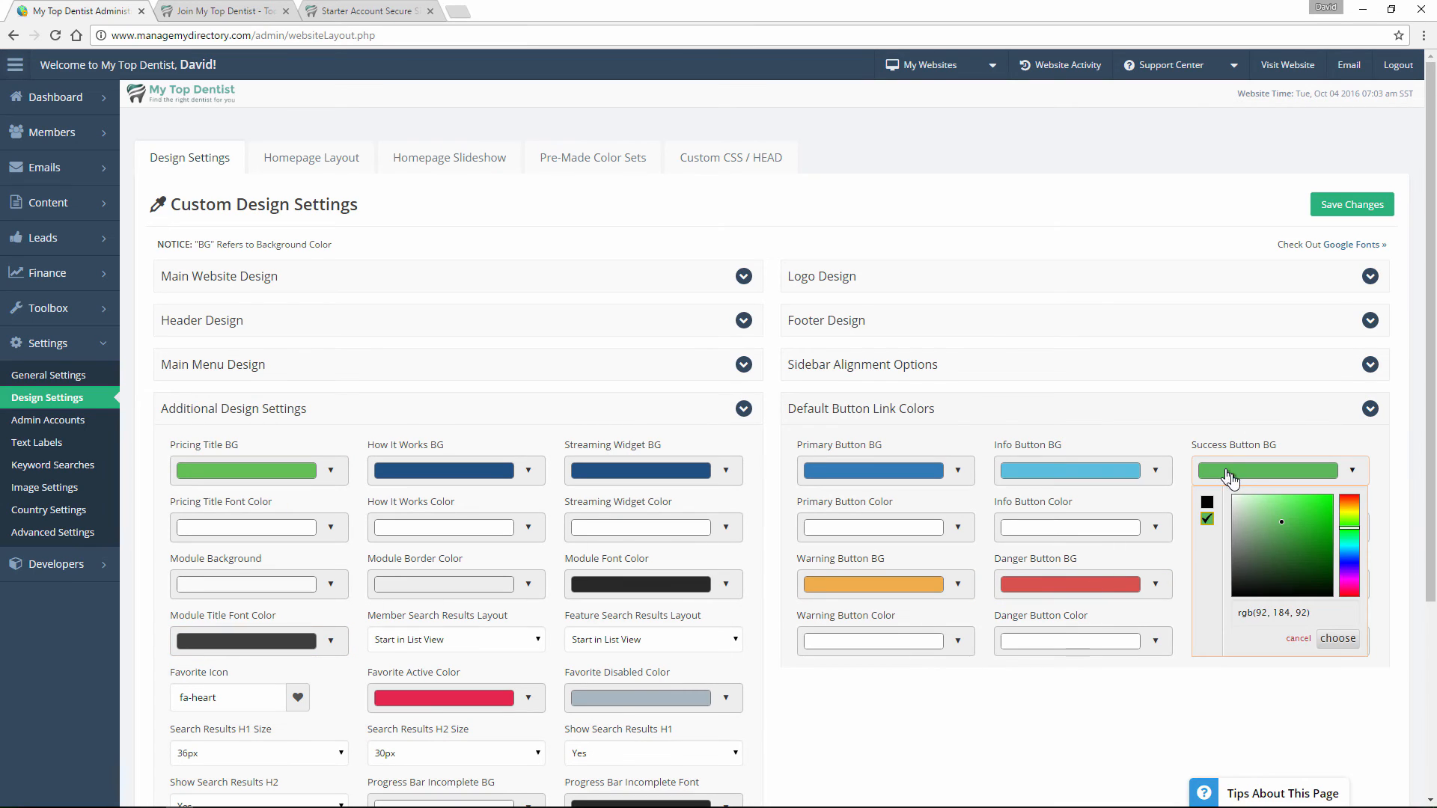
pyautogui.click(1349, 599)
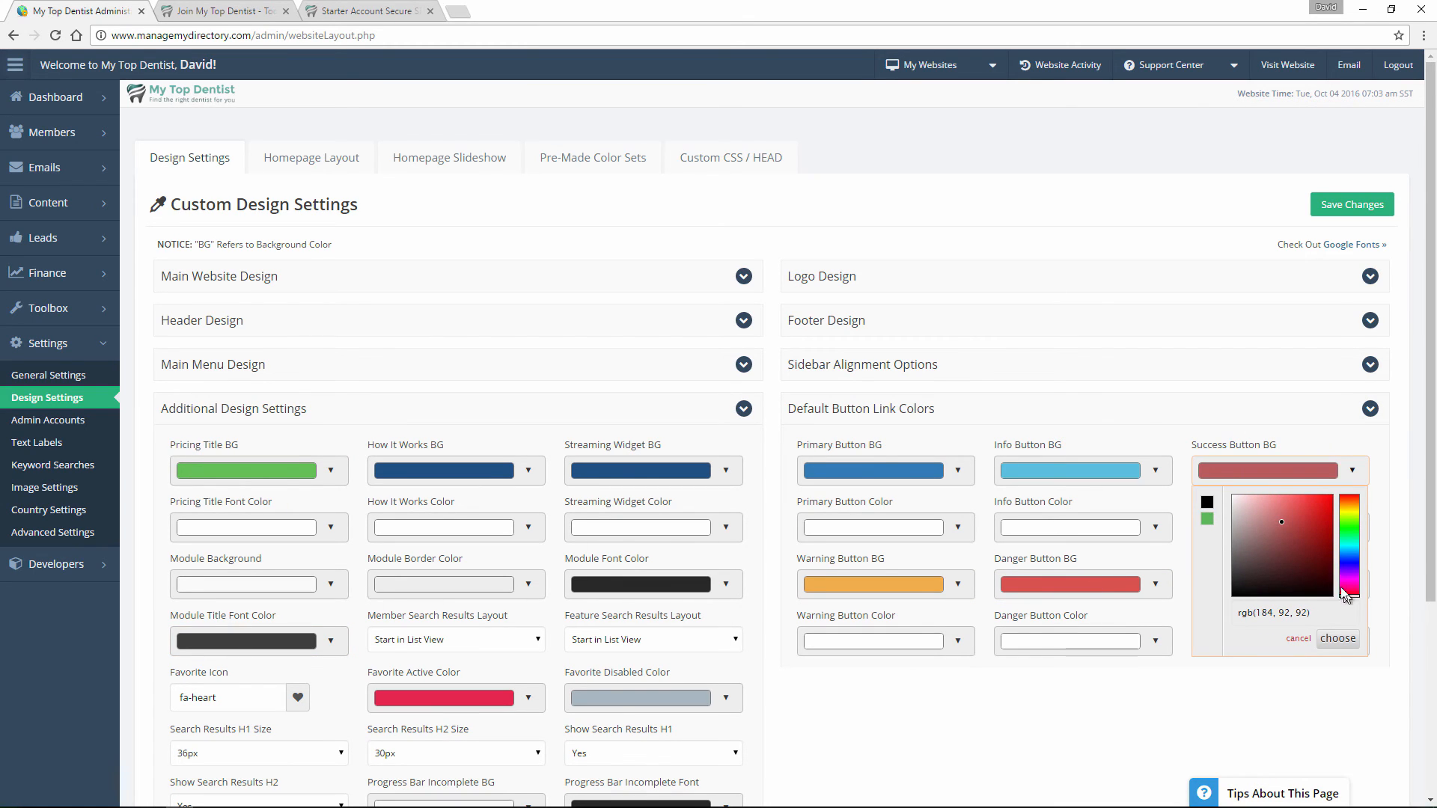
pyautogui.moveTo(1318, 524); pyautogui.dragTo(1307, 511)
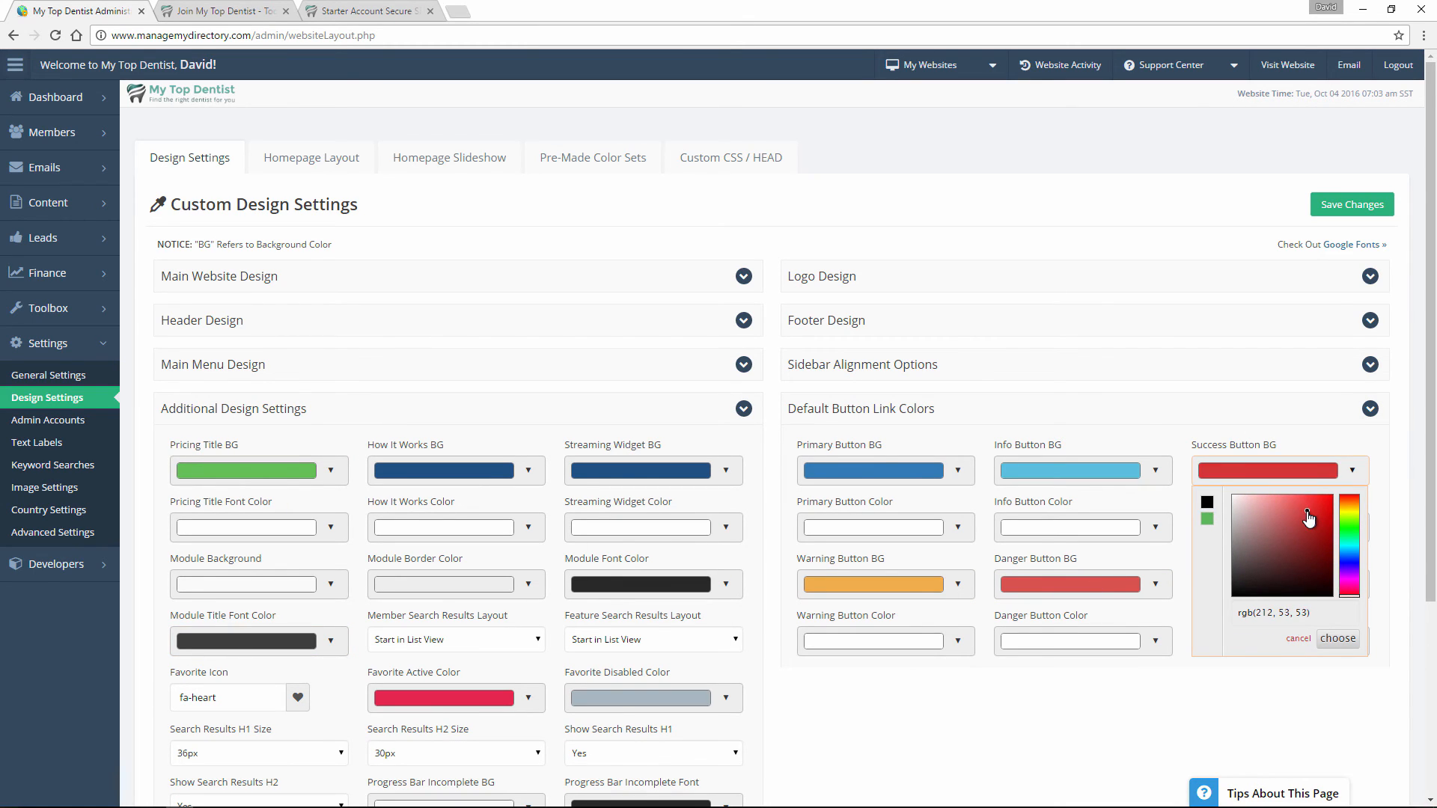
pyautogui.click(1339, 639)
pyautogui.click(1356, 205)
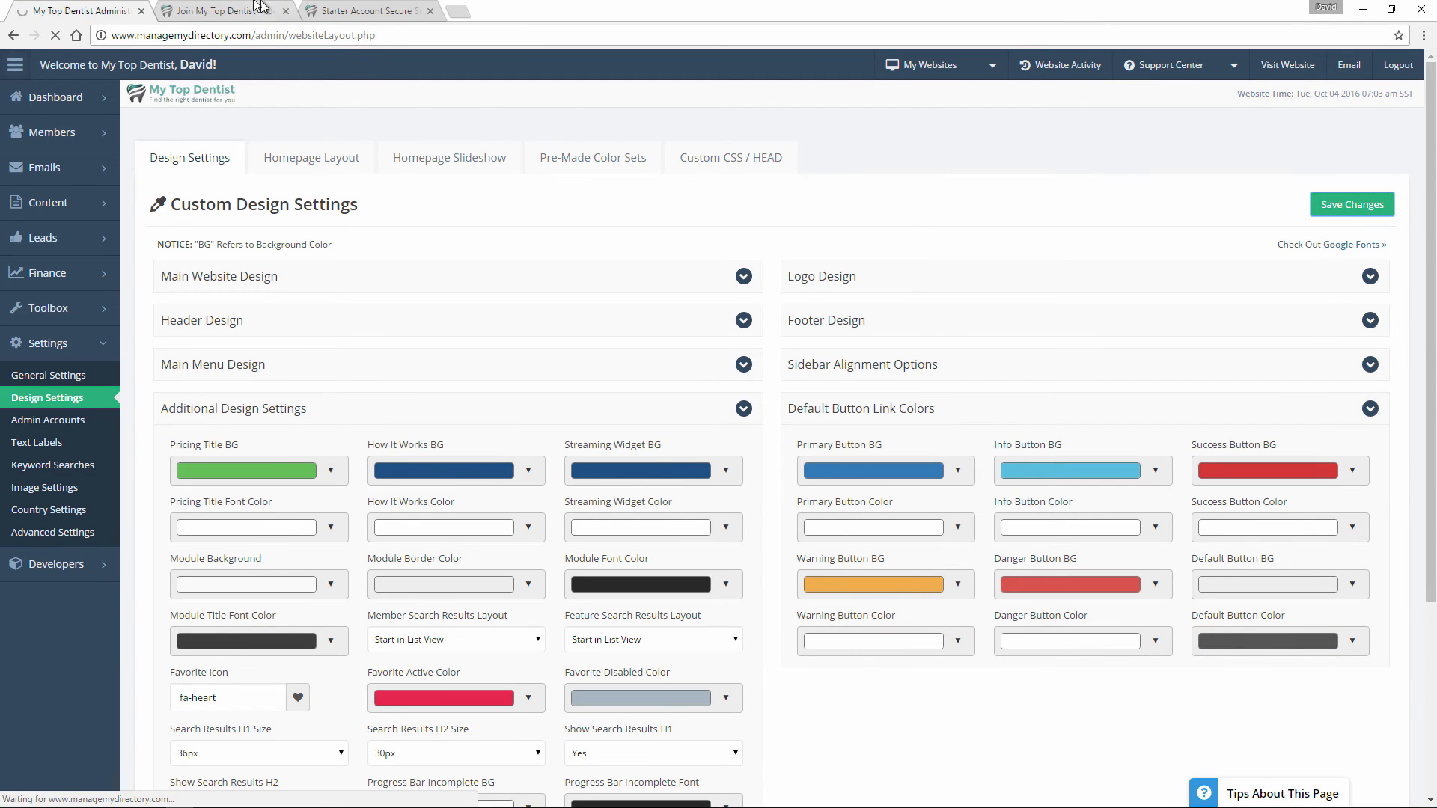
# Reload the public join page to check the plan title and button colours and examine the two heading lines.
pyautogui.click(225, 10)
pyautogui.click(59, 37)
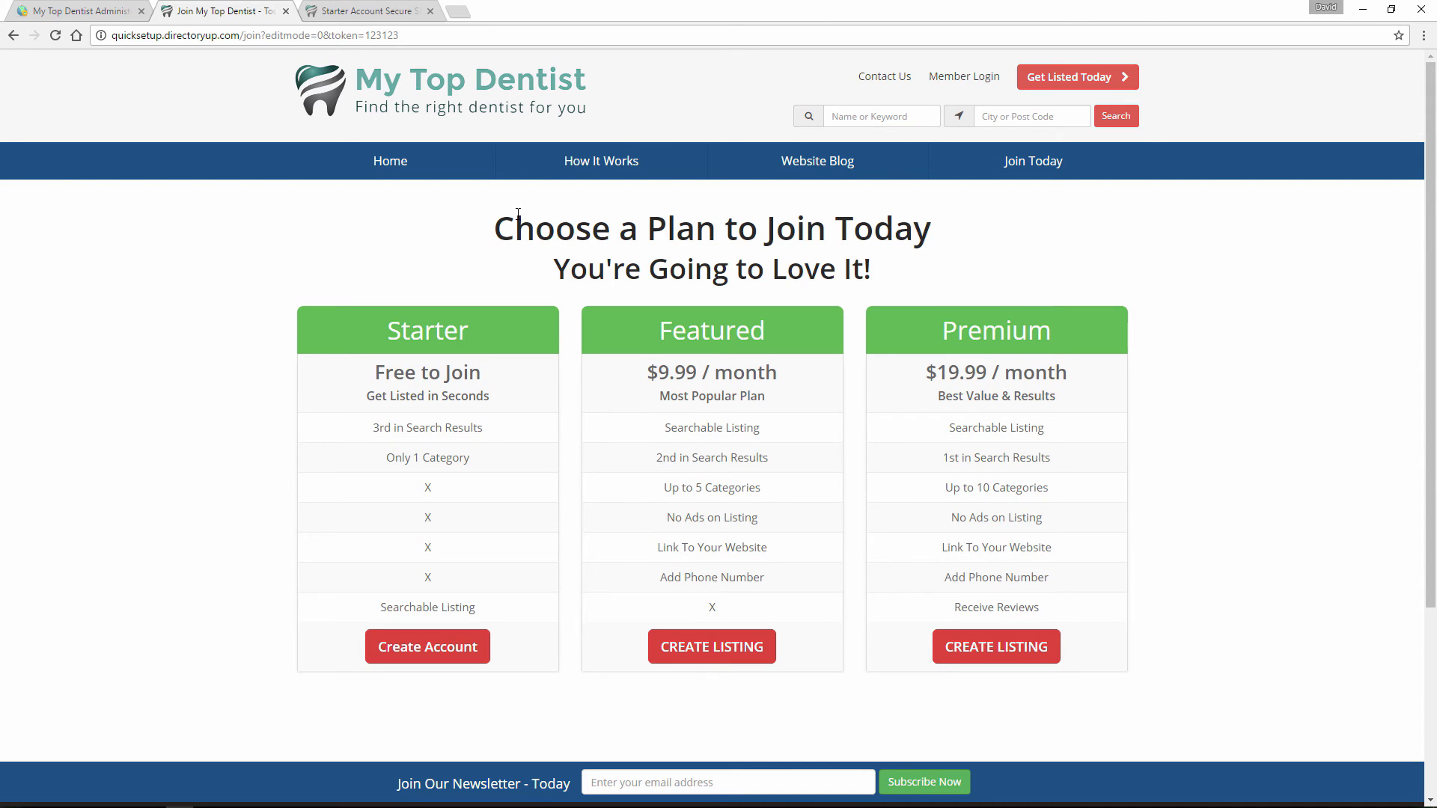
pyautogui.moveTo(496, 224); pyautogui.dragTo(900, 271)
pyautogui.click(901, 276)
# Return to the admin area, list the website's web pages and open the Pricing Page for editing.
pyautogui.click(119, 9)
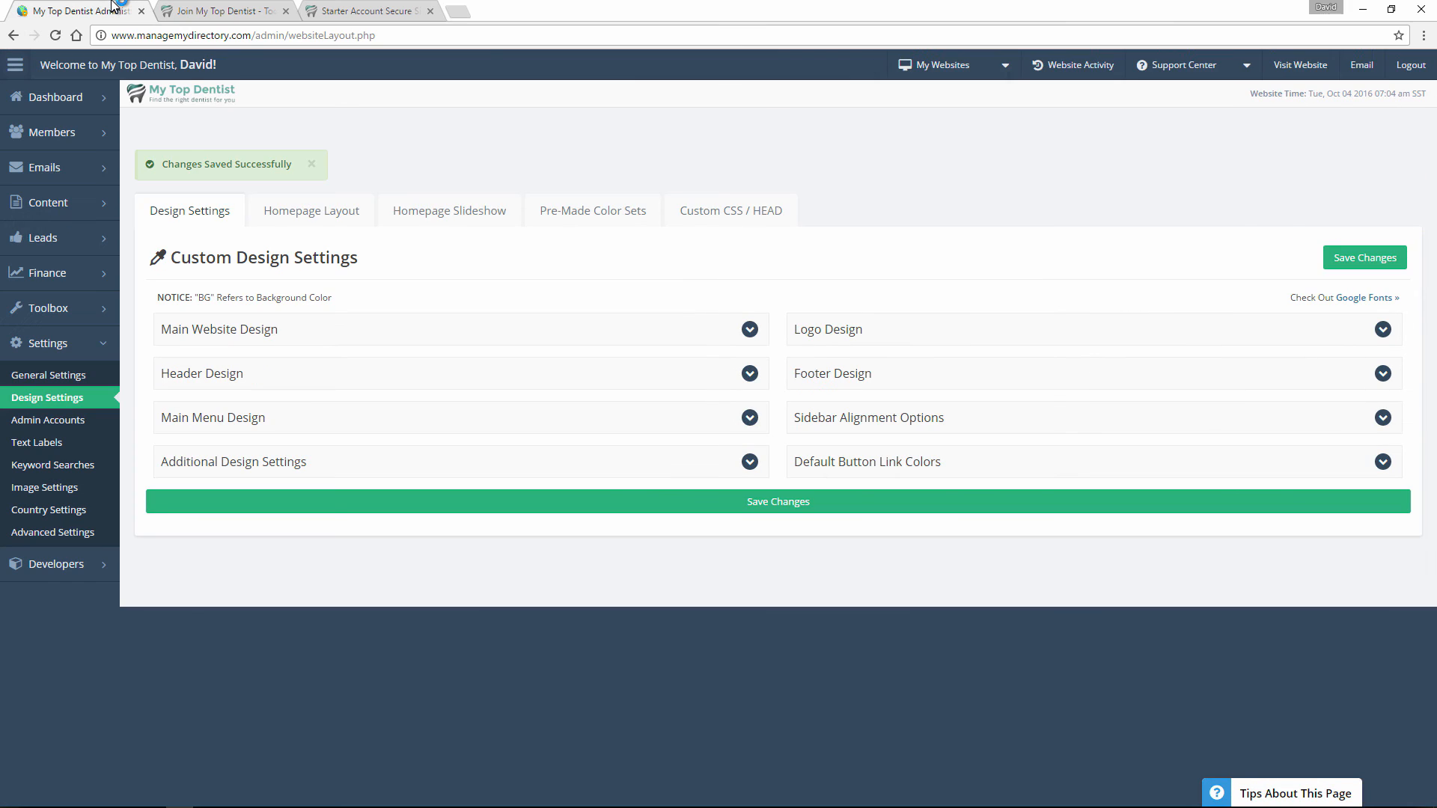
pyautogui.moveTo(77, 208)
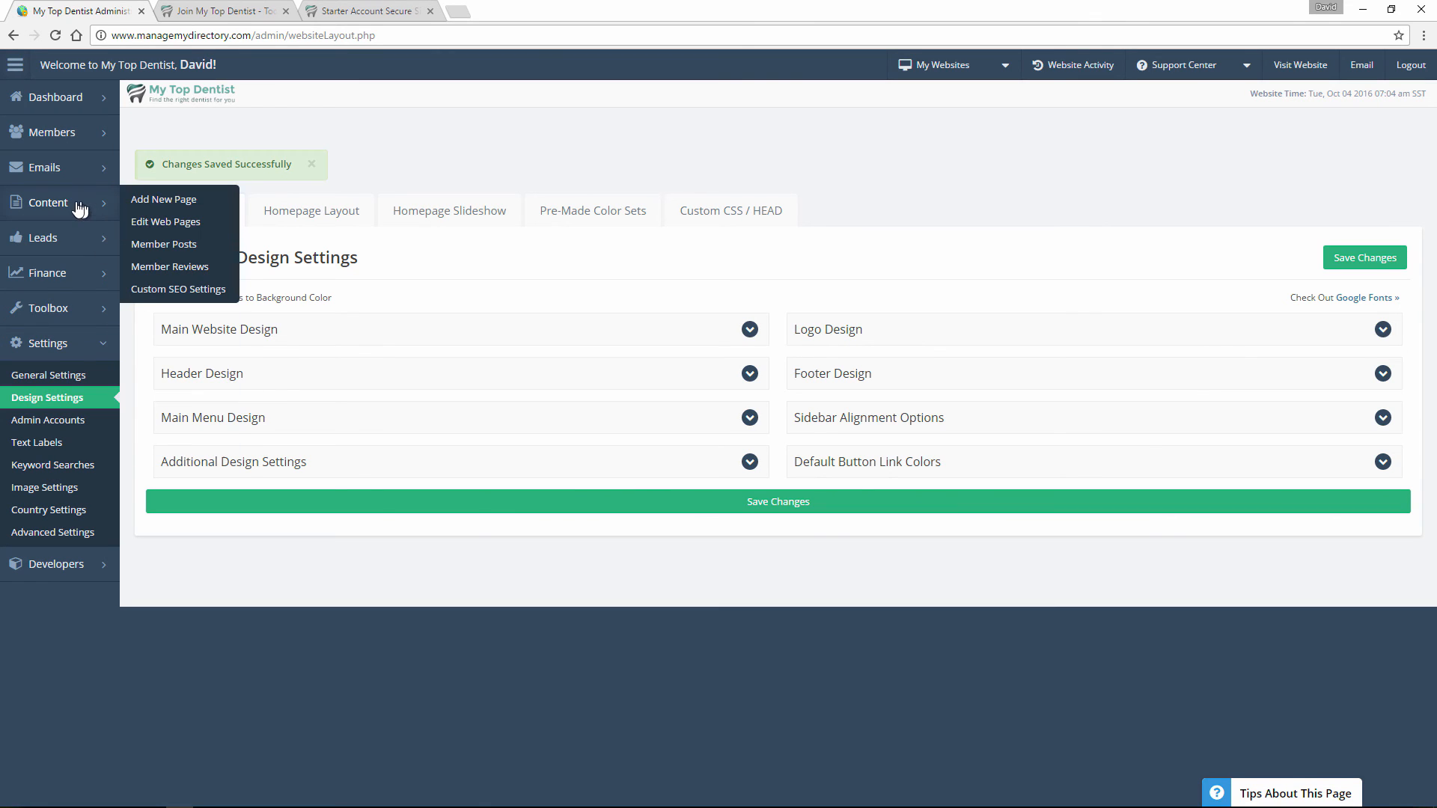
pyautogui.click(179, 221)
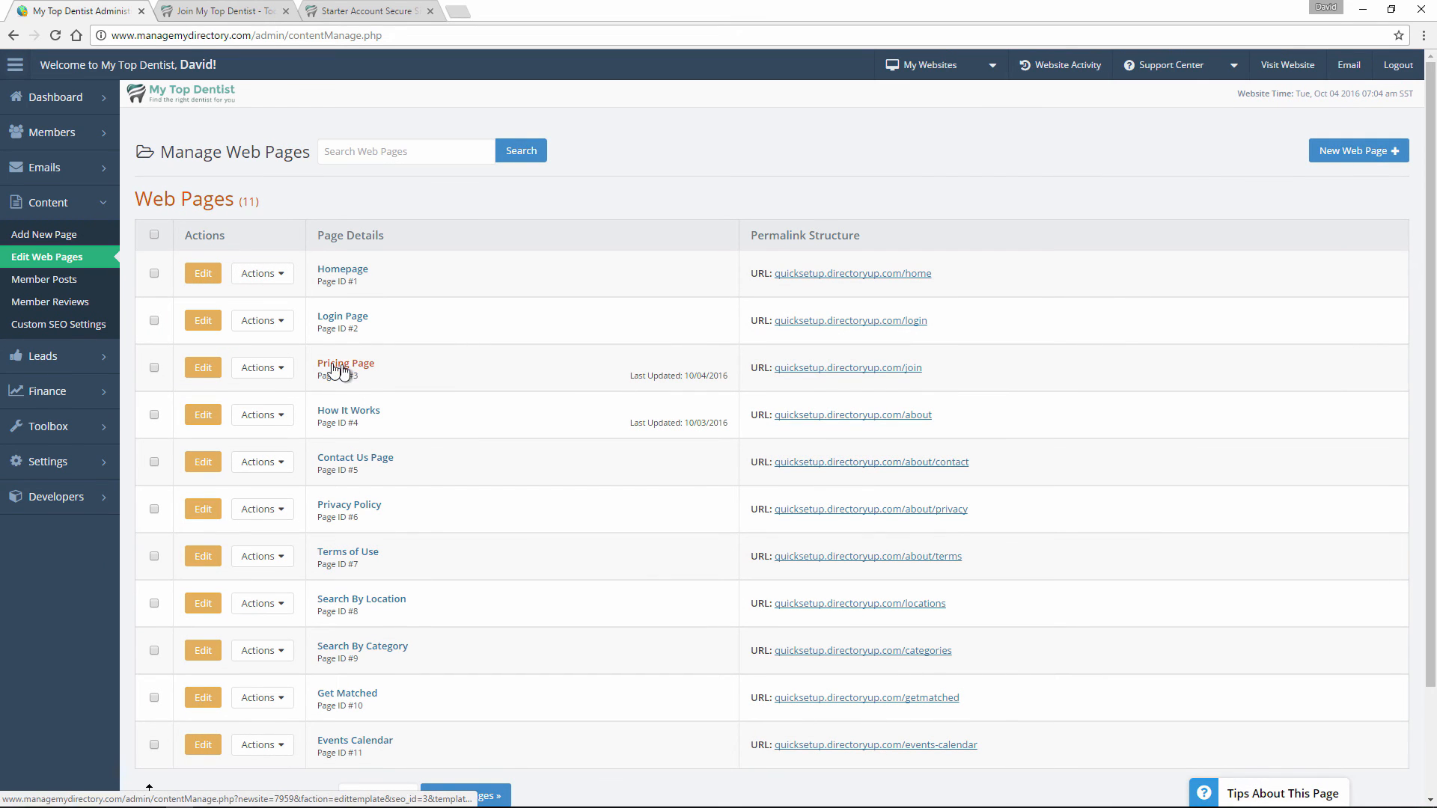
pyautogui.click(193, 375)
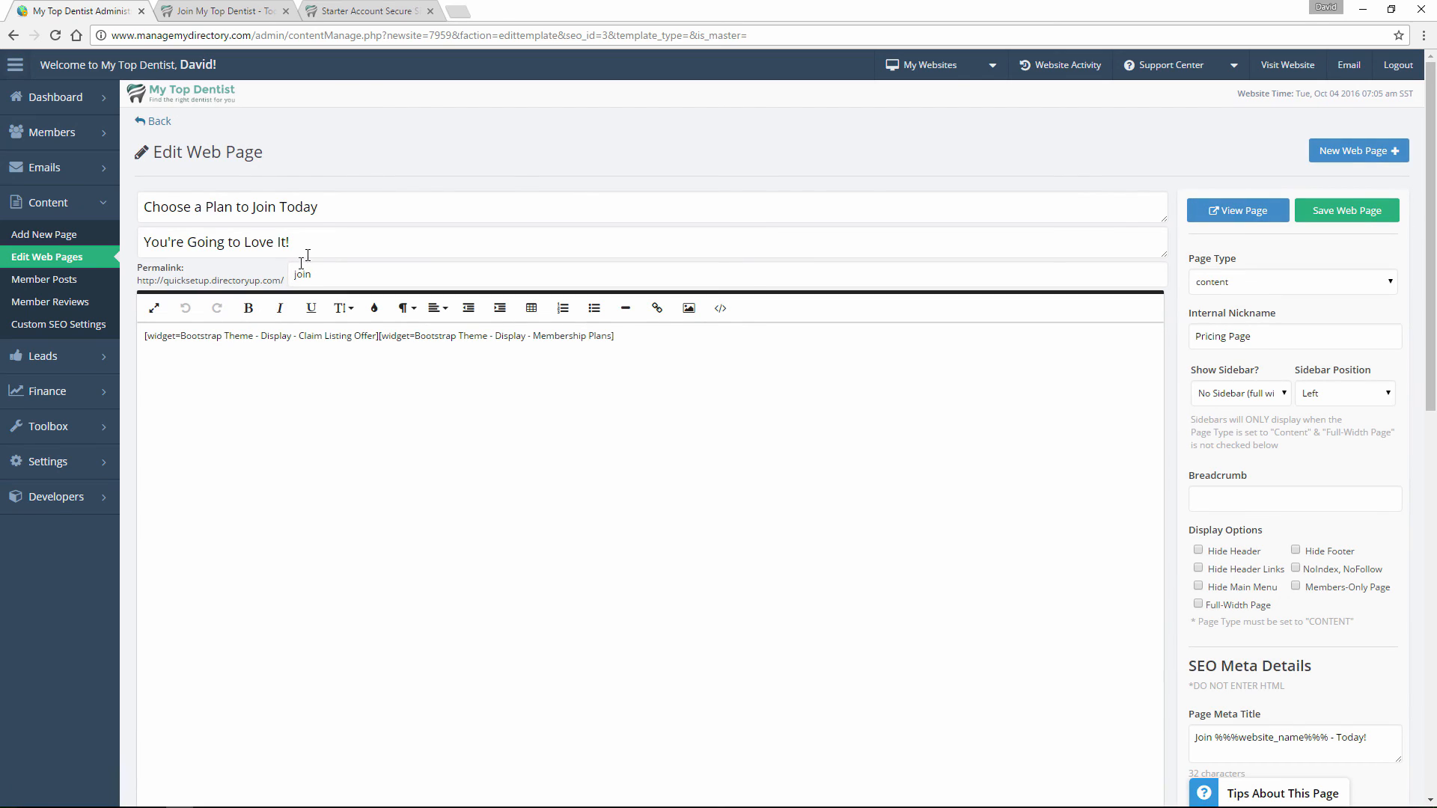
# Compare the Pricing Page's title and subtitle fields with the headings on the public join page.
pyautogui.moveTo(321, 207); pyautogui.dragTo(146, 207)
pyautogui.moveTo(298, 241); pyautogui.dragTo(138, 241)
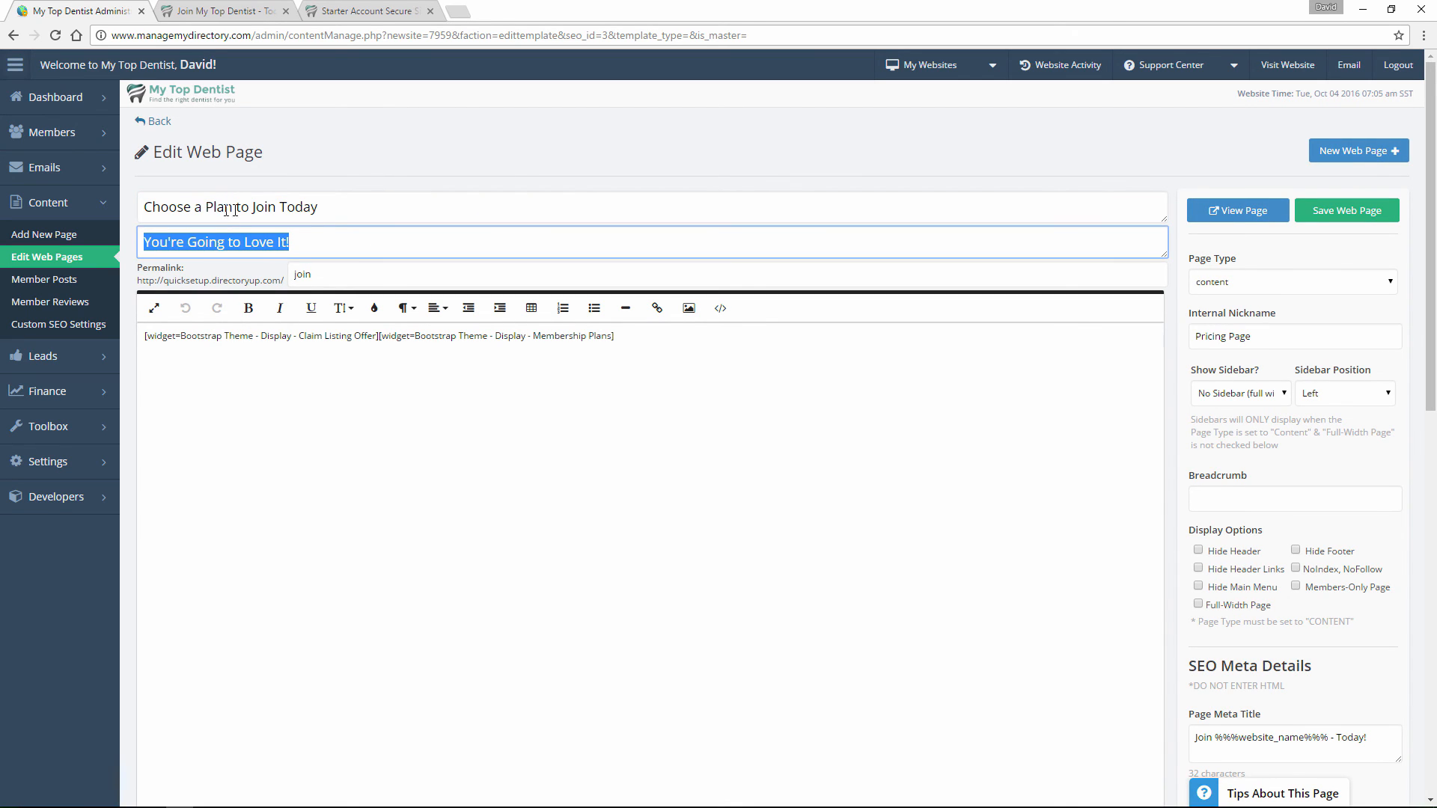
pyautogui.click(233, 210)
pyautogui.click(230, 244)
pyautogui.click(202, 9)
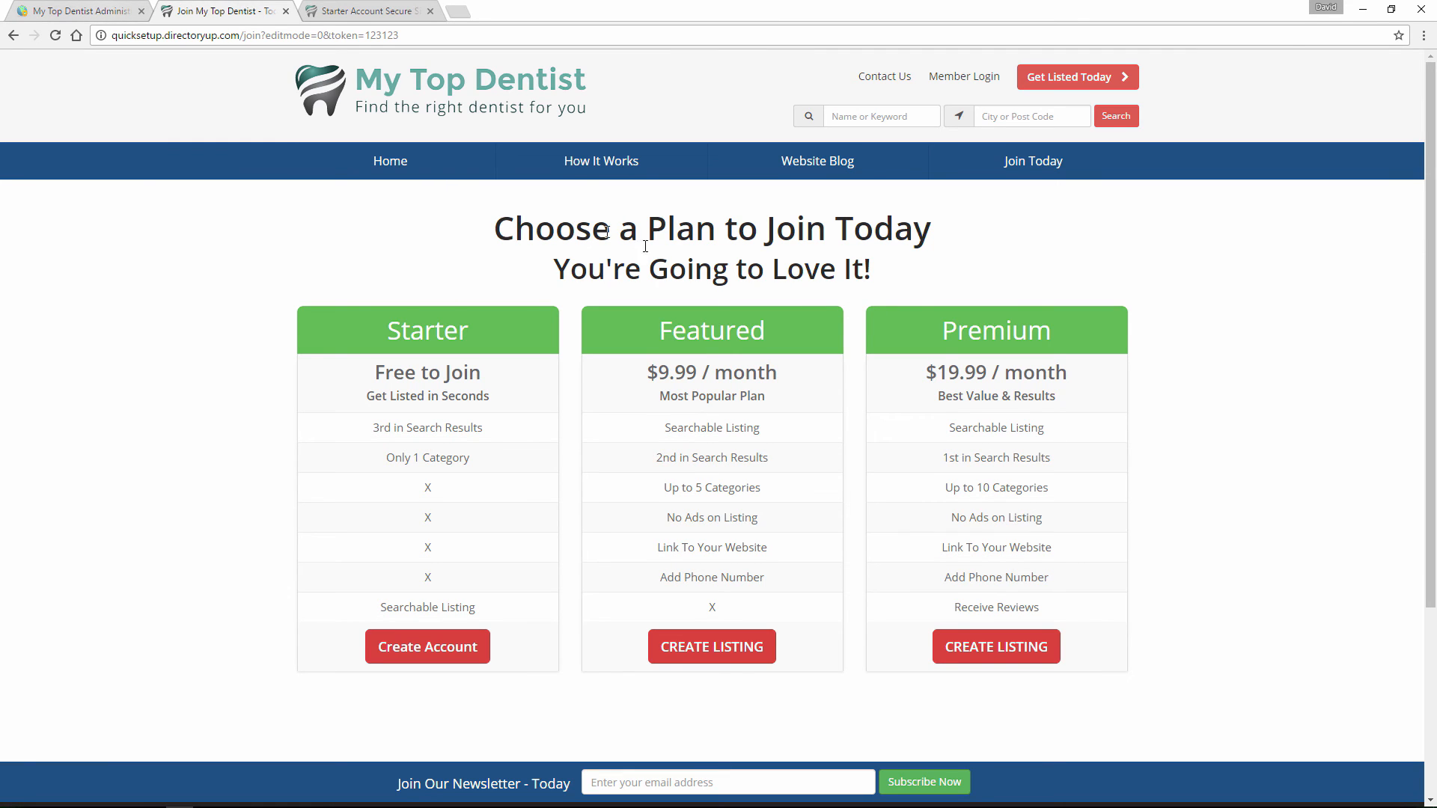
pyautogui.click(112, 9)
# Append ------ to the Pricing Page title after "Choose a Plan to Join Today".
pyautogui.click(325, 209)
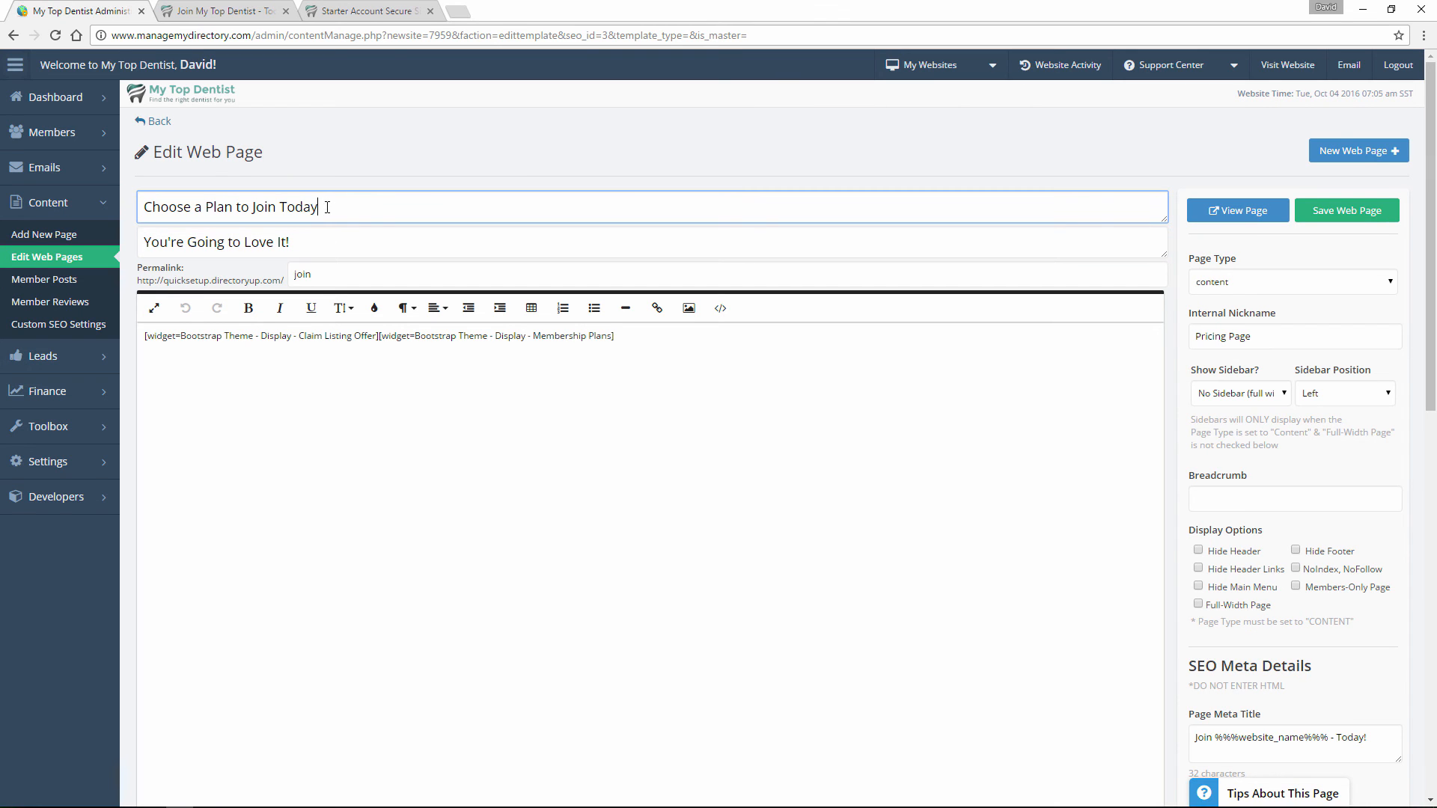
pyautogui.write('------')
pyautogui.moveTo(346, 202); pyautogui.dragTo(202, 204)
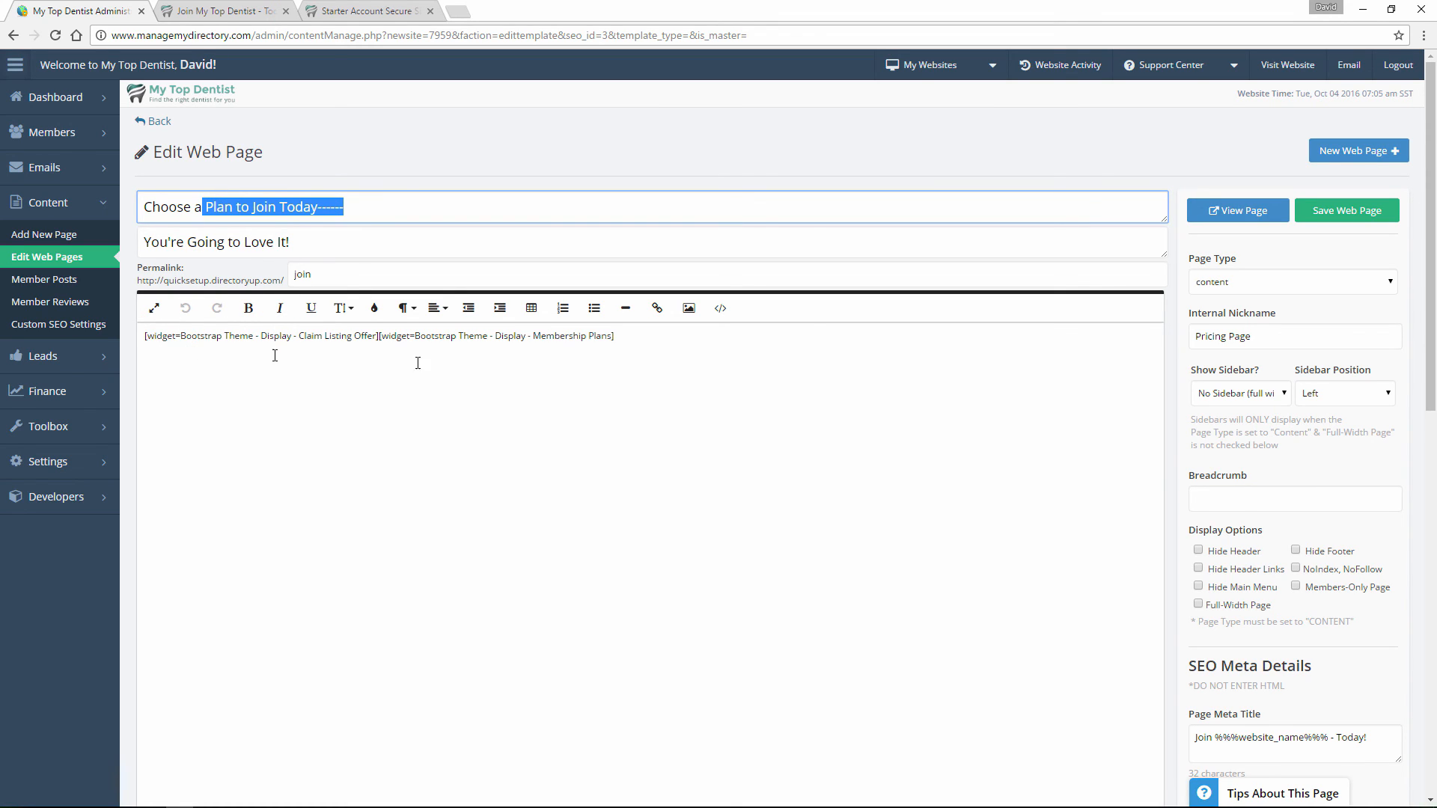
# Add the line testest below the widget codes in the page content and save the web page.
pyautogui.click(670, 364)
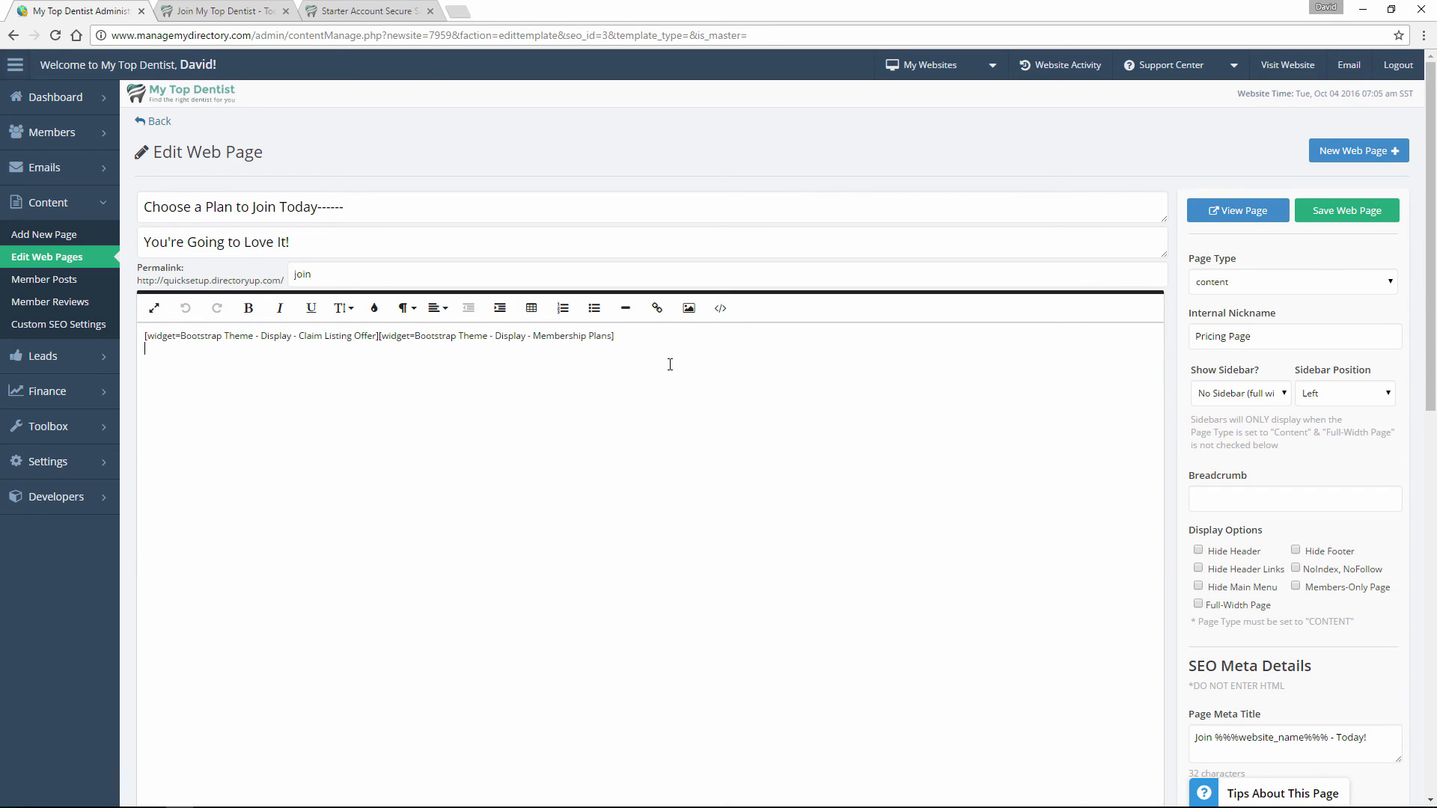
pyautogui.write('testest')
pyautogui.moveTo(146, 336); pyautogui.dragTo(631, 336)
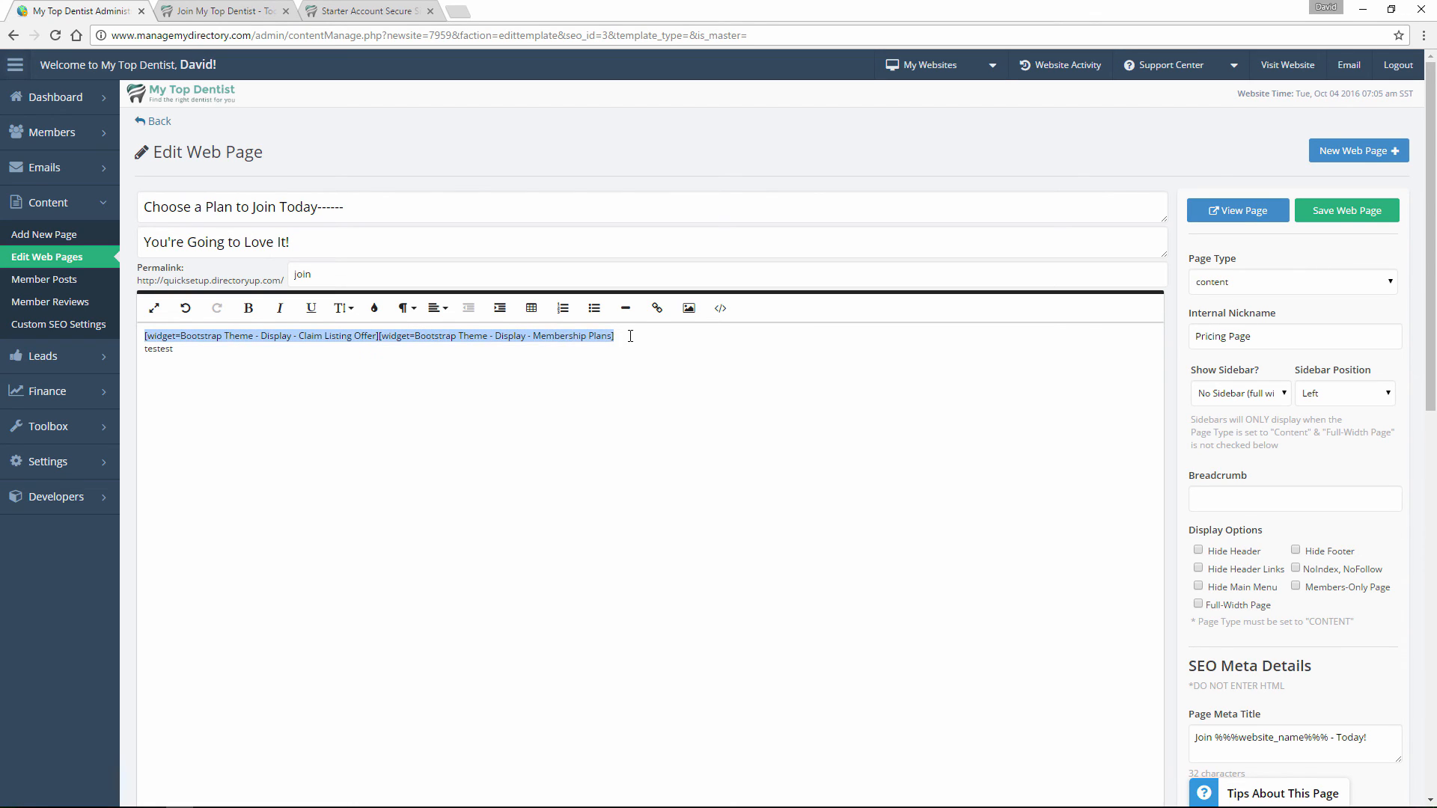
pyautogui.click(631, 336)
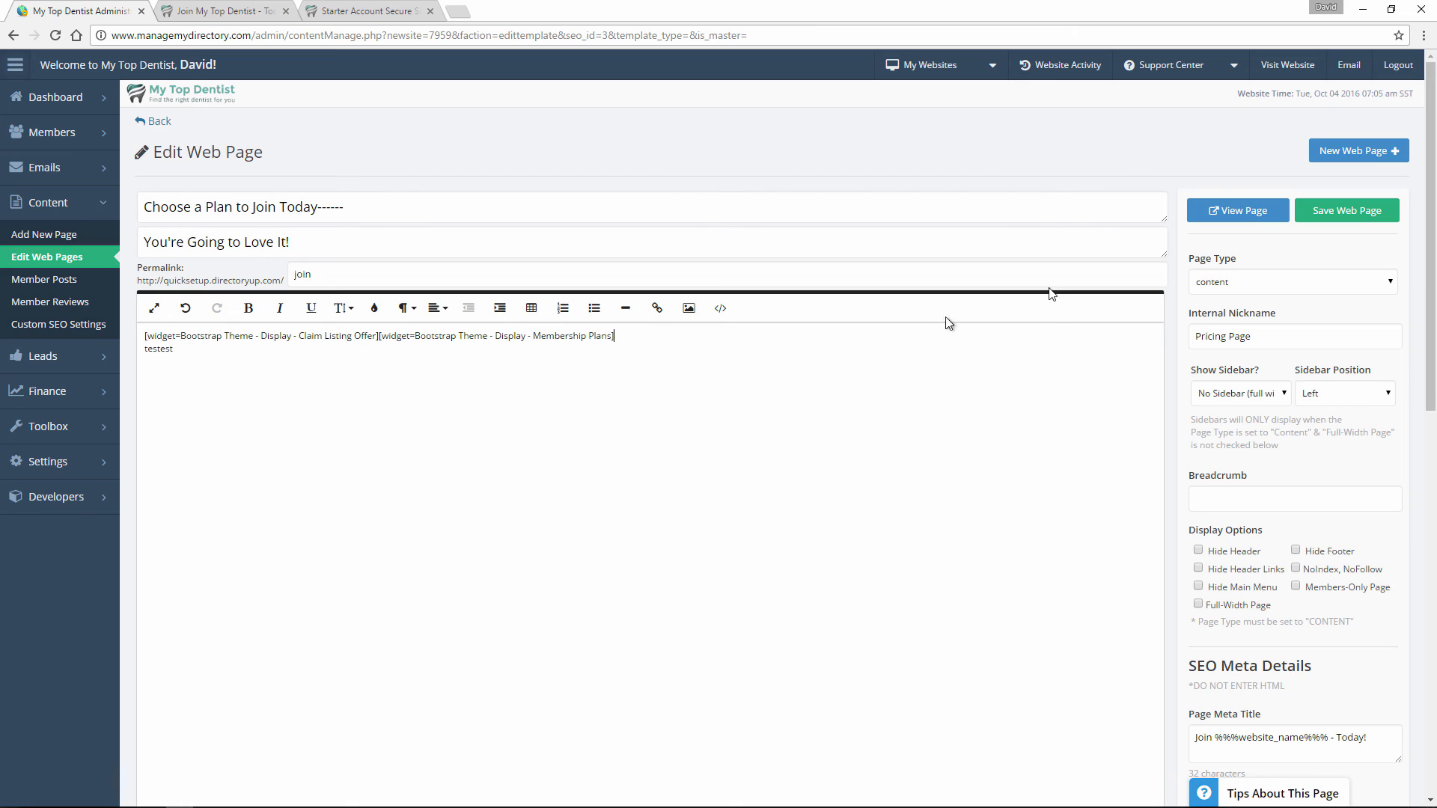
pyautogui.click(1342, 214)
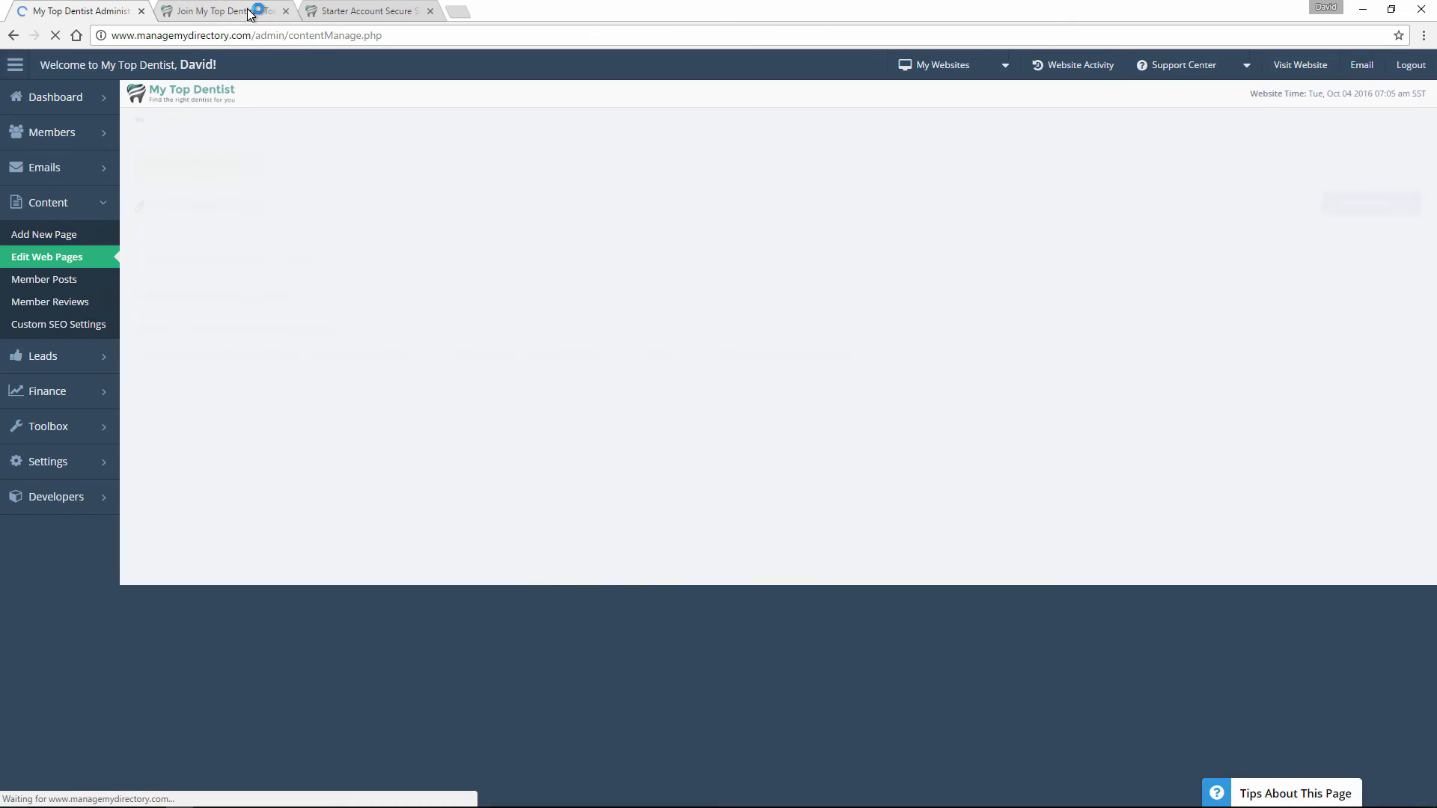
# Reload the public join page and examine the dashes in the heading and the testest line below the plans.
pyautogui.click(247, 12)
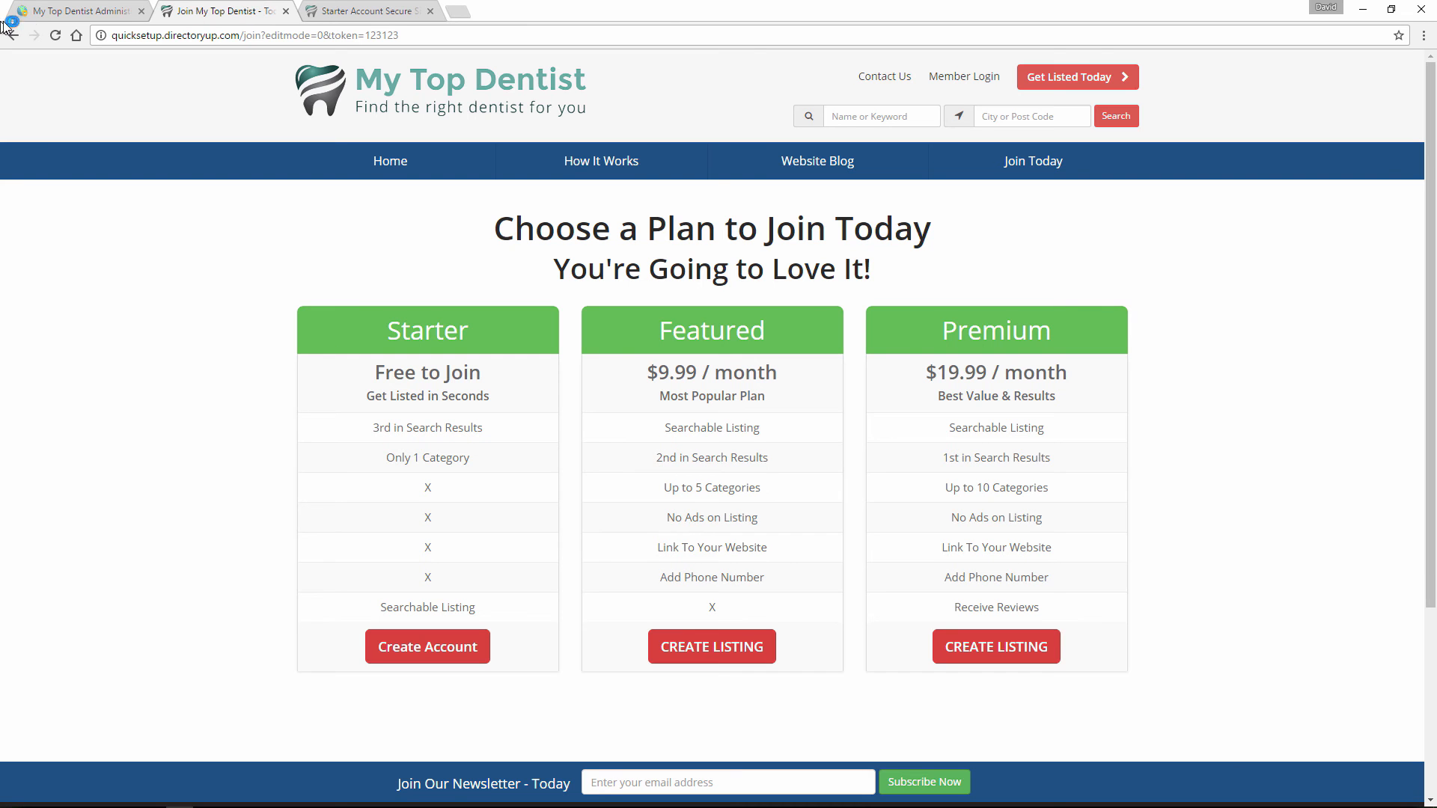
pyautogui.click(55, 36)
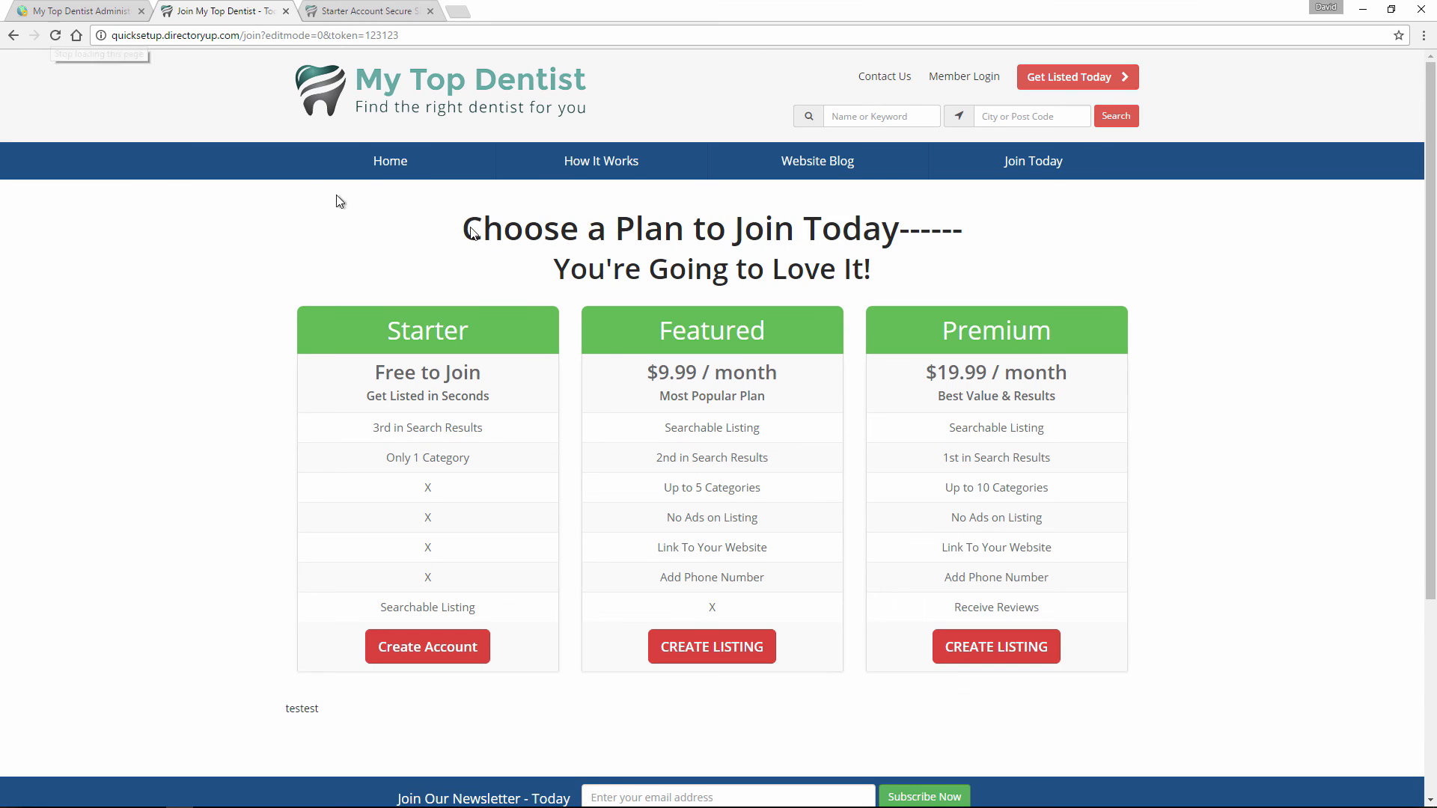
pyautogui.moveTo(899, 227); pyautogui.dragTo(973, 230)
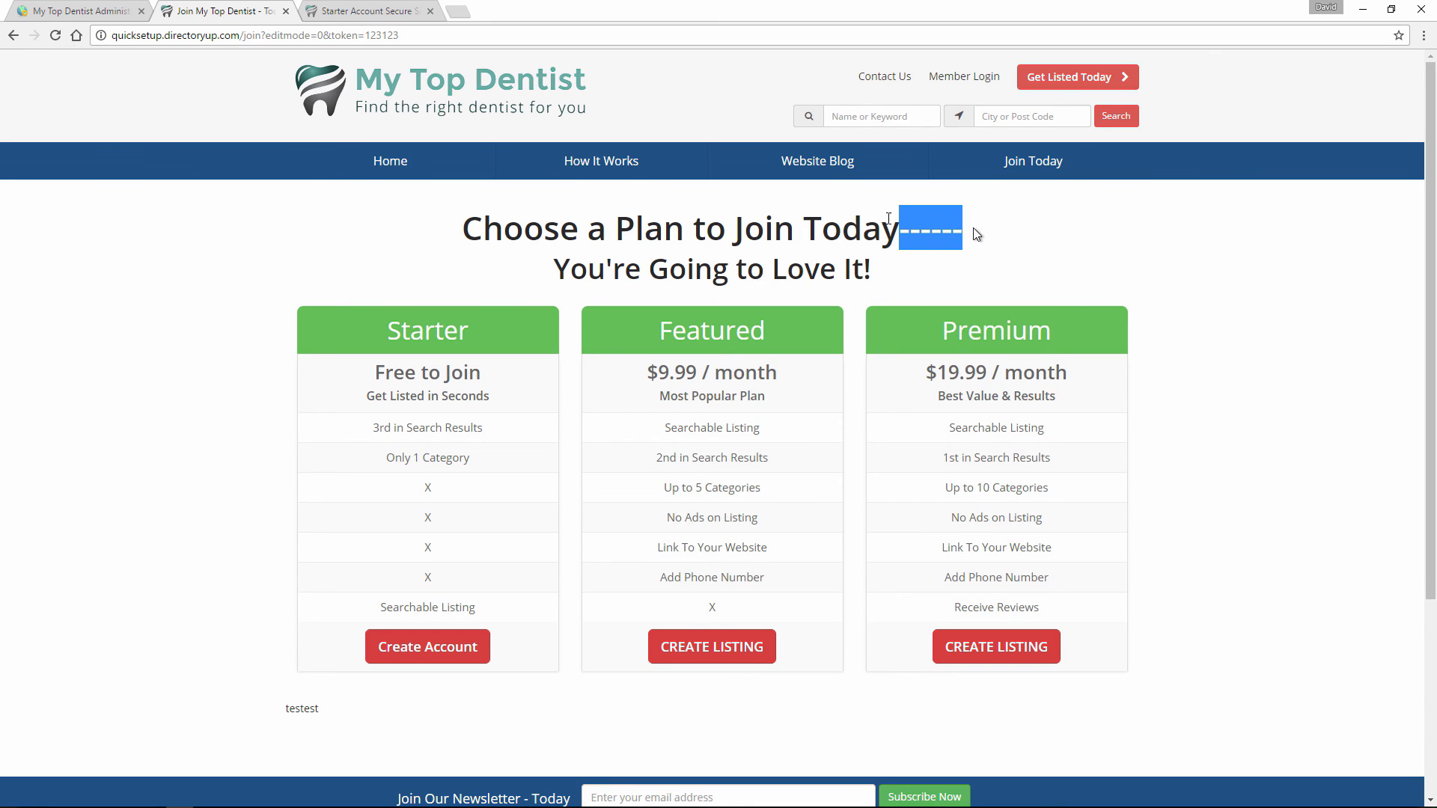
pyautogui.click(332, 705)
pyautogui.moveTo(324, 707); pyautogui.dragTo(273, 706)
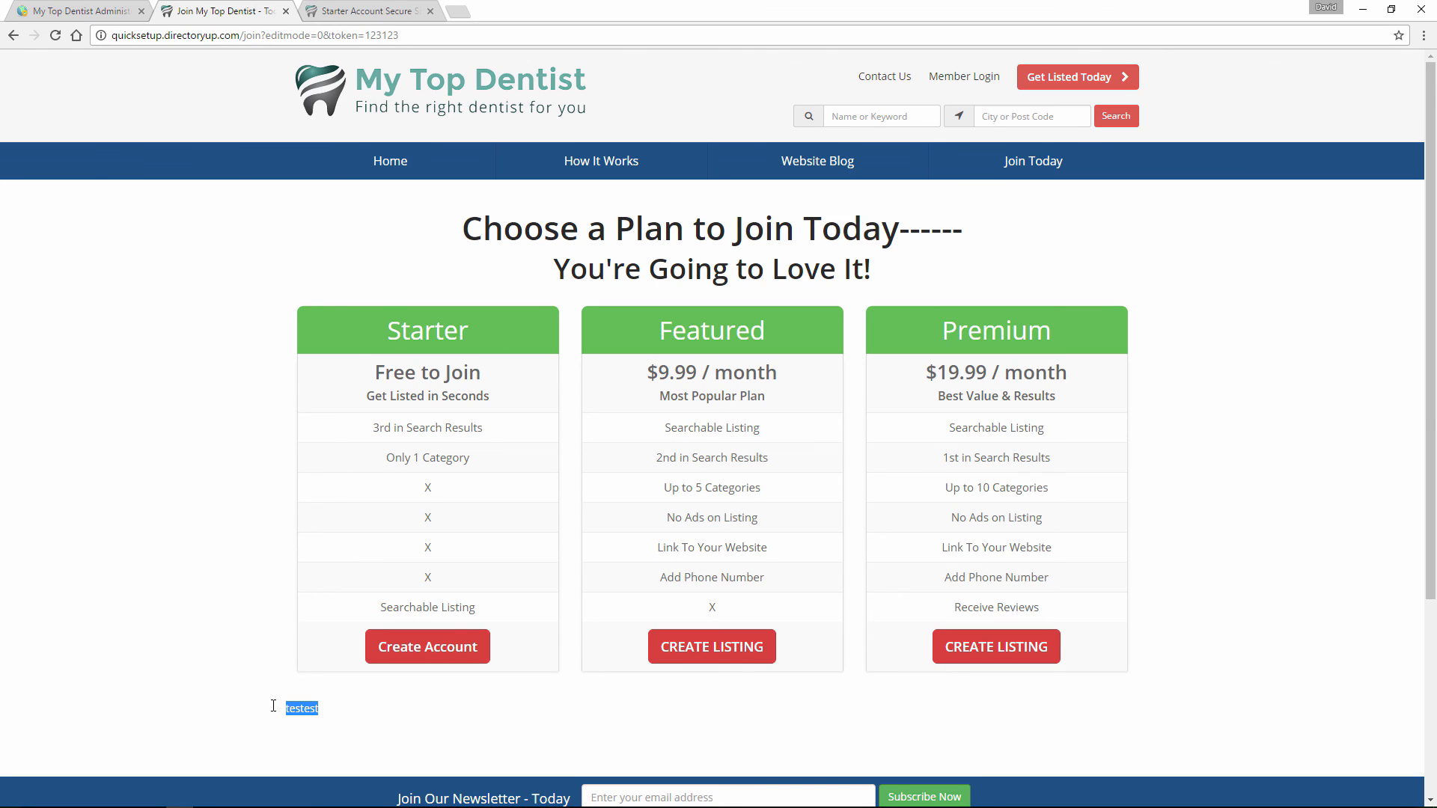
pyautogui.click(307, 704)
# Compare the testest line and the title's dashes in the page editor with the public join page.
pyautogui.click(119, 10)
pyautogui.moveTo(177, 404); pyautogui.dragTo(137, 414)
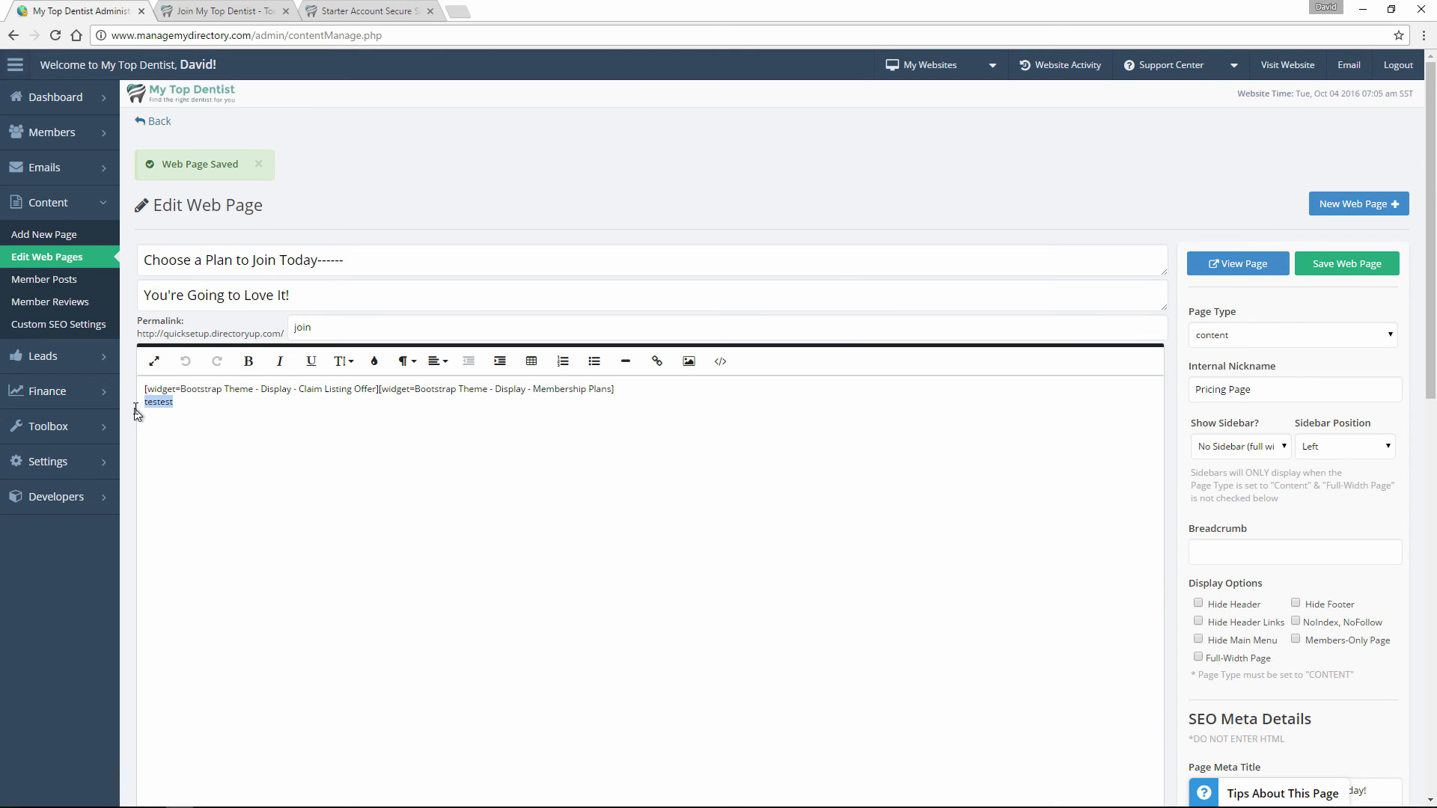
pyautogui.moveTo(344, 261); pyautogui.dragTo(318, 260)
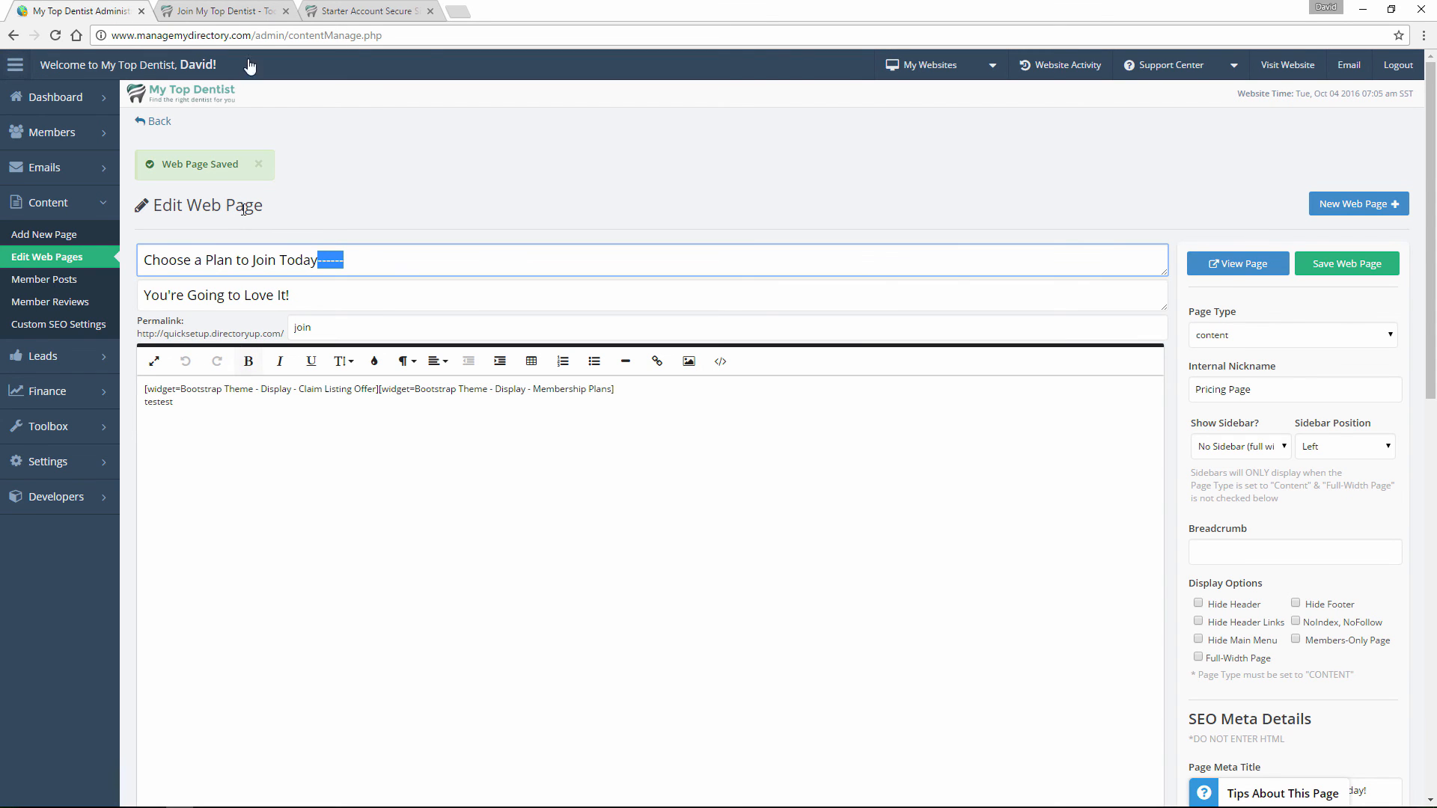
pyautogui.click(233, 9)
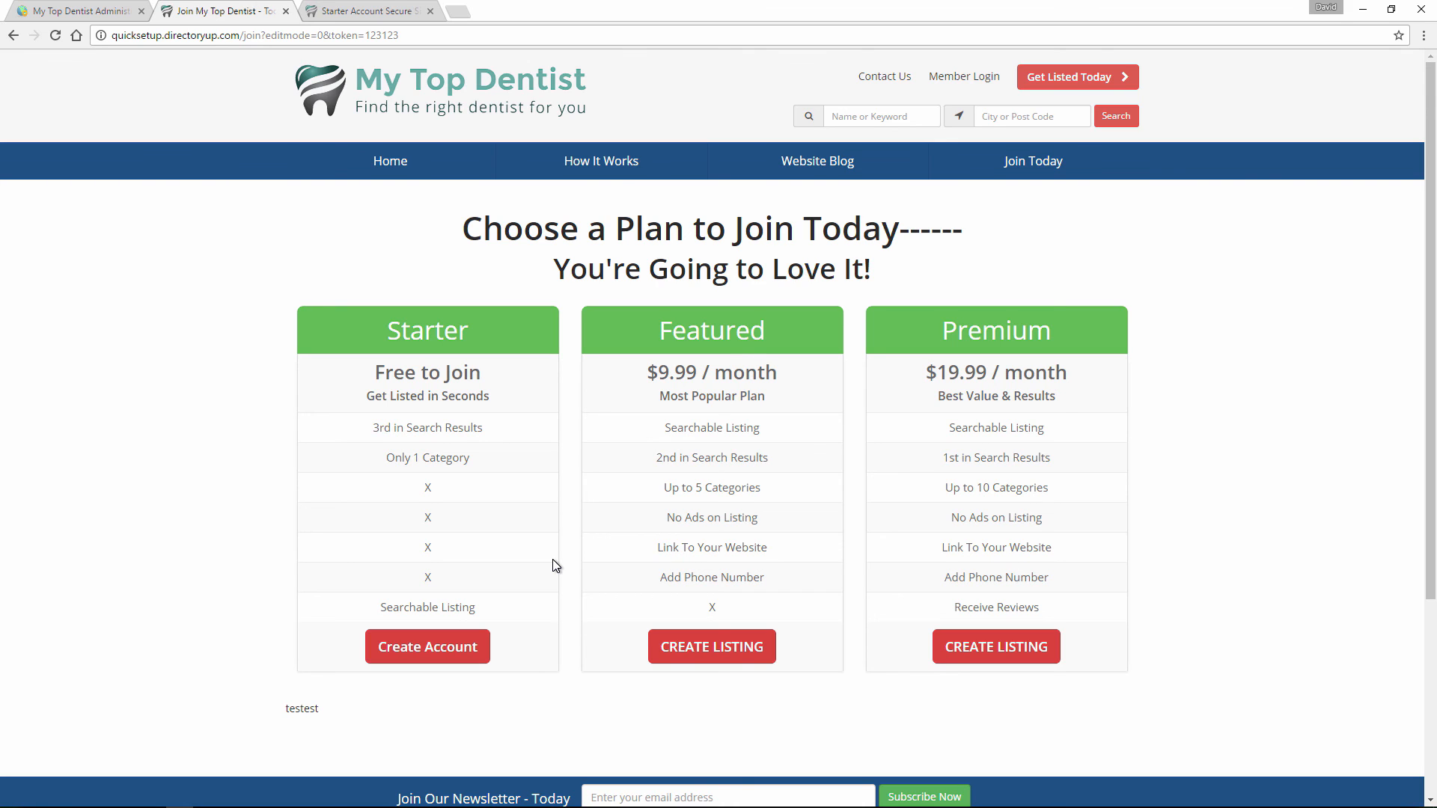
pyautogui.click(52, 6)
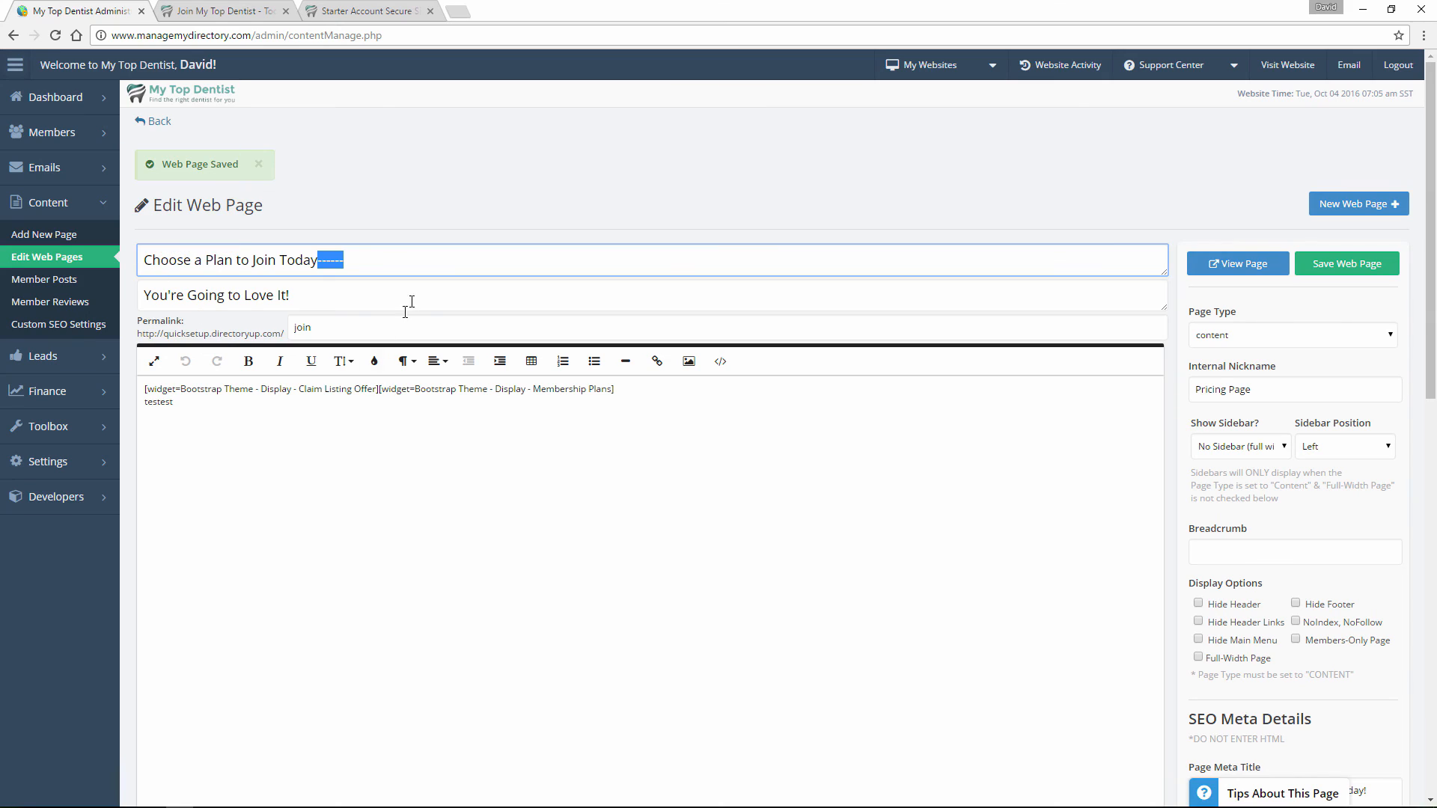
pyautogui.click(414, 268)
pyautogui.click(189, 7)
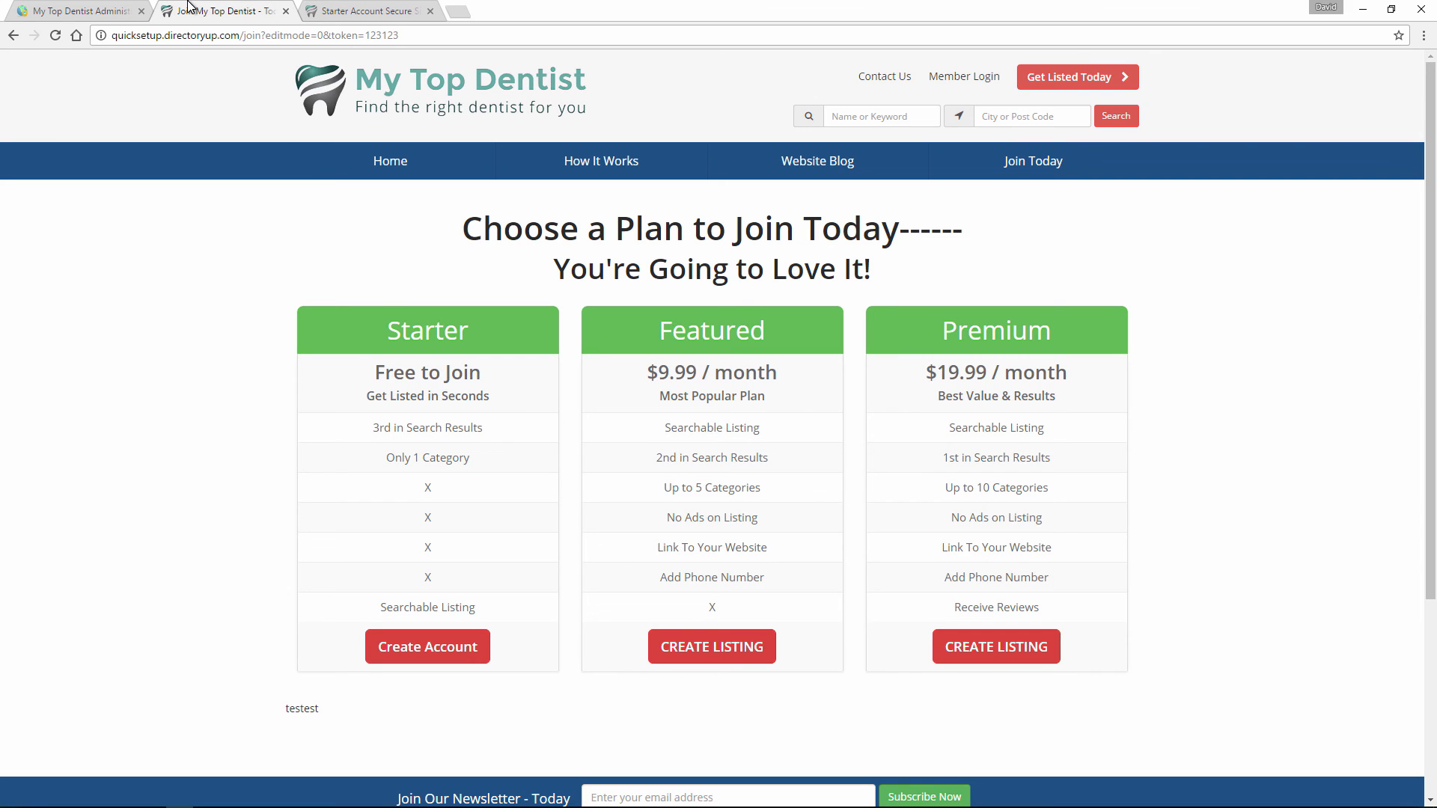